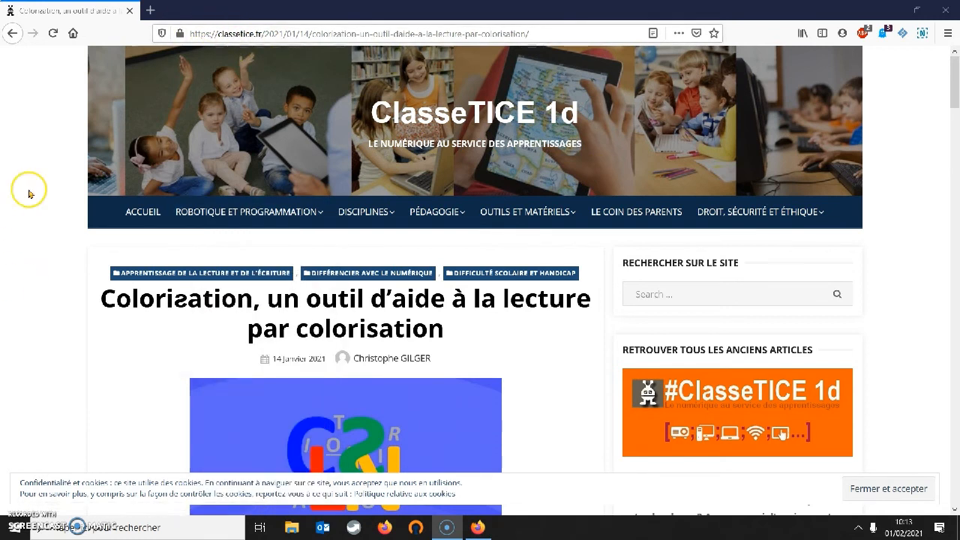
# Read through the Colorization article on ClasseTICE and follow its access link to the Colorization website
pyautogui.scroll(-2, 40, 182)
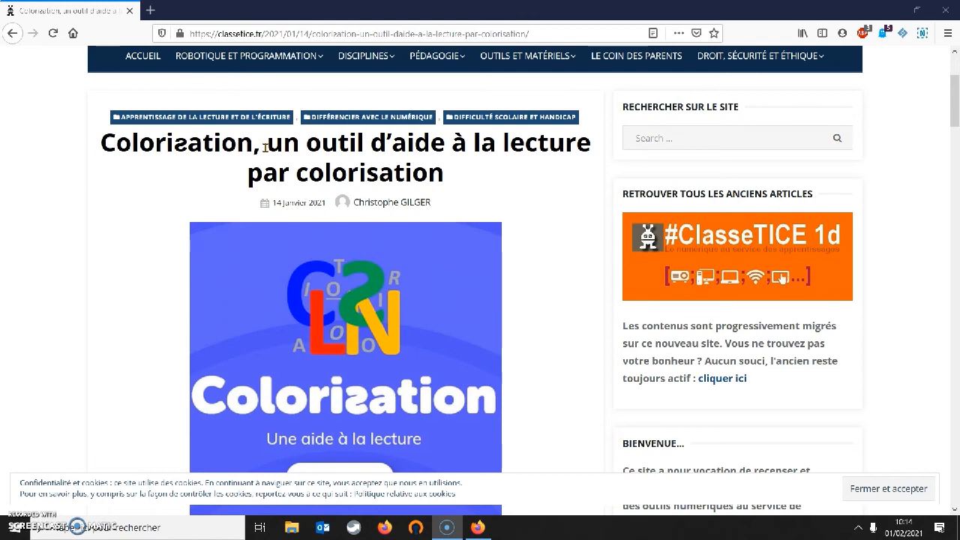
pyautogui.scroll(-3, 265, 148)
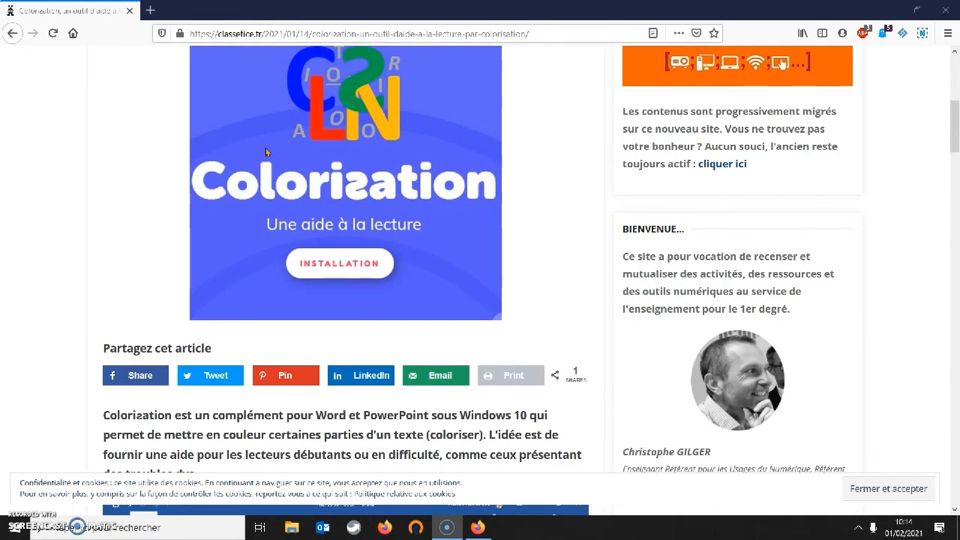
pyautogui.scroll(-4, 266, 148)
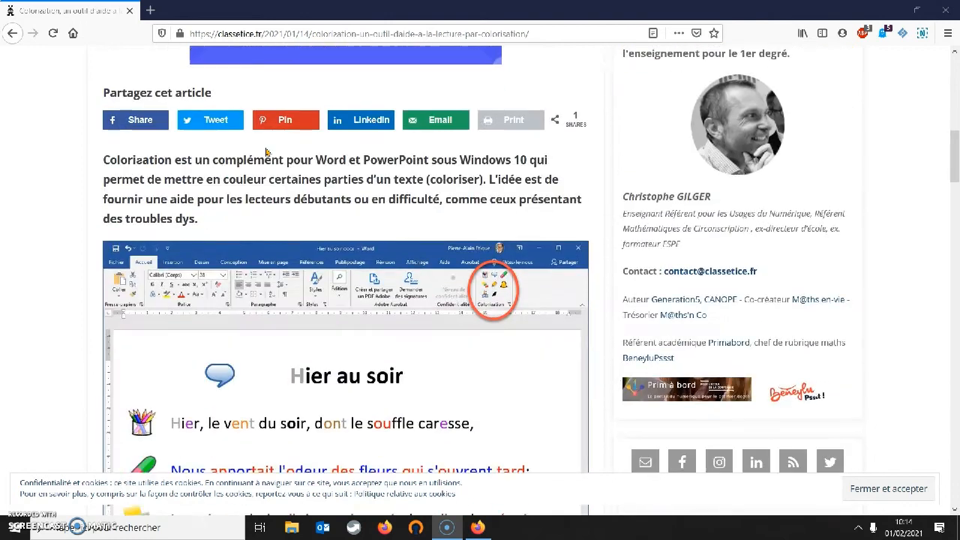
pyautogui.scroll(-8, 266, 152)
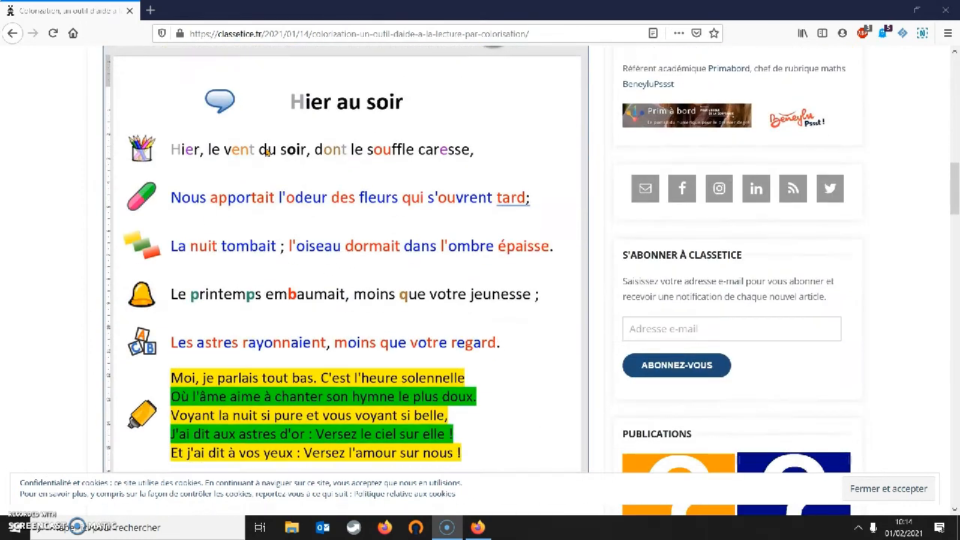
pyautogui.scroll(-10, 267, 152)
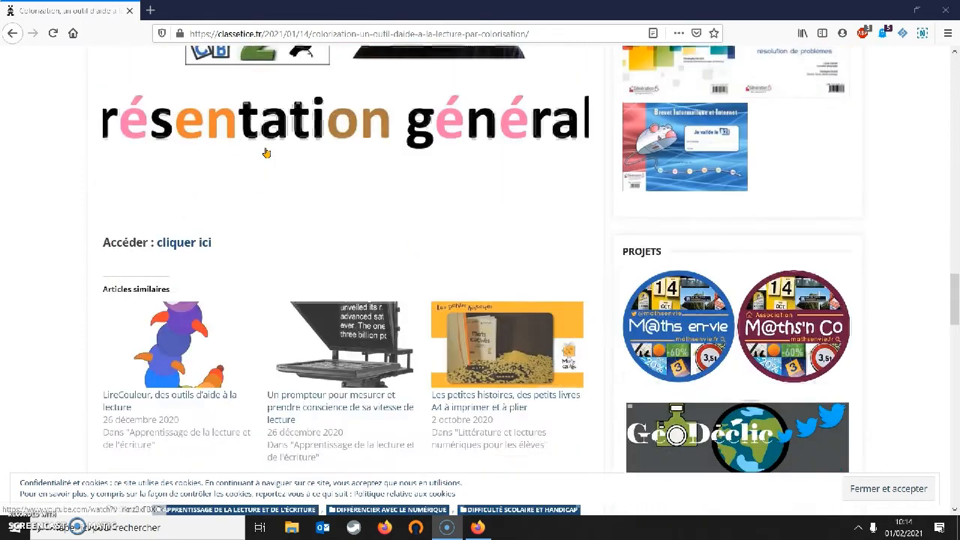
pyautogui.click(182, 225)
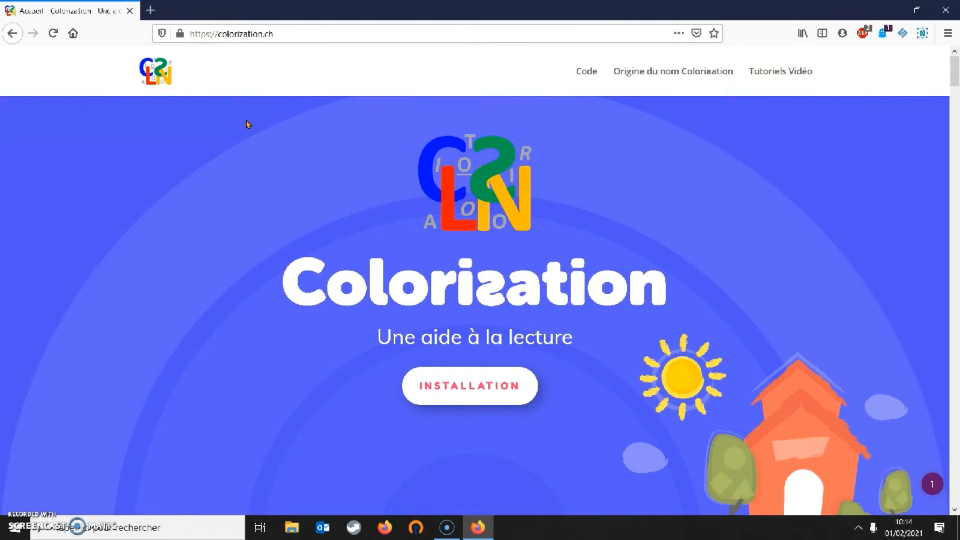
# Search the web for "colorisation word dys" in a new tab
pyautogui.click(150, 10)
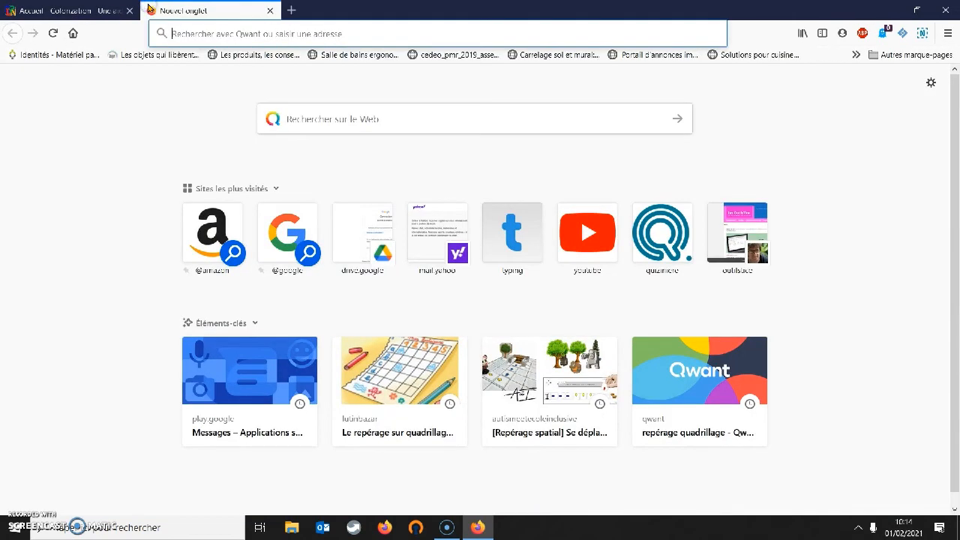
pyautogui.click(234, 35)
pyautogui.click(7, 175)
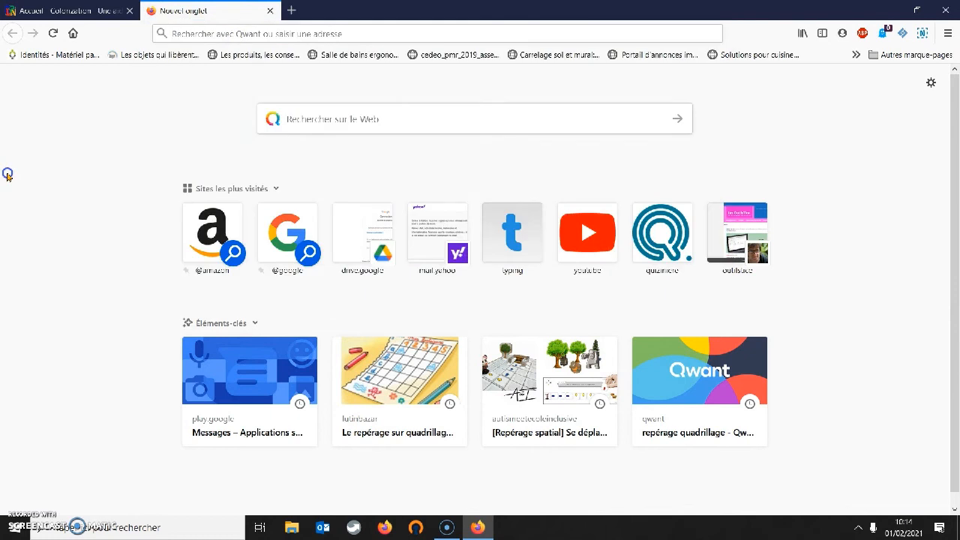
pyautogui.click(389, 118)
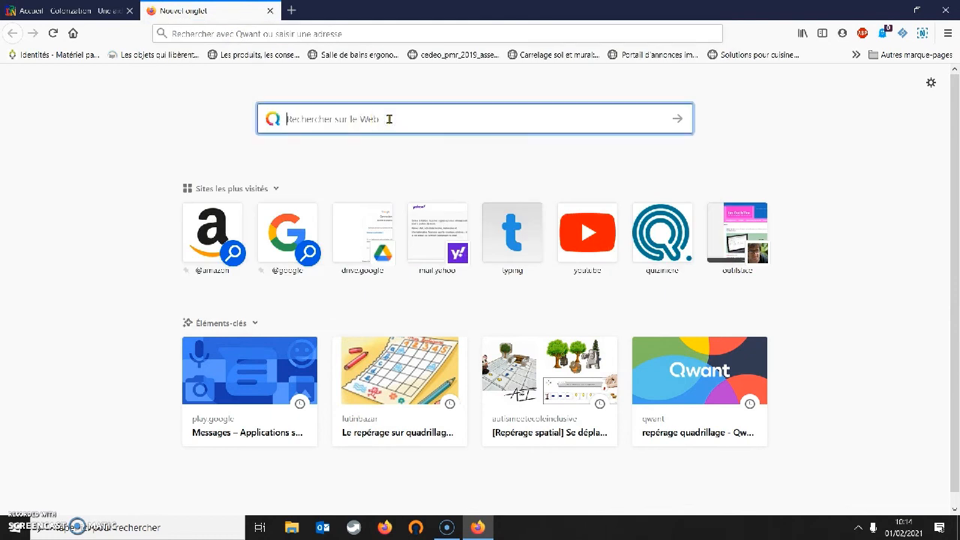
pyautogui.write('colorisation')
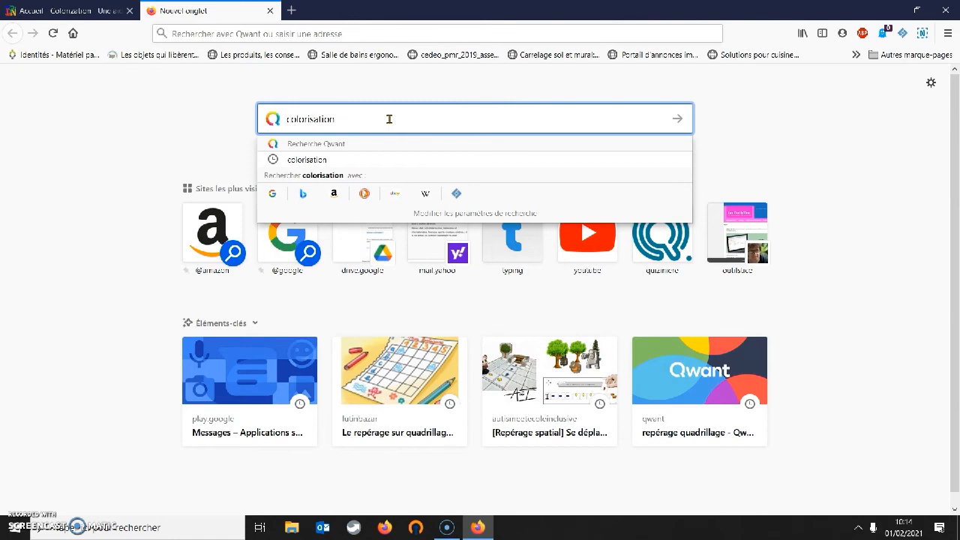
pyautogui.write(' word dys')
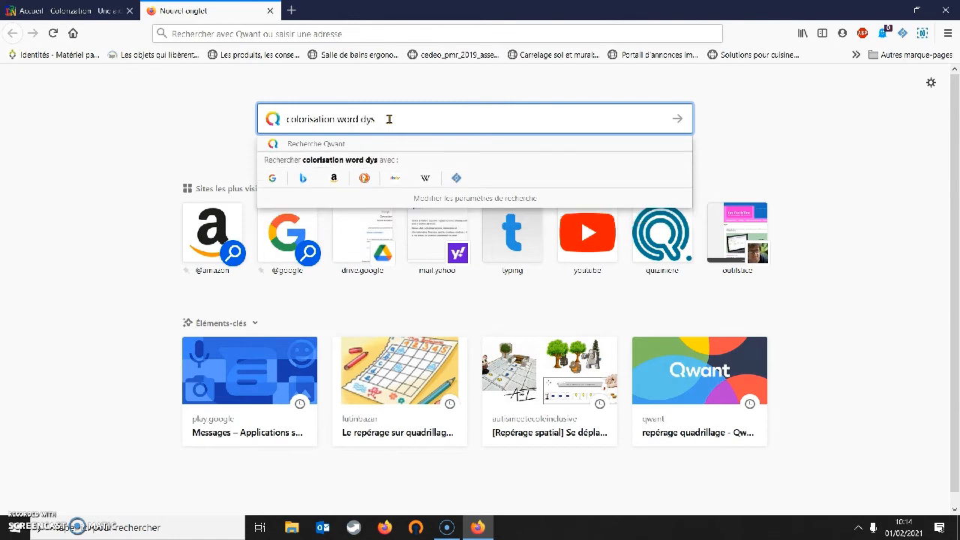
pyautogui.press('Return')
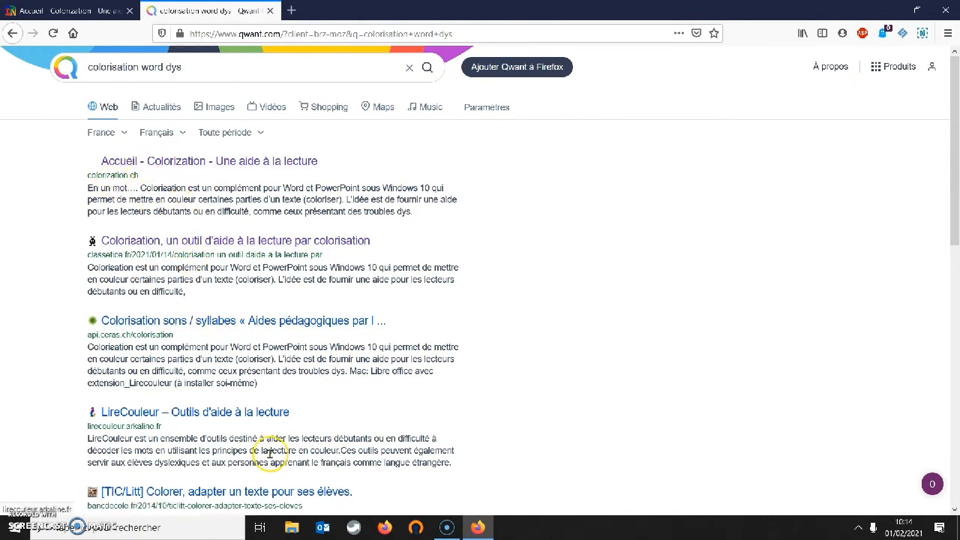
# Look through the search results for links to Colorization and close the results tab
pyautogui.scroll(-2, 386, 430)
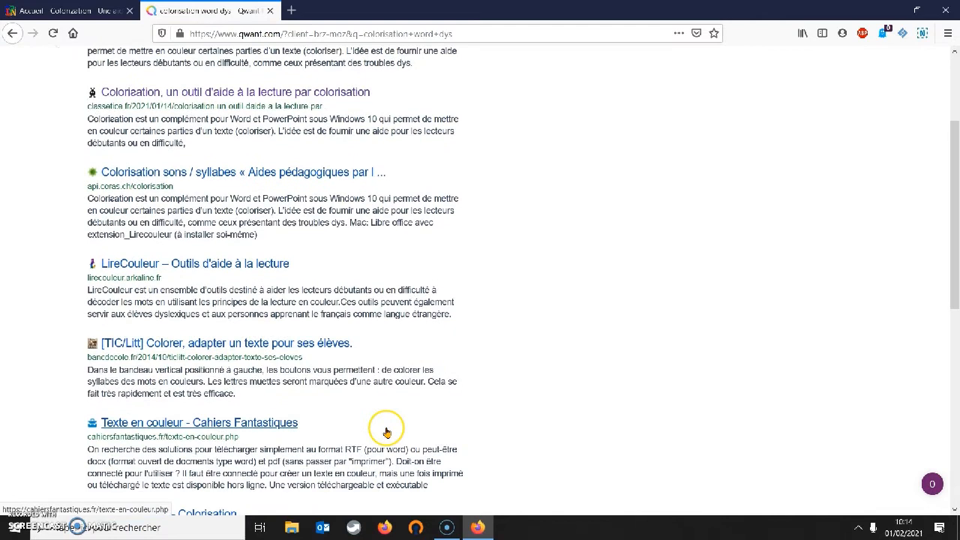
pyautogui.scroll(-3, 304, 257)
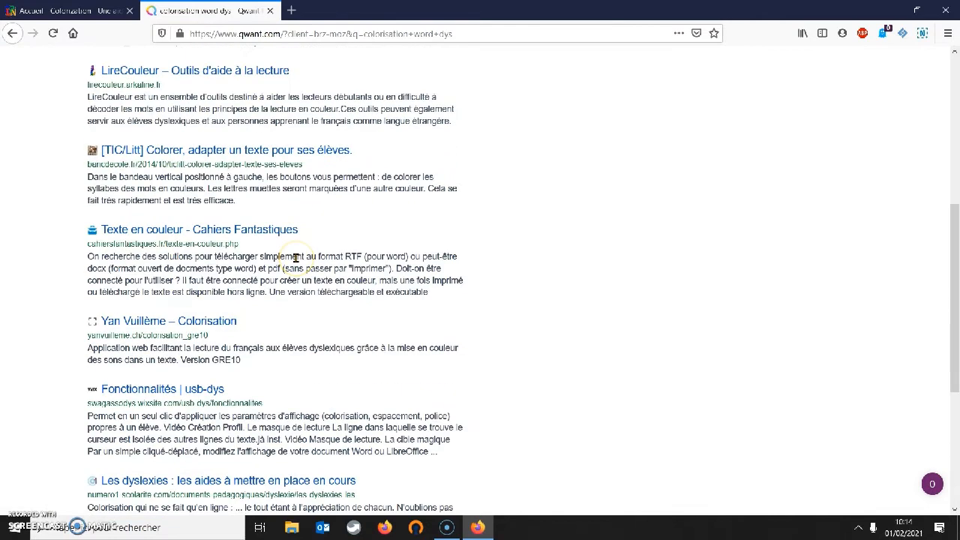
pyautogui.scroll(5, 296, 257)
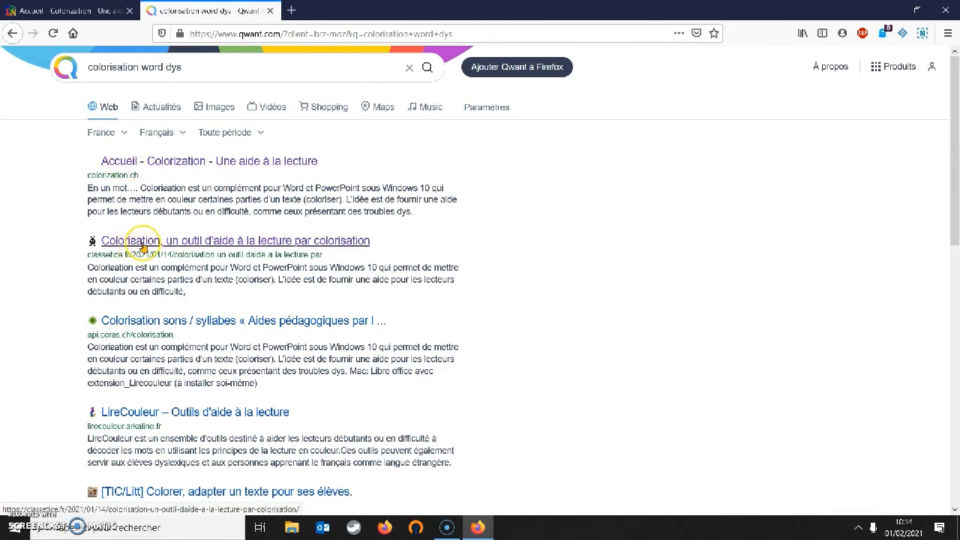
pyautogui.click(270, 11)
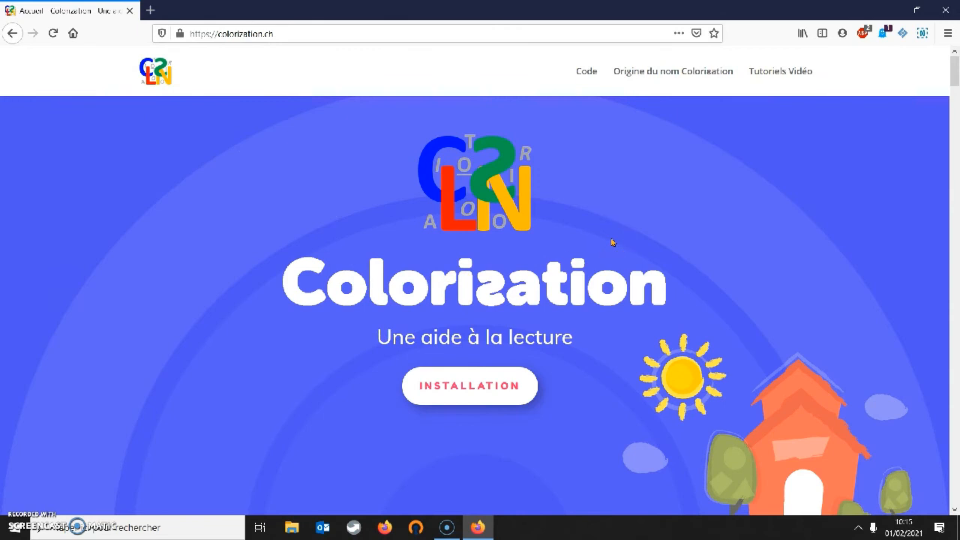
# Read the "En un mot…" introduction and the "Coloriser un texte" section of the Colorization home page
pyautogui.scroll(-3, 306, 294)
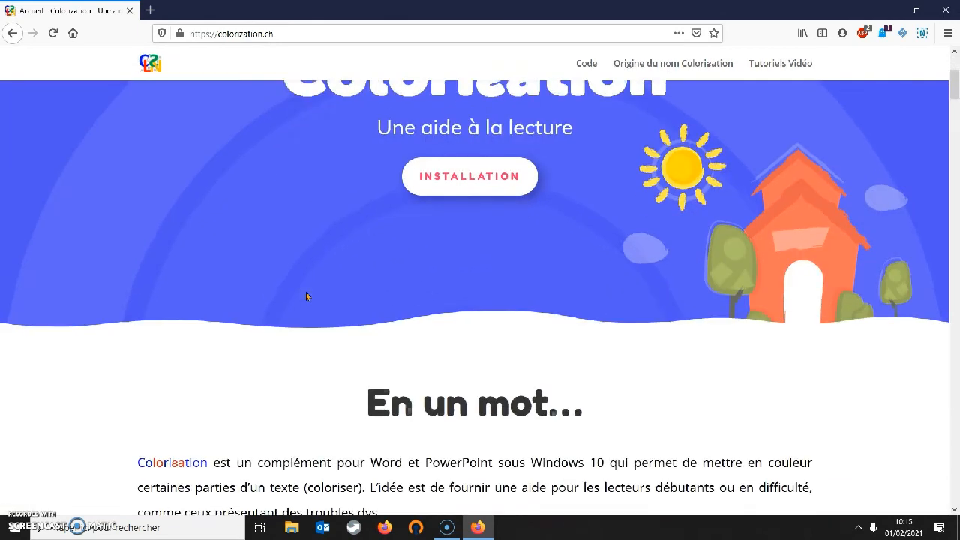
pyautogui.scroll(-2, 306, 295)
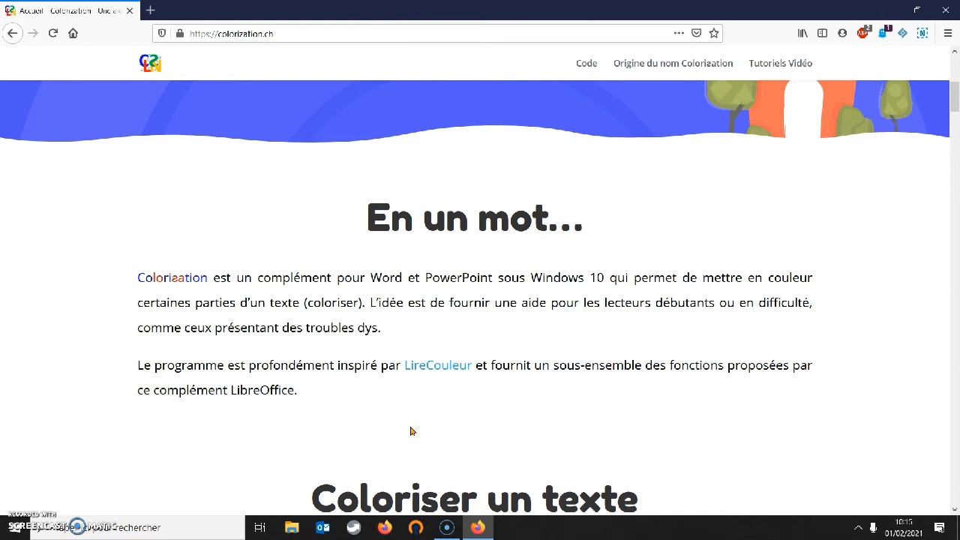
pyautogui.click(638, 398)
pyautogui.scroll(-5, 640, 401)
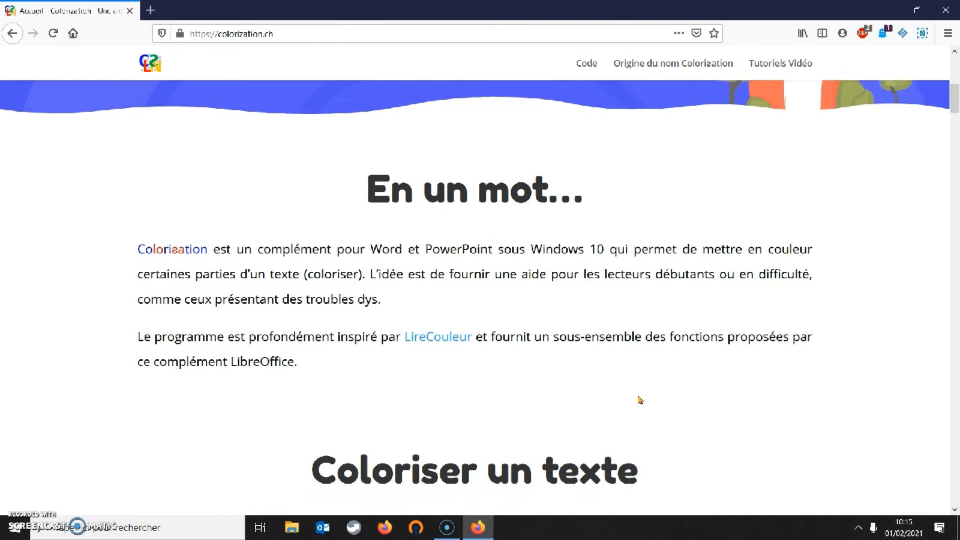
pyautogui.scroll(-4, 640, 400)
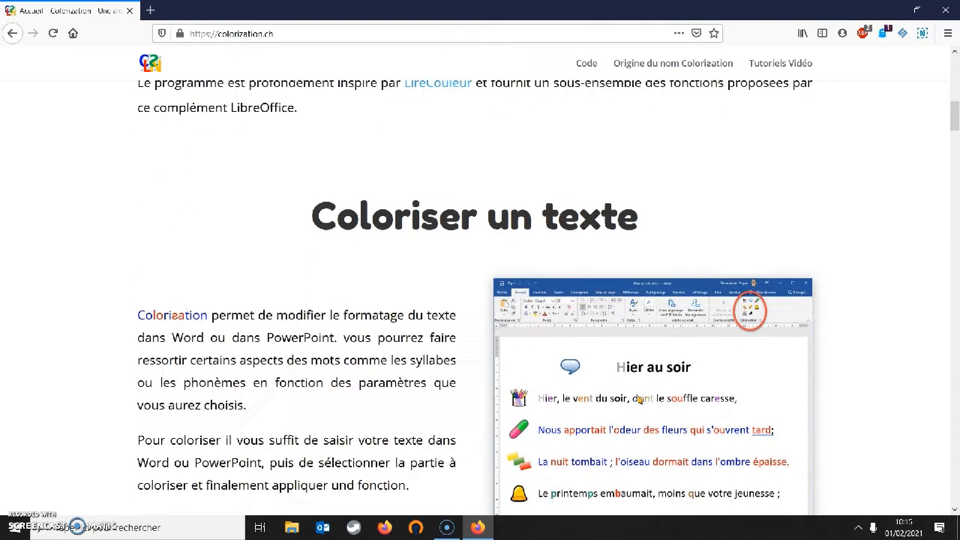
pyautogui.scroll(-1, 640, 401)
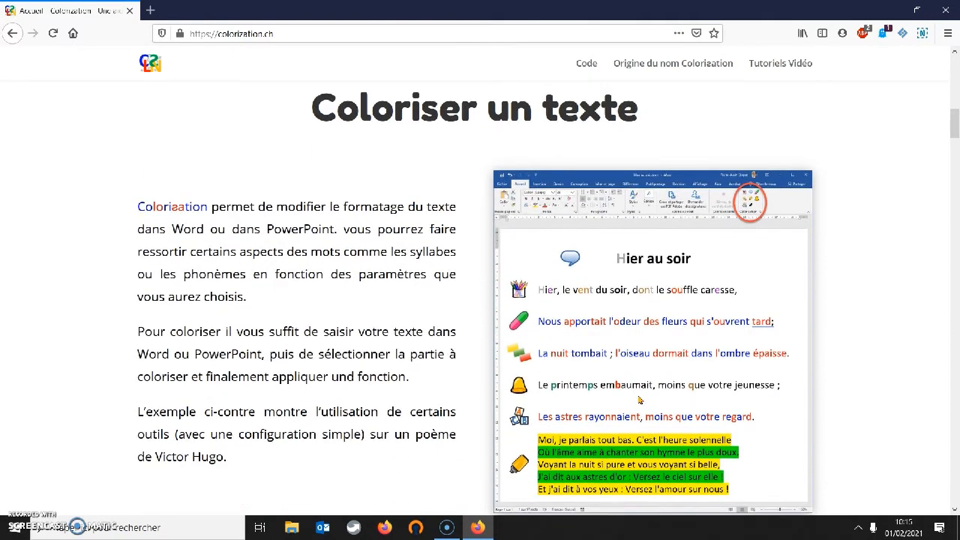
# Review the overview of functions, view the tutorial page for "Coloriser les phonèmes" and close its tab
pyautogui.scroll(-6, 640, 401)
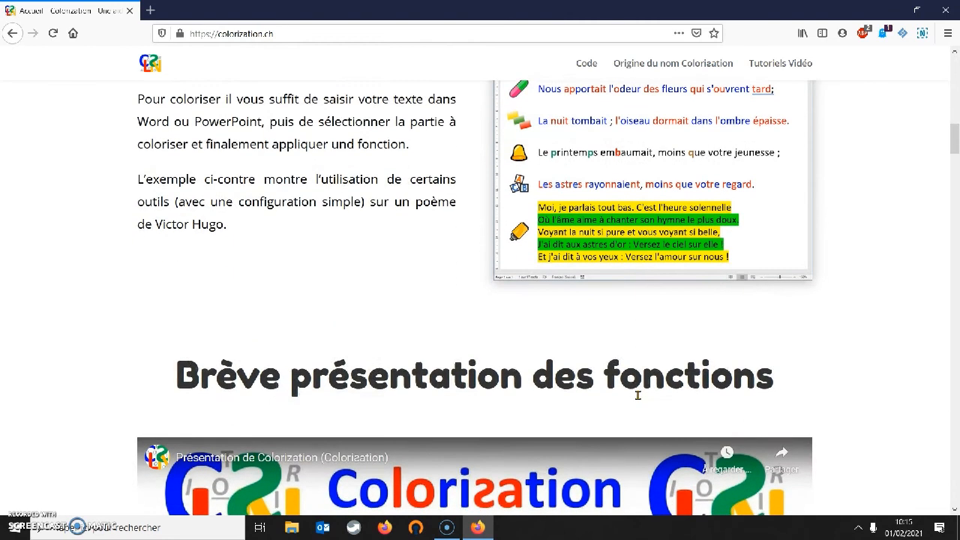
pyautogui.scroll(2, 639, 395)
pyautogui.scroll(-6, 639, 398)
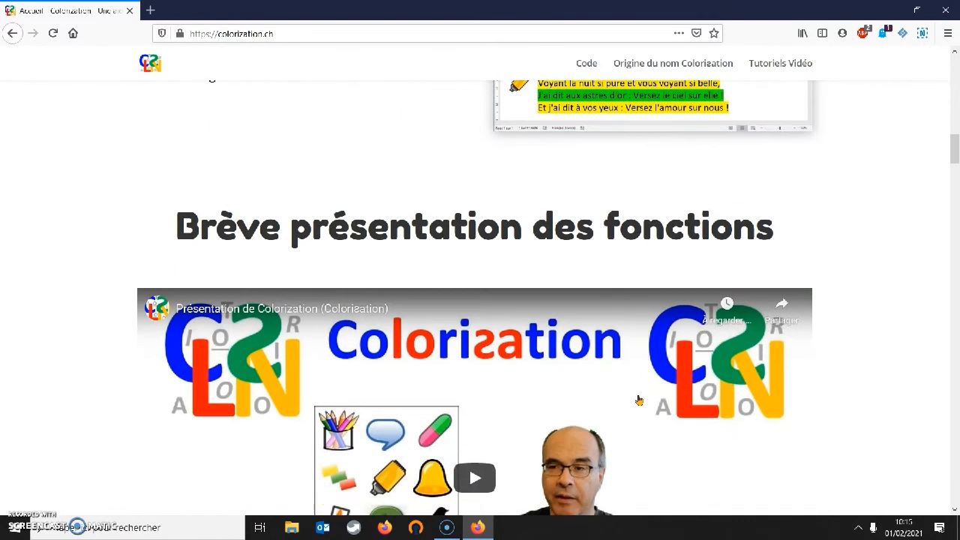
pyautogui.scroll(-3, 640, 400)
pyautogui.scroll(-7, 640, 401)
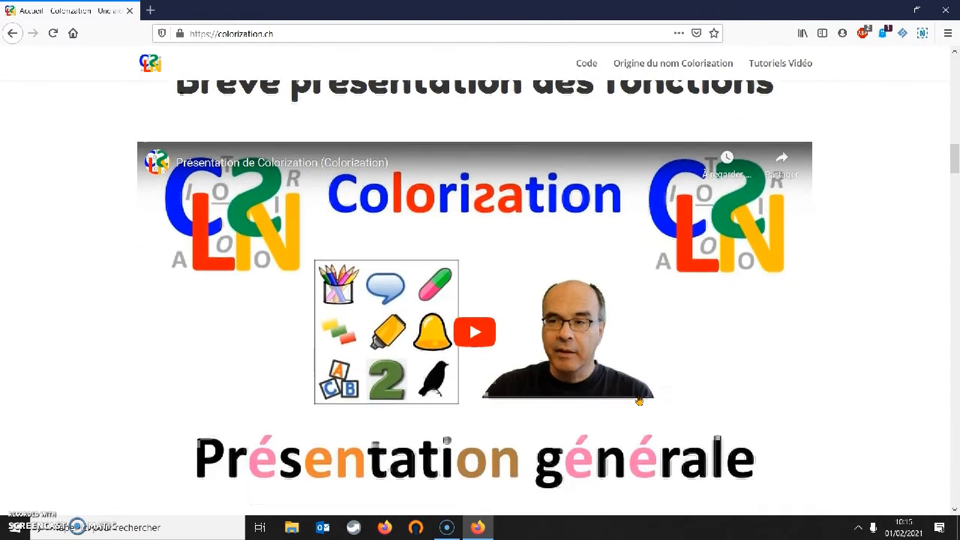
pyautogui.scroll(-6, 639, 401)
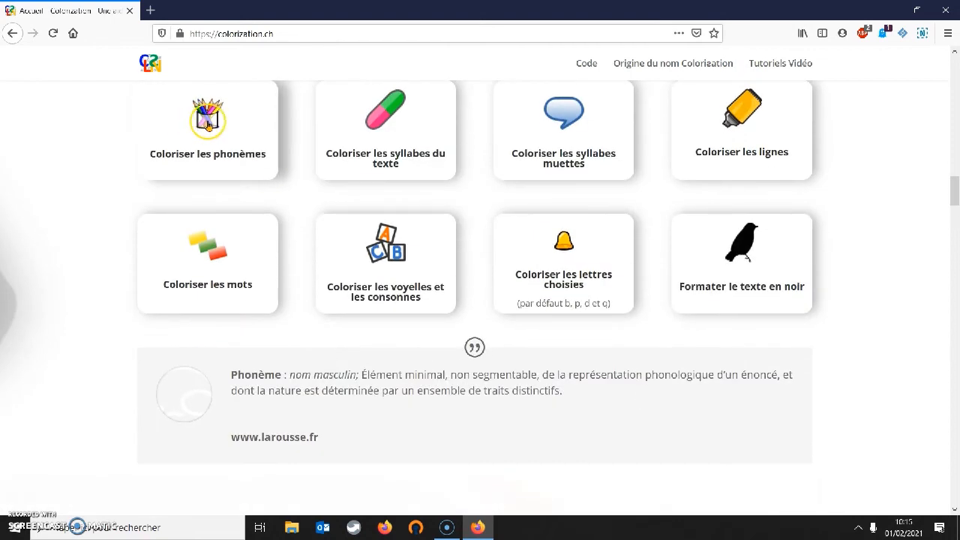
pyautogui.click(208, 121)
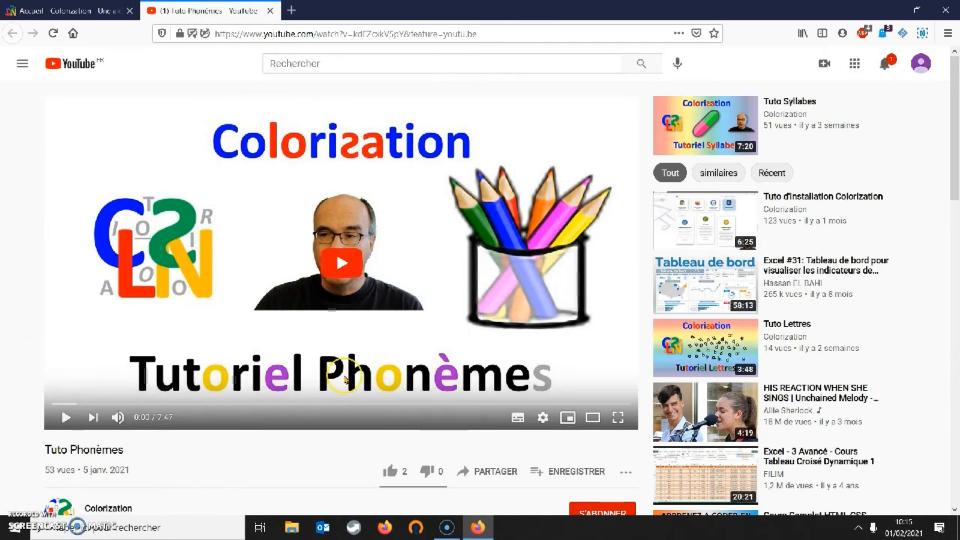
pyautogui.click(270, 11)
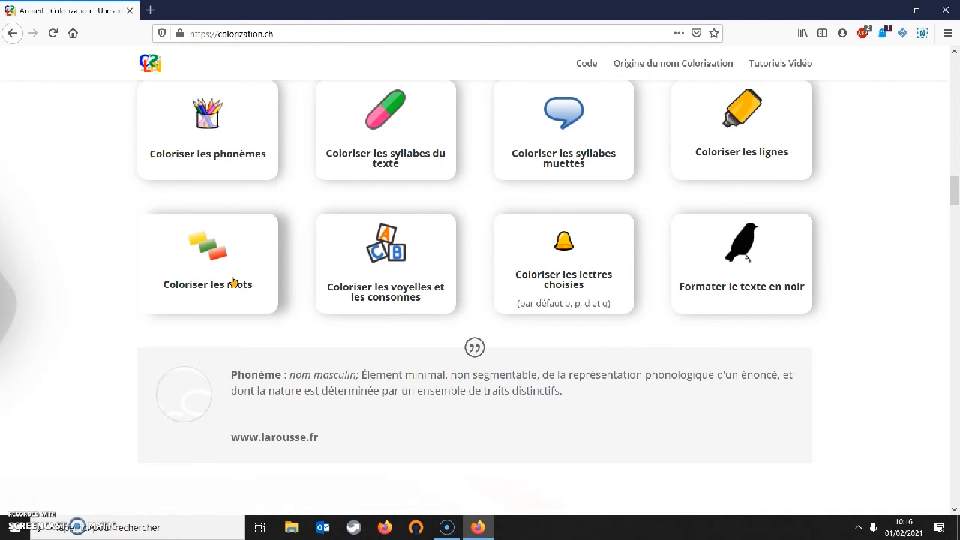
# Go to the Installation section of the Colorization home page and bring the Word, certificate and PowerPoint download cards into view
pyautogui.scroll(15, 232, 279)
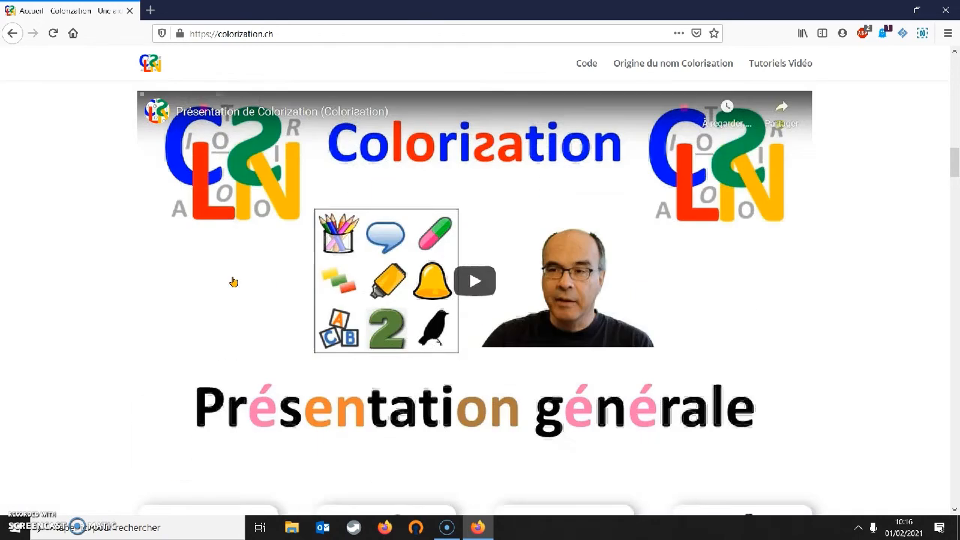
pyautogui.scroll(3, 233, 277)
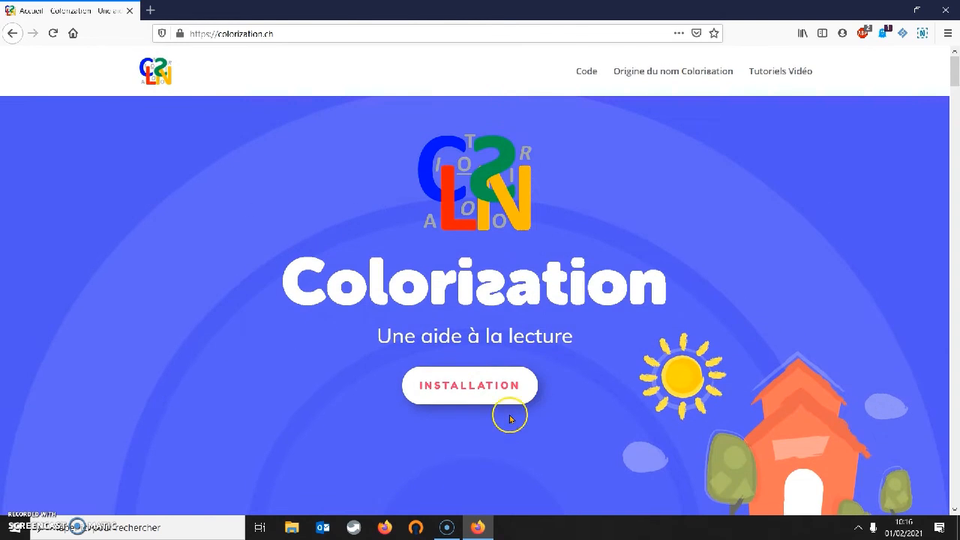
pyautogui.click(466, 385)
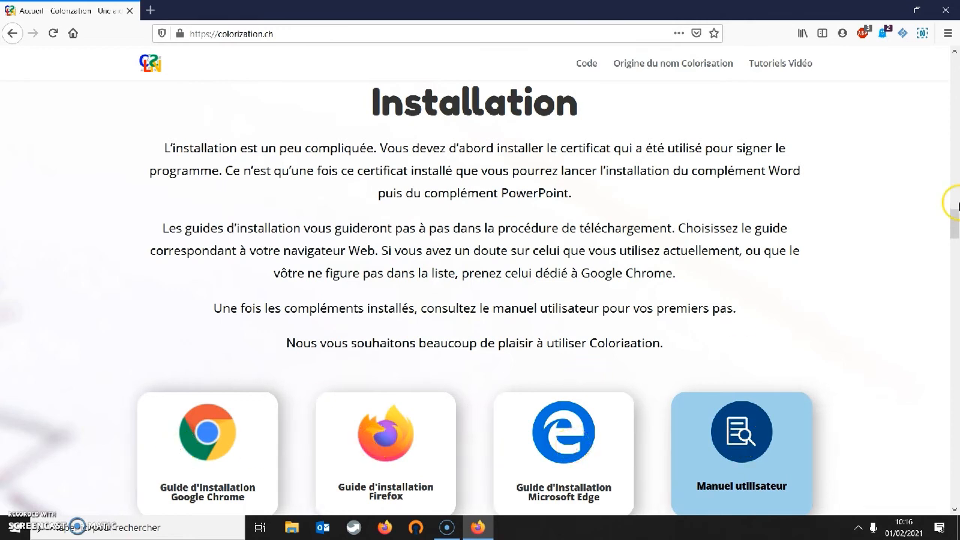
pyautogui.moveTo(953, 215); pyautogui.dragTo(956, 242)
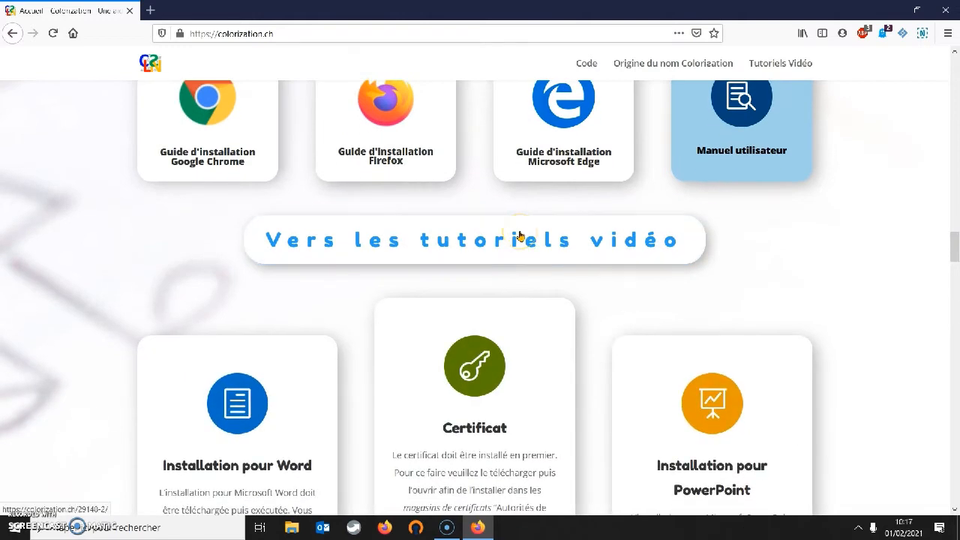
pyautogui.moveTo(955, 249); pyautogui.dragTo(956, 260)
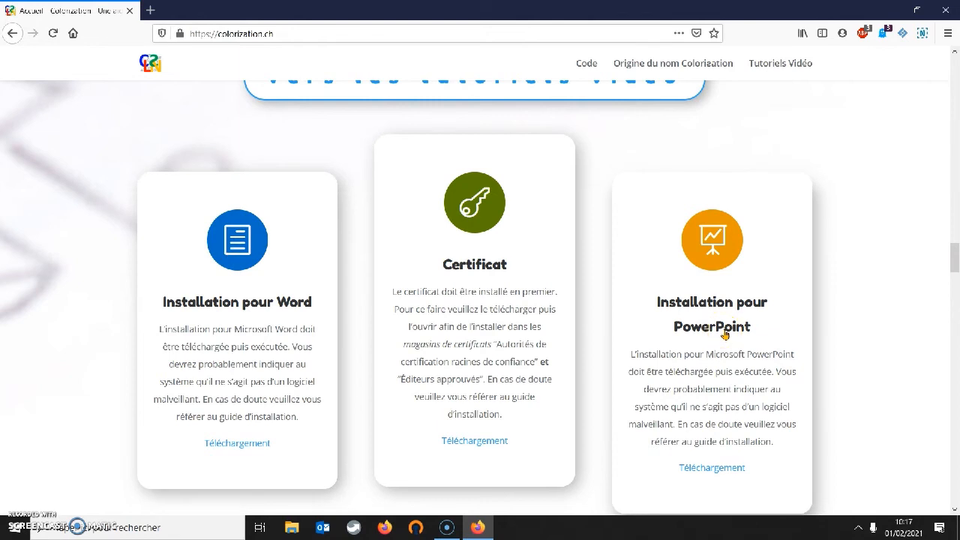
pyautogui.click(471, 237)
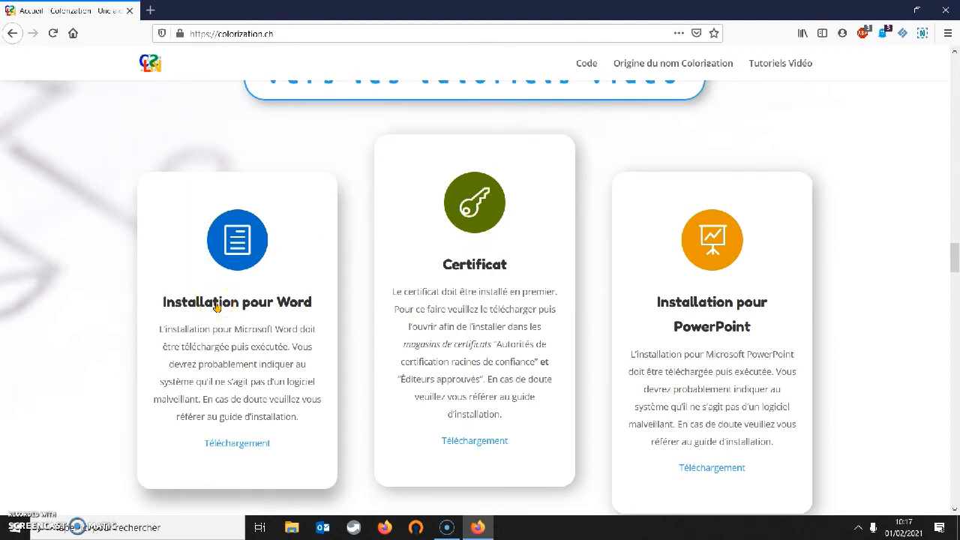
pyautogui.click(728, 371)
pyautogui.click(472, 443)
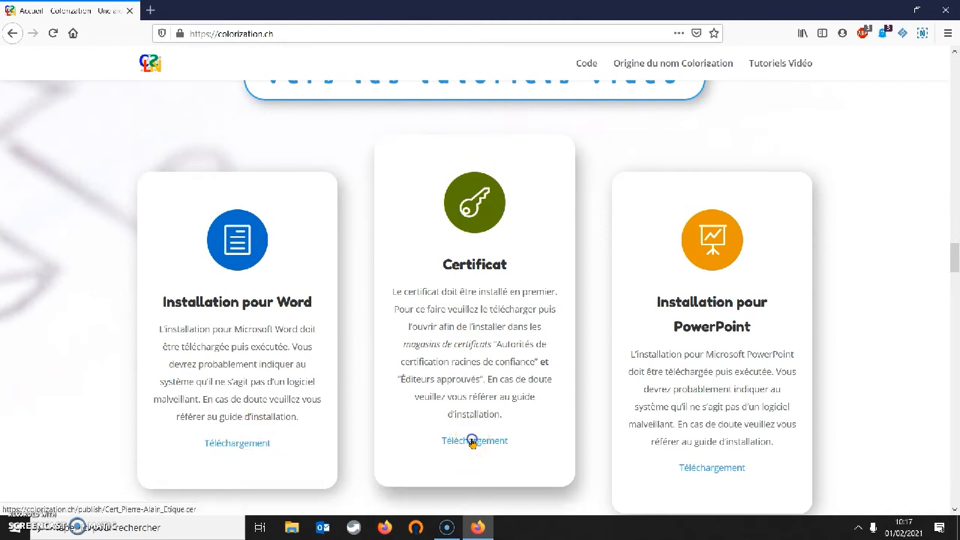
pyautogui.click(472, 443)
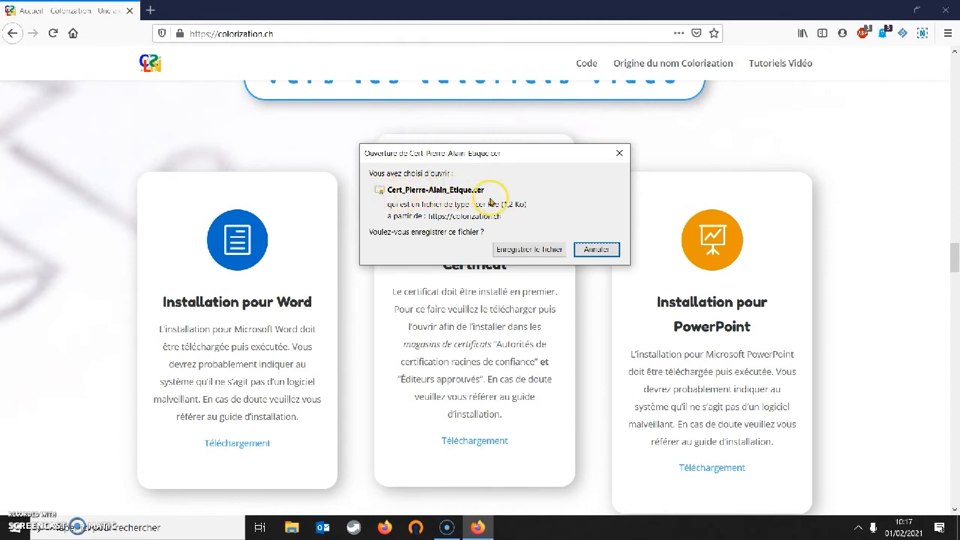
pyautogui.click(520, 250)
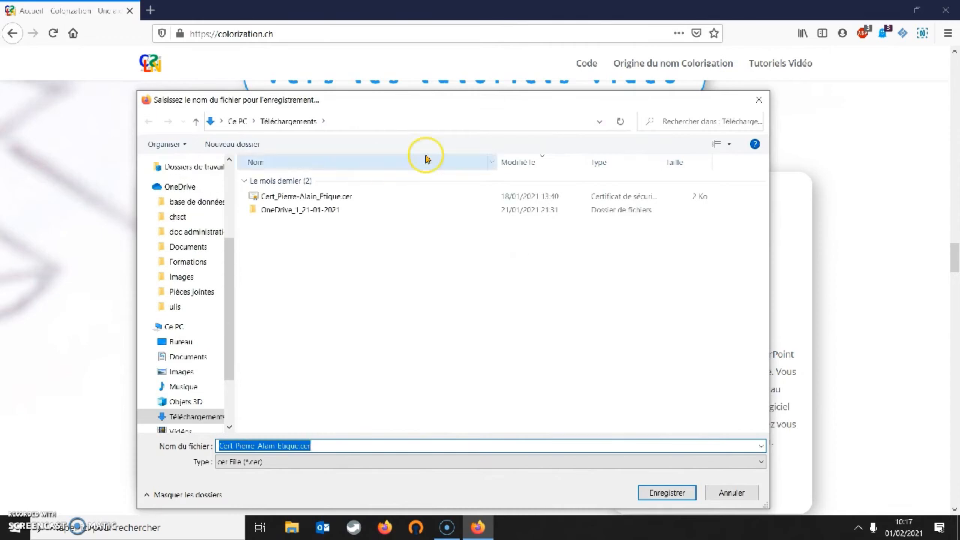
pyautogui.click(302, 216)
pyautogui.moveTo(302, 217)
pyautogui.mouseDown()
pyautogui.moveTo(329, 200)
pyautogui.moveTo(320, 210)
pyautogui.mouseUp()
pyautogui.click(301, 234)
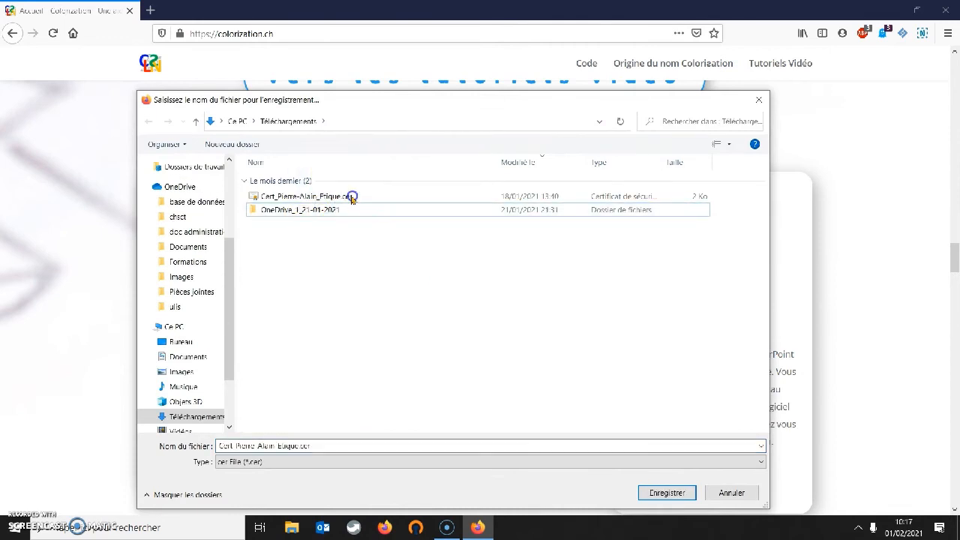
pyautogui.doubleClick(352, 197)
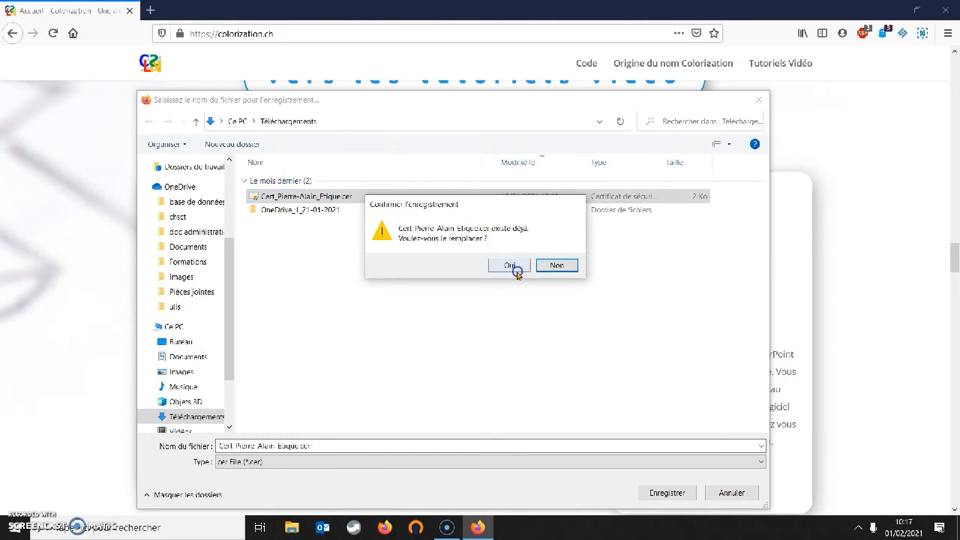
pyautogui.click(555, 266)
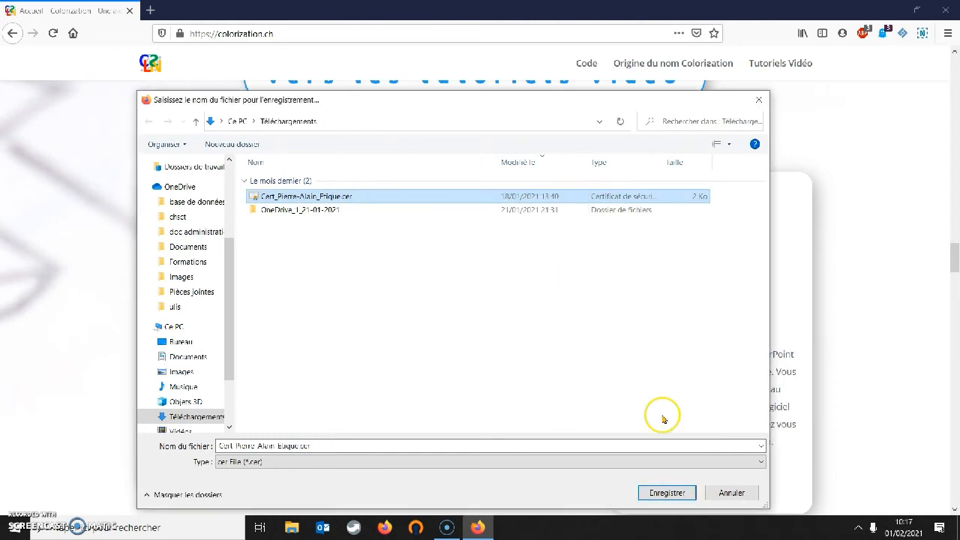
pyautogui.click(724, 492)
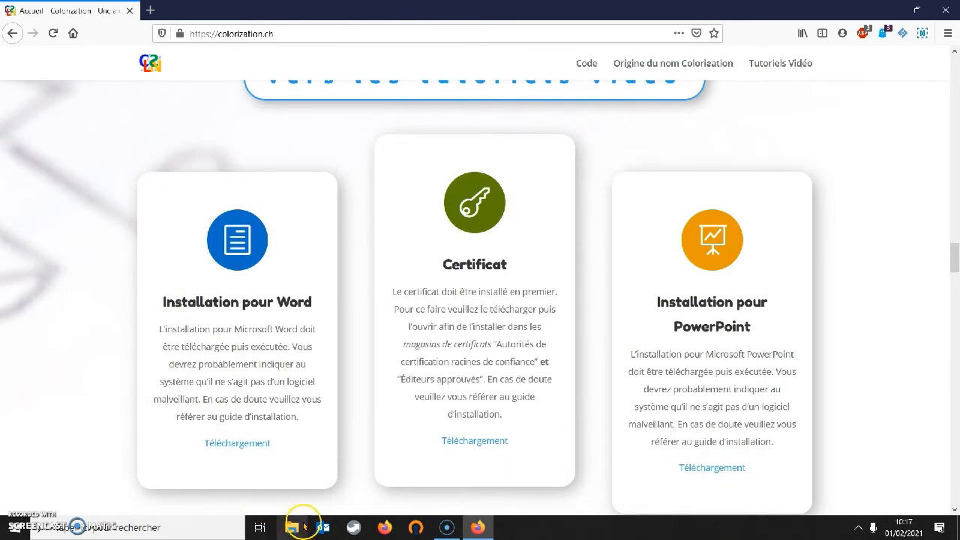
# Delete everything in the Téléchargements folder in File Explorer and close its window
pyautogui.click(292, 527)
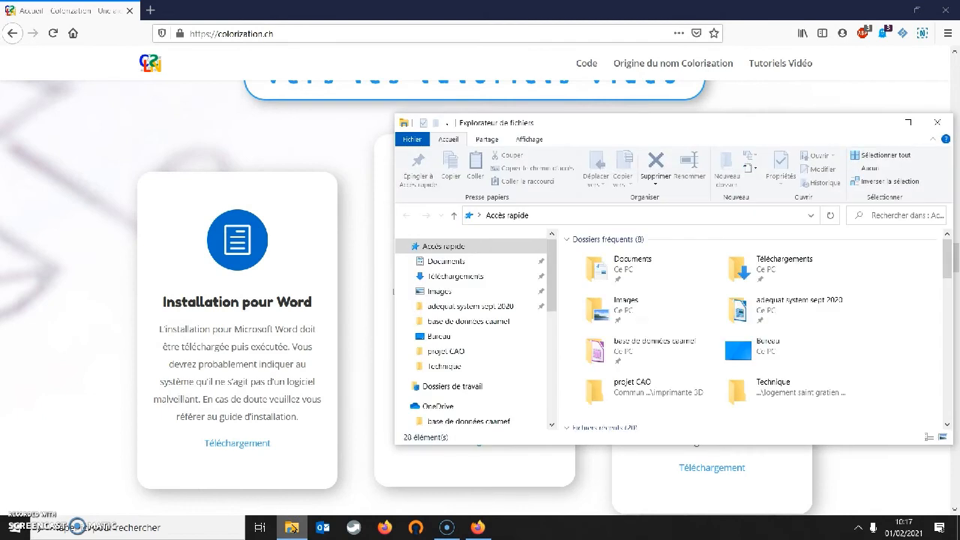
pyautogui.click(759, 264)
pyautogui.doubleClick(760, 266)
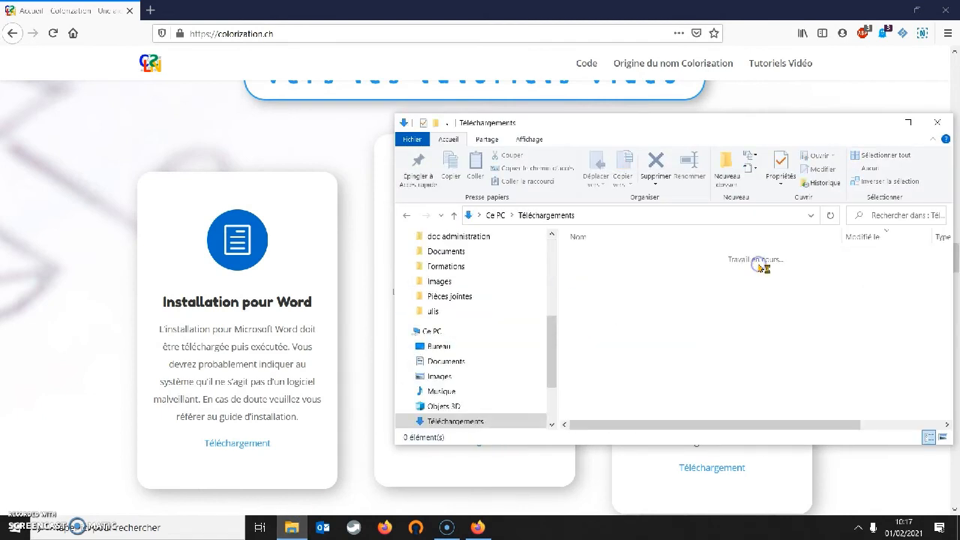
pyautogui.click(623, 272)
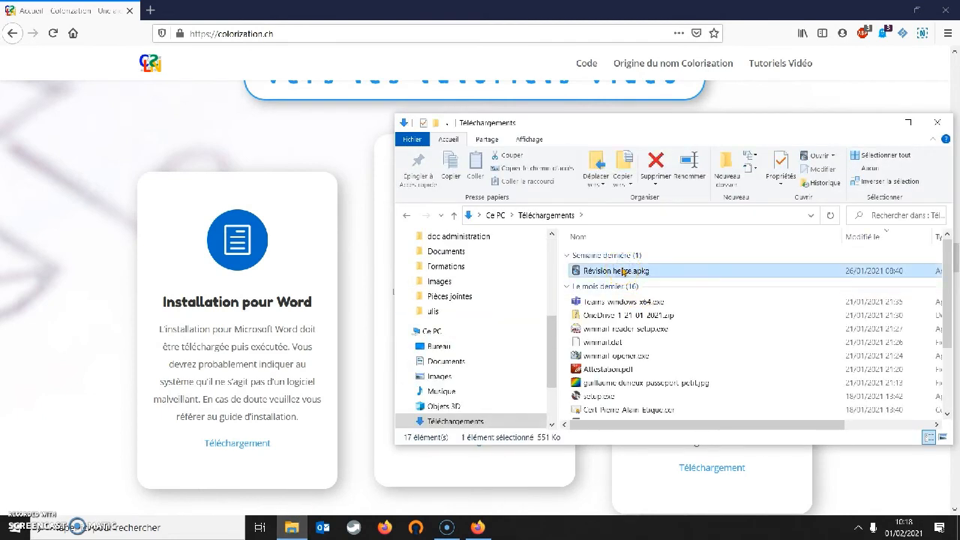
pyautogui.hotkey('ctrl', 'a')
pyautogui.press('Delete')
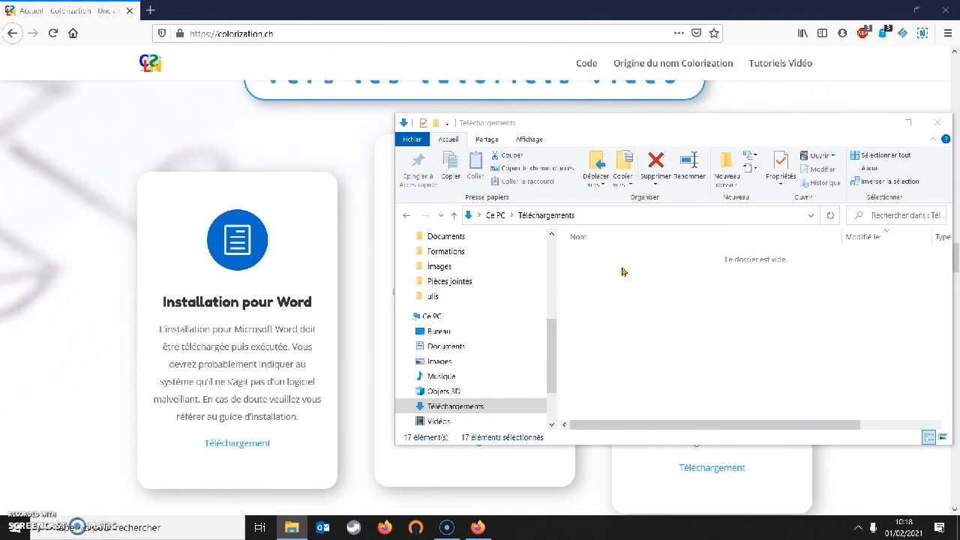
pyautogui.click(930, 122)
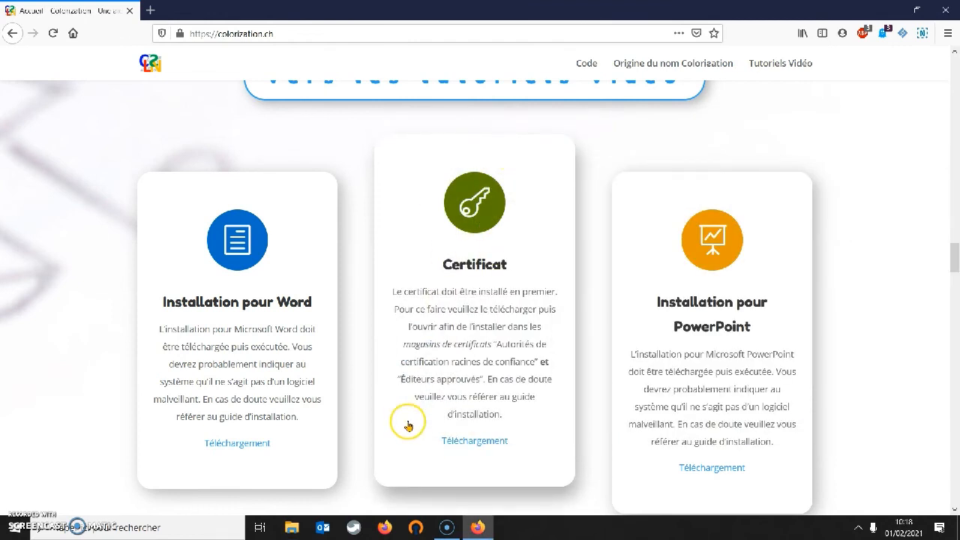
# Download the Colorization certificate file and save it in the Téléchargements folder
pyautogui.click(458, 444)
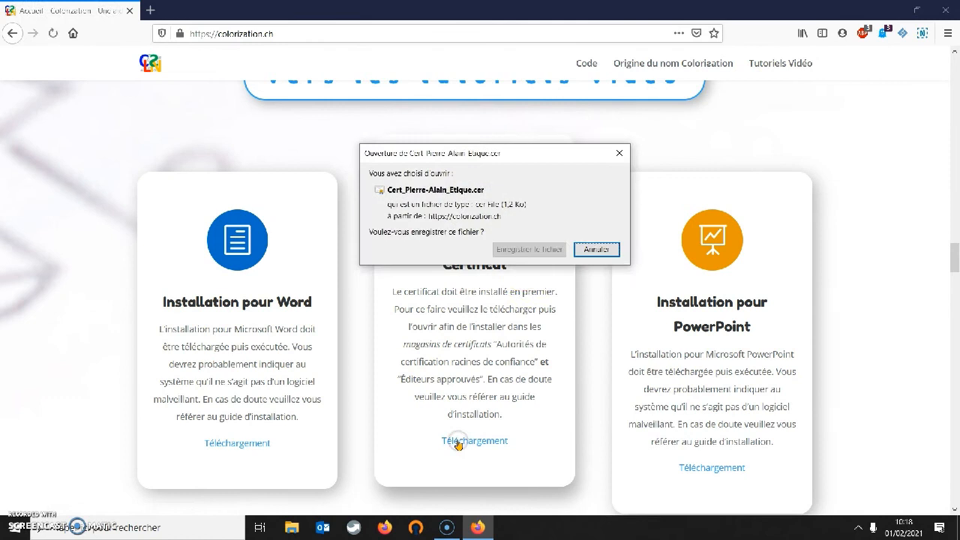
pyautogui.click(529, 249)
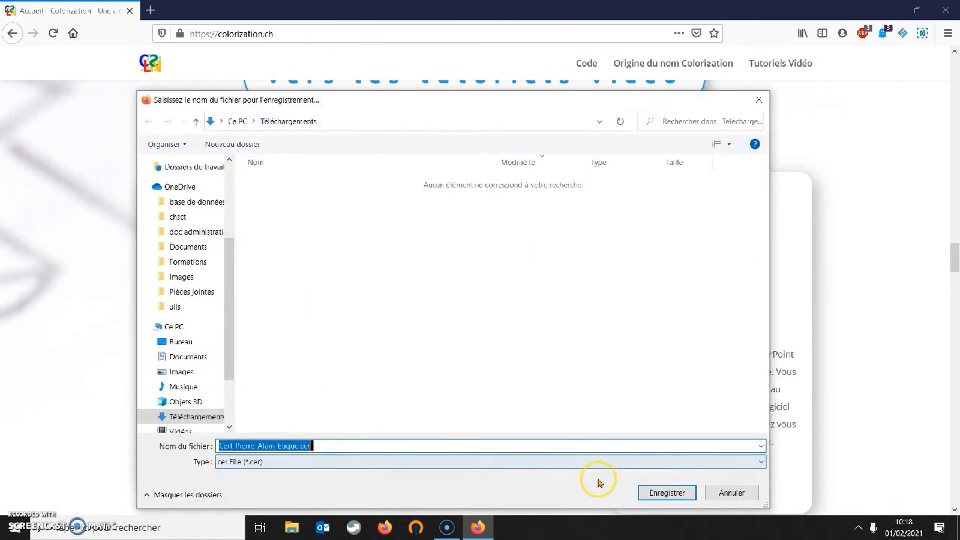
pyautogui.click(654, 492)
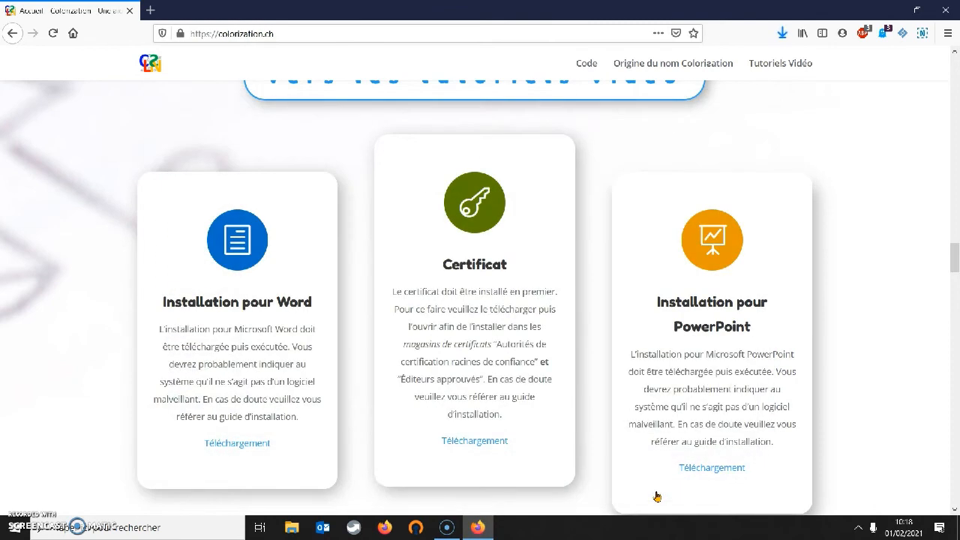
# Download the Word installer setup.exe and save it in the Téléchargements folder
pyautogui.click(241, 450)
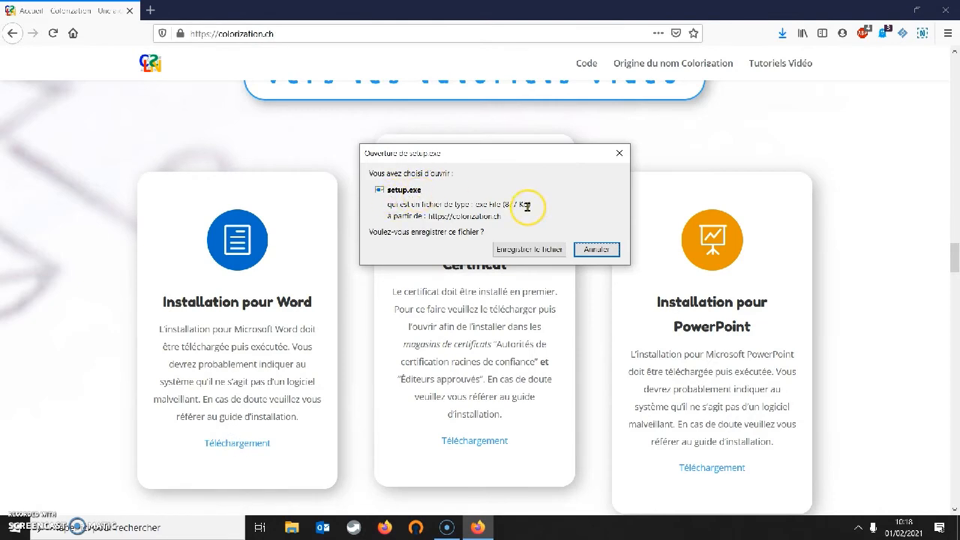
pyautogui.click(518, 252)
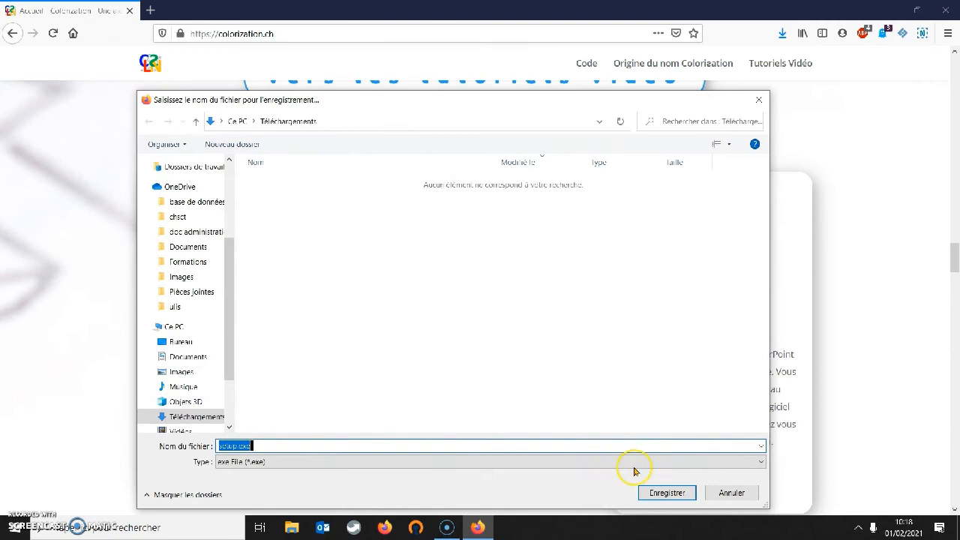
pyautogui.click(668, 492)
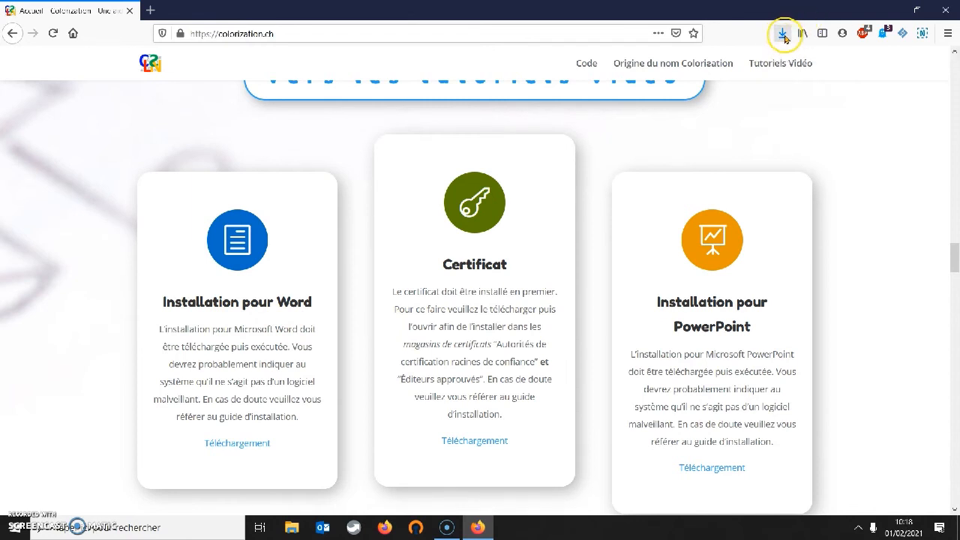
# Show the downloaded certificate in its containing folder, close the browser and move the folder window nearer the middle of the desktop
pyautogui.click(782, 36)
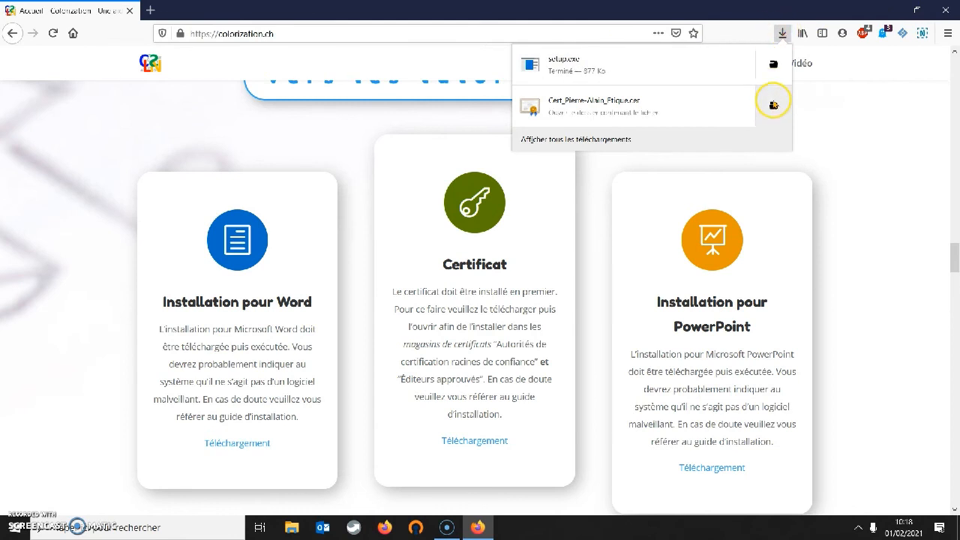
pyautogui.click(774, 104)
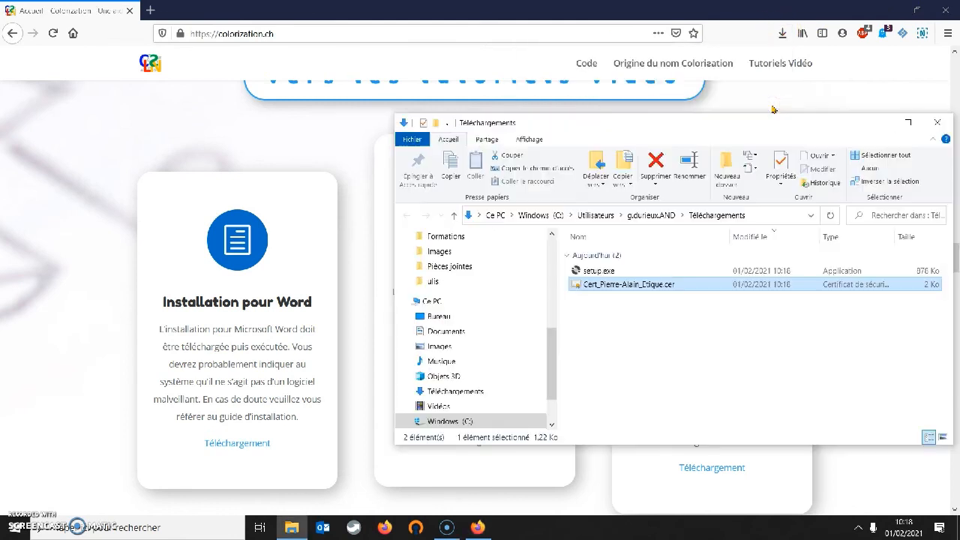
pyautogui.click(946, 9)
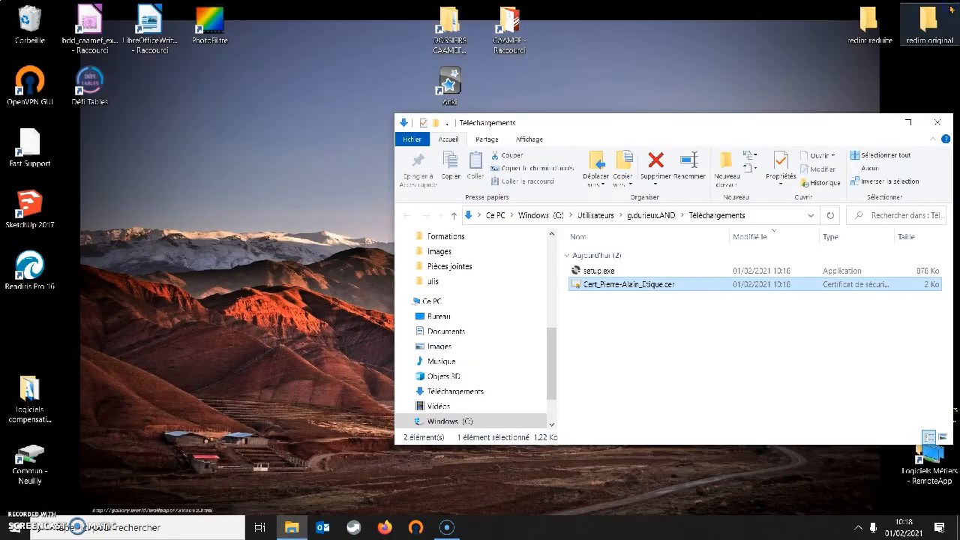
pyautogui.moveTo(724, 123); pyautogui.dragTo(485, 69)
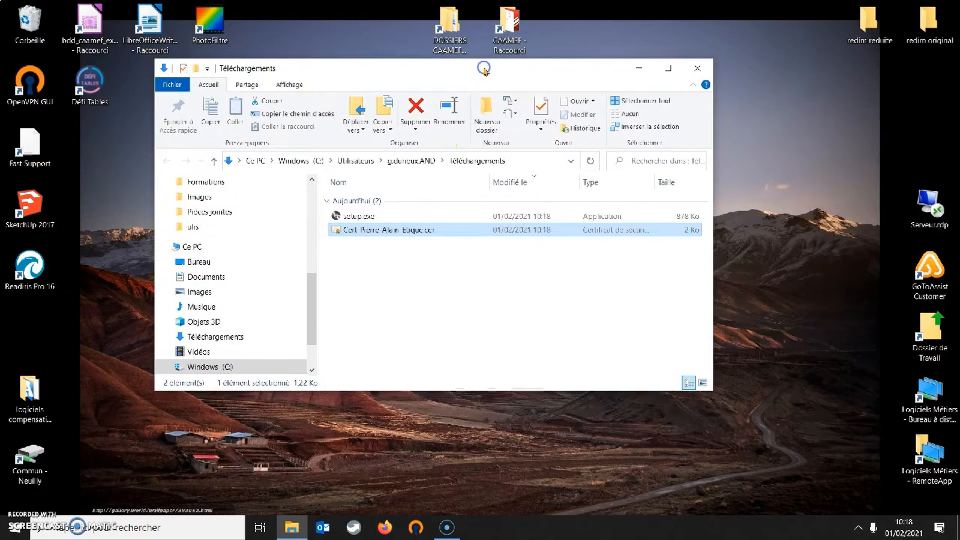
# Open the downloaded certificate file, accepting the security warning, and start installing the certificate
pyautogui.doubleClick(364, 235)
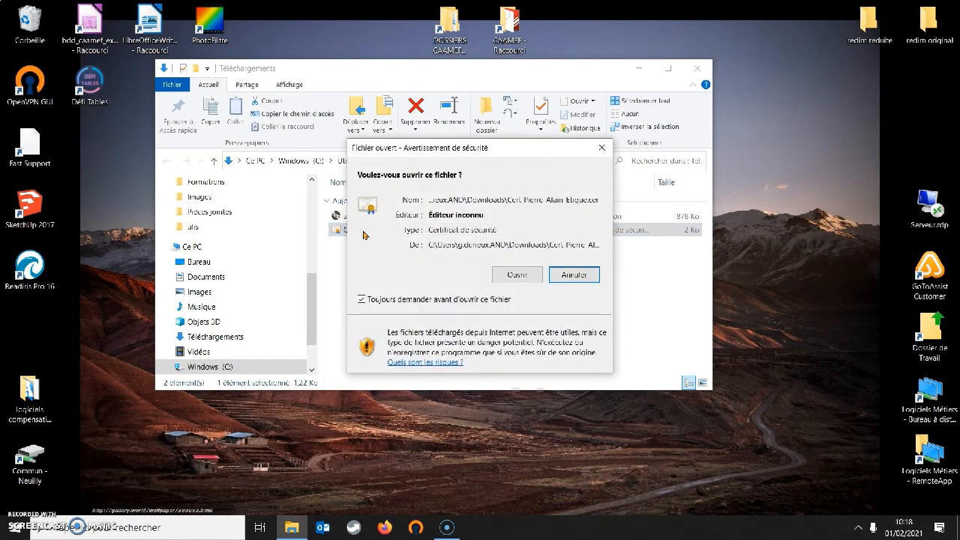
pyautogui.click(515, 276)
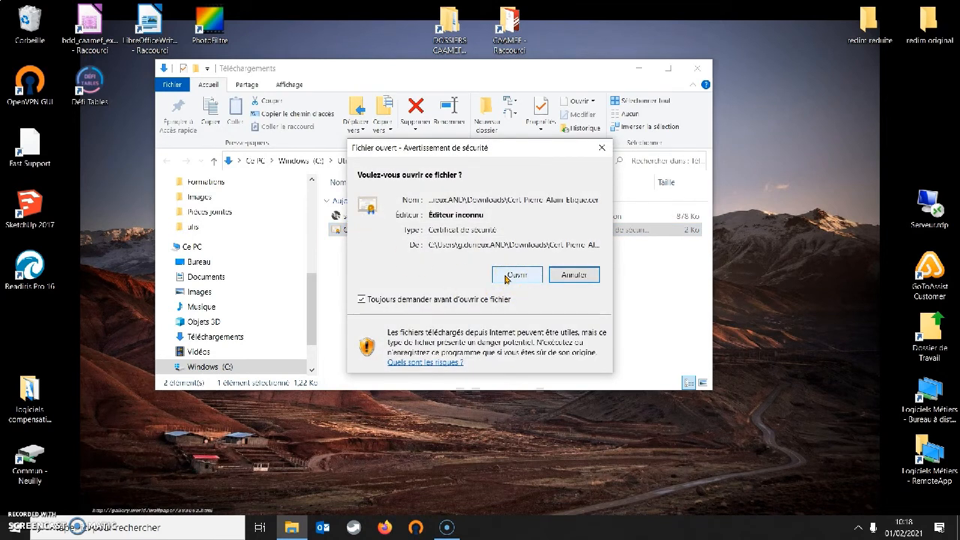
pyautogui.click(506, 277)
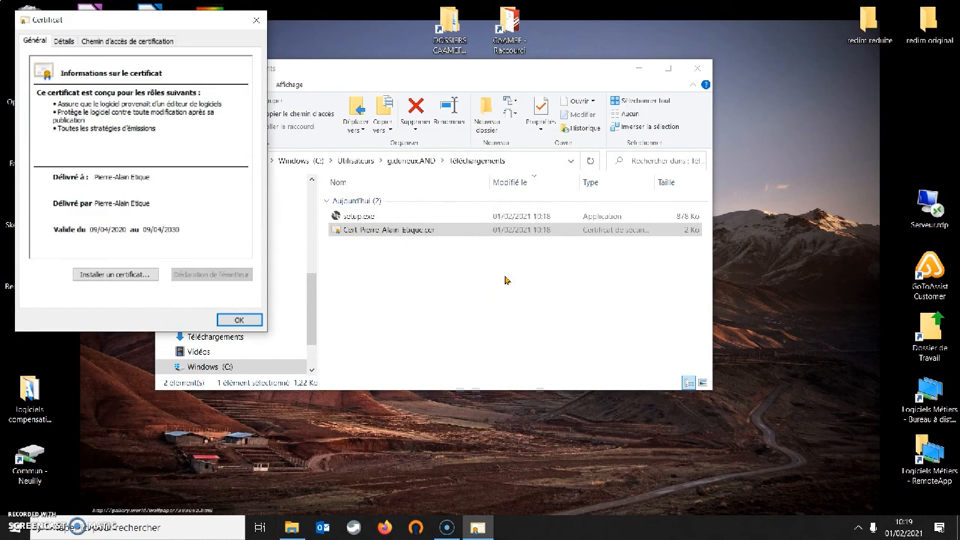
pyautogui.click(184, 140)
pyautogui.click(116, 274)
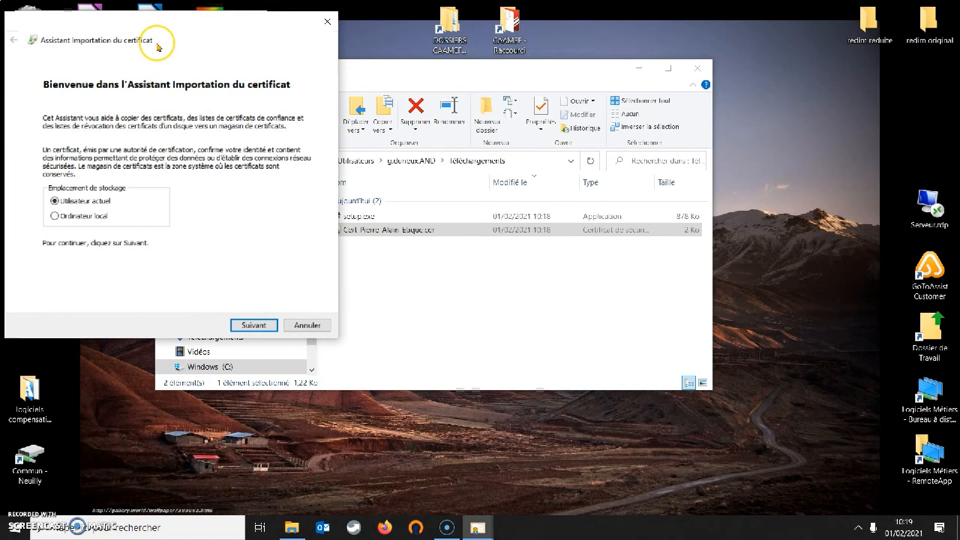
# Try the Ordinateur local storage location, switch it back to Utilisateur actuel and continue to the certificate store choice
pyautogui.click(65, 216)
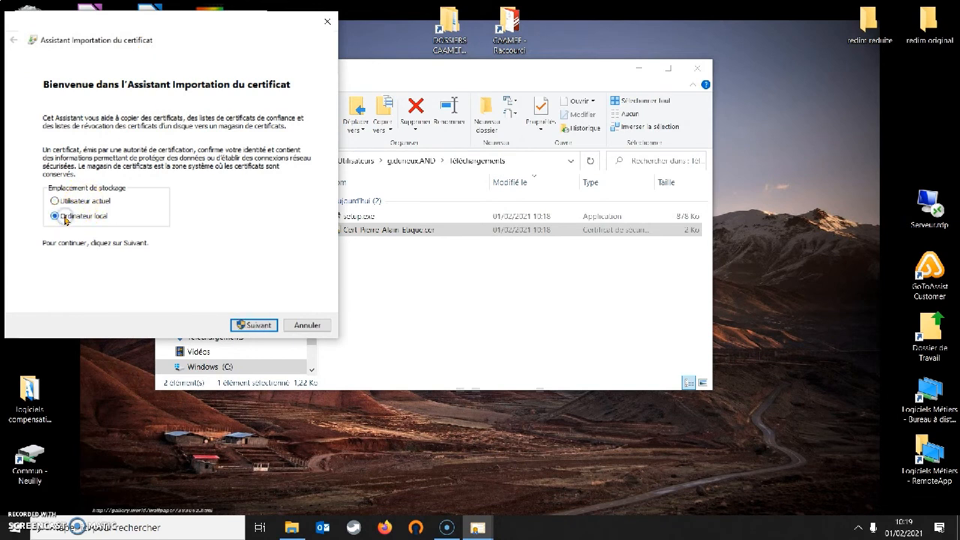
pyautogui.click(251, 326)
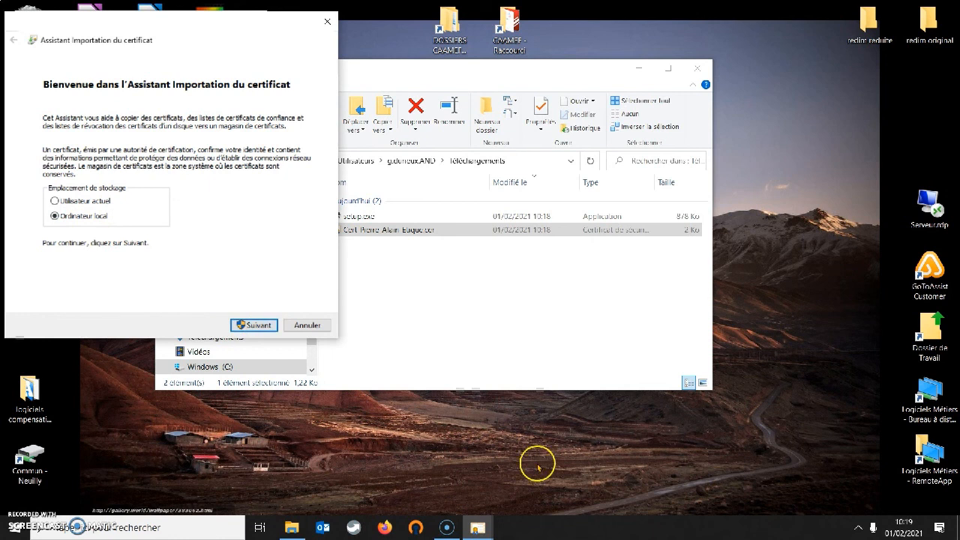
pyautogui.click(70, 201)
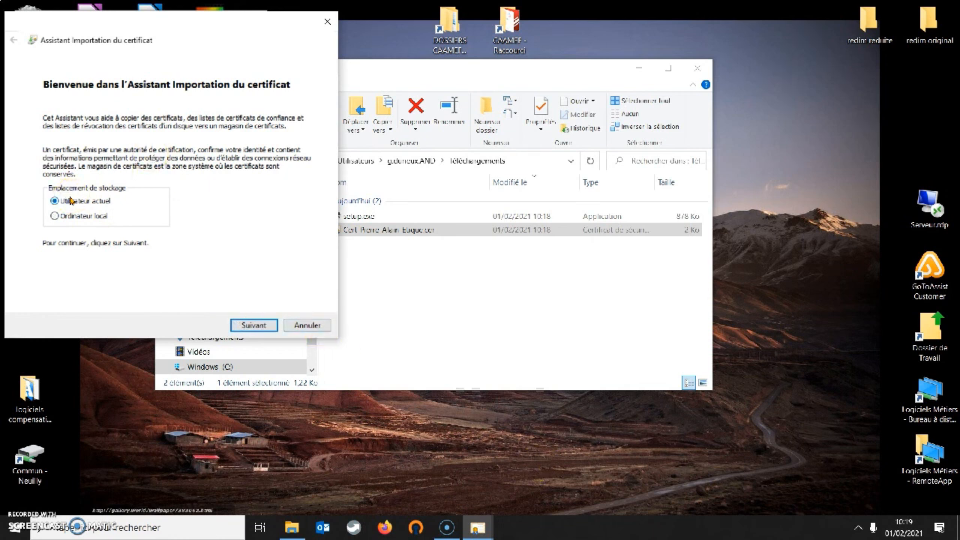
pyautogui.click(253, 325)
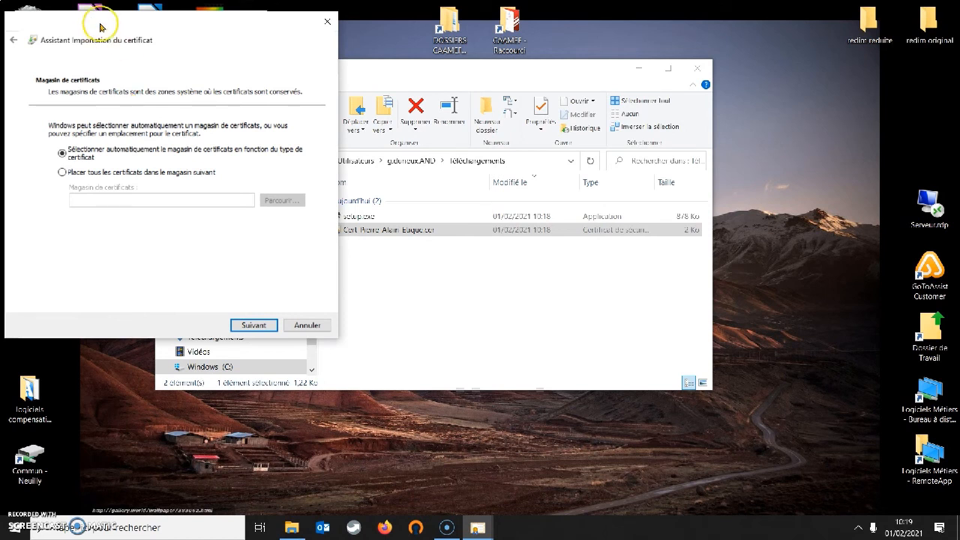
# Place the certificate in the "Autorités de certification racines de confiance" store and continue to the import summary
pyautogui.moveTo(103, 22); pyautogui.dragTo(160, 31)
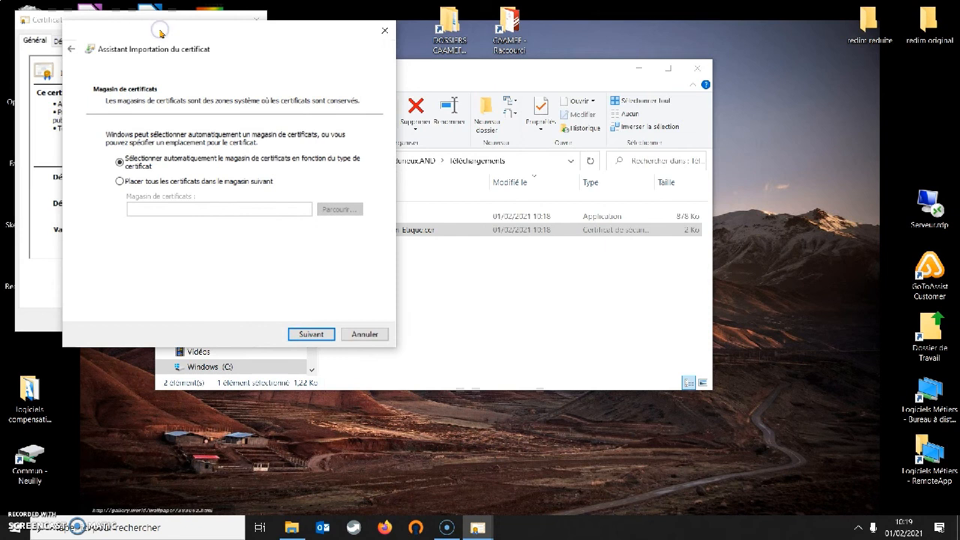
pyautogui.click(119, 182)
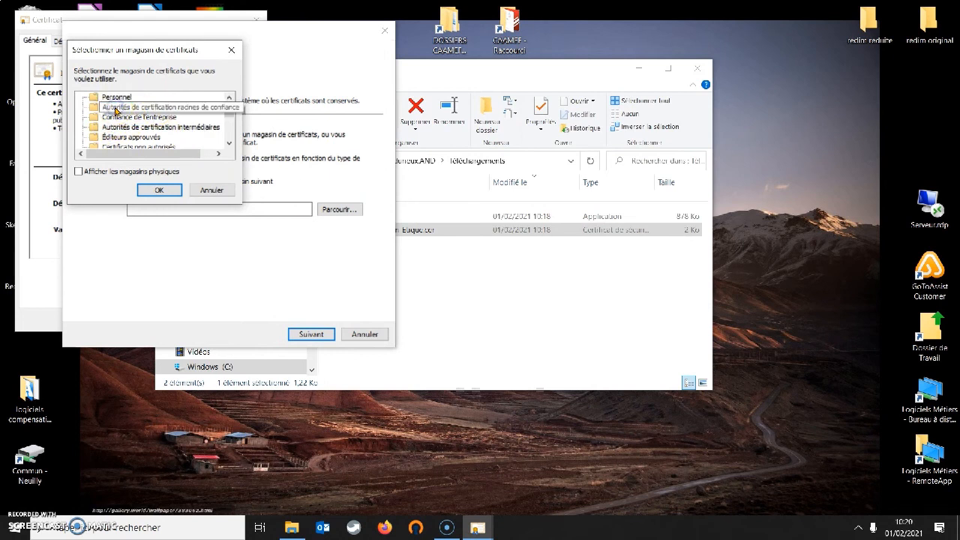
pyautogui.click(120, 107)
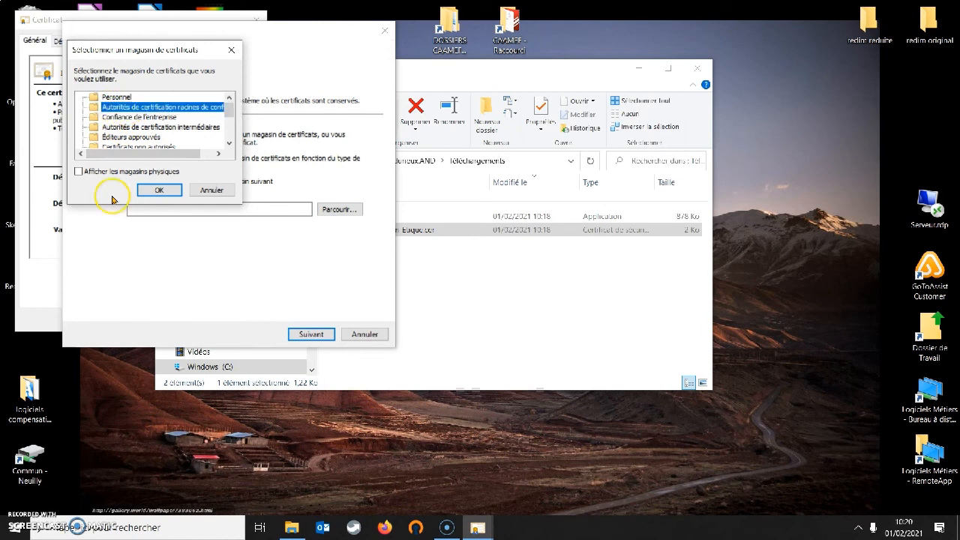
pyautogui.click(160, 190)
pyautogui.click(311, 335)
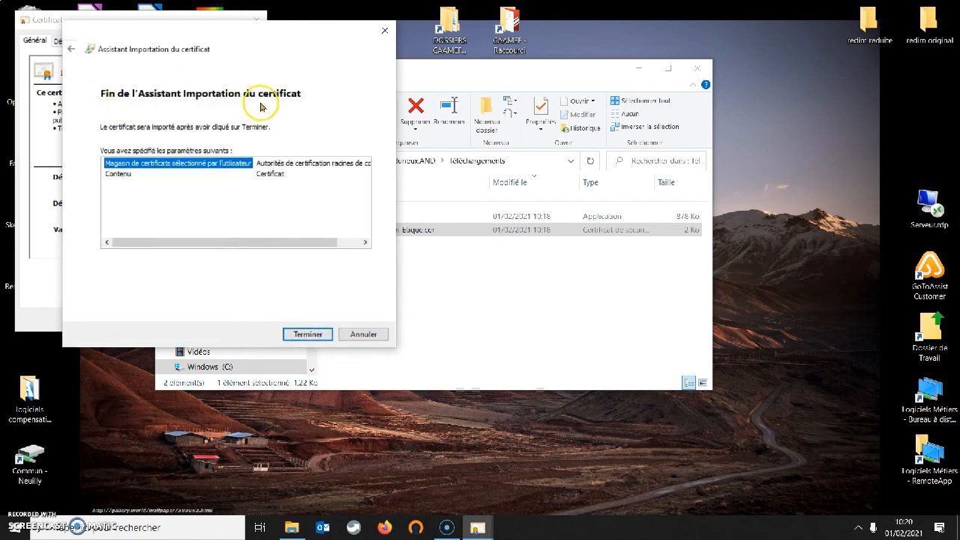
# Finish the certificate import, acknowledge it and close the certificate information window
pyautogui.click(307, 334)
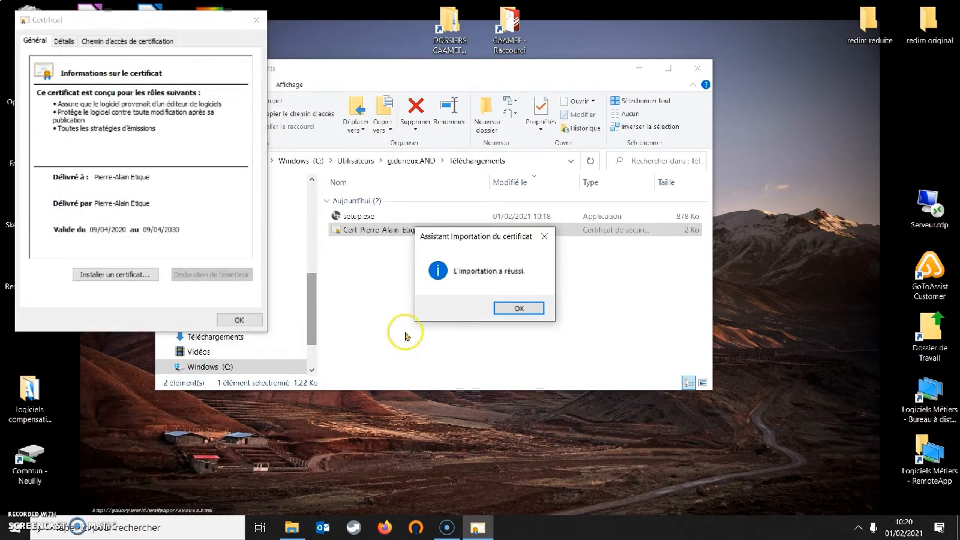
pyautogui.click(511, 310)
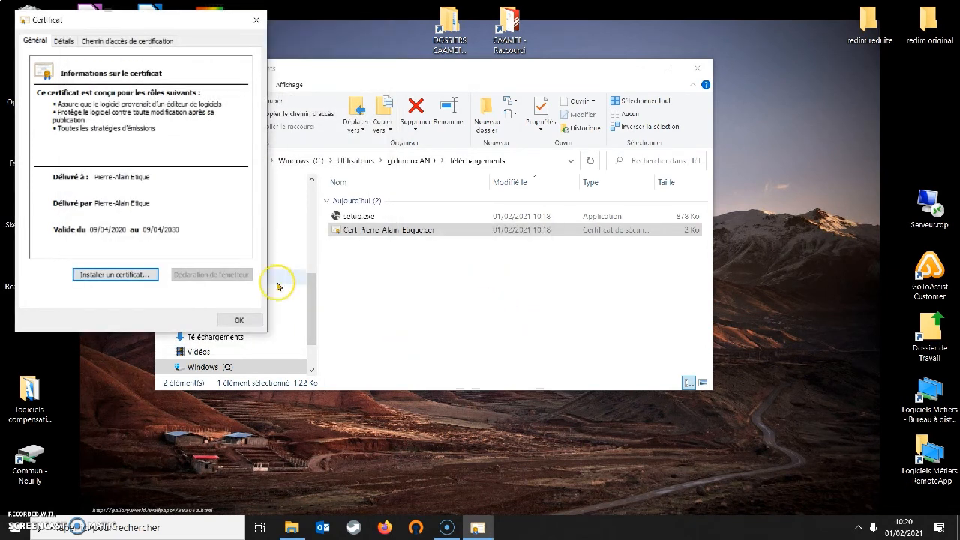
pyautogui.click(240, 321)
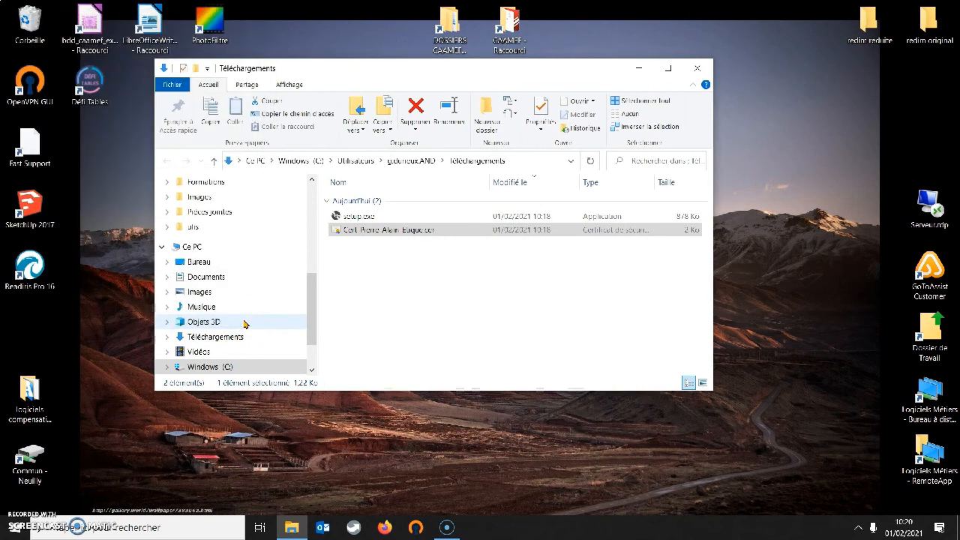
# Delete the certificate file from the Téléchargements folder
pyautogui.click(392, 234)
pyautogui.doubleClick(395, 233)
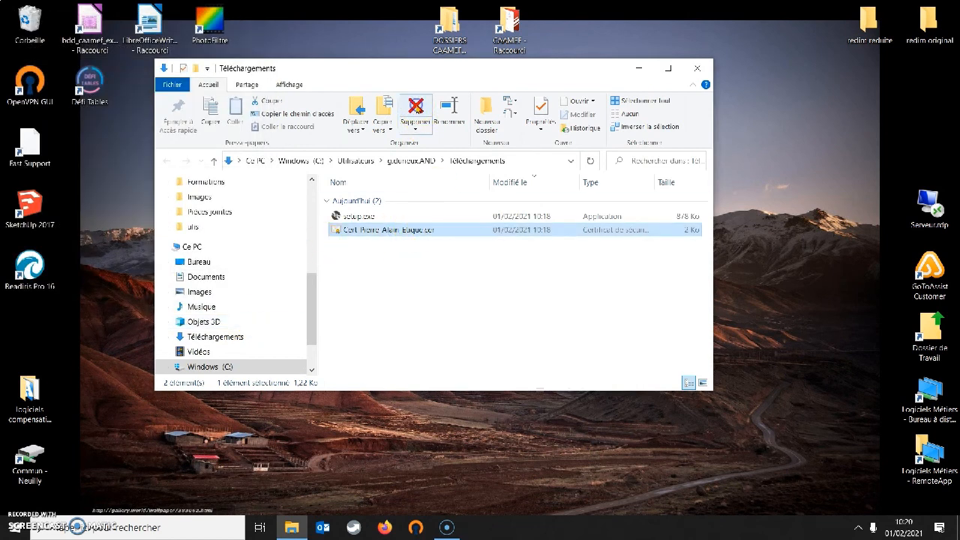
pyautogui.click(414, 112)
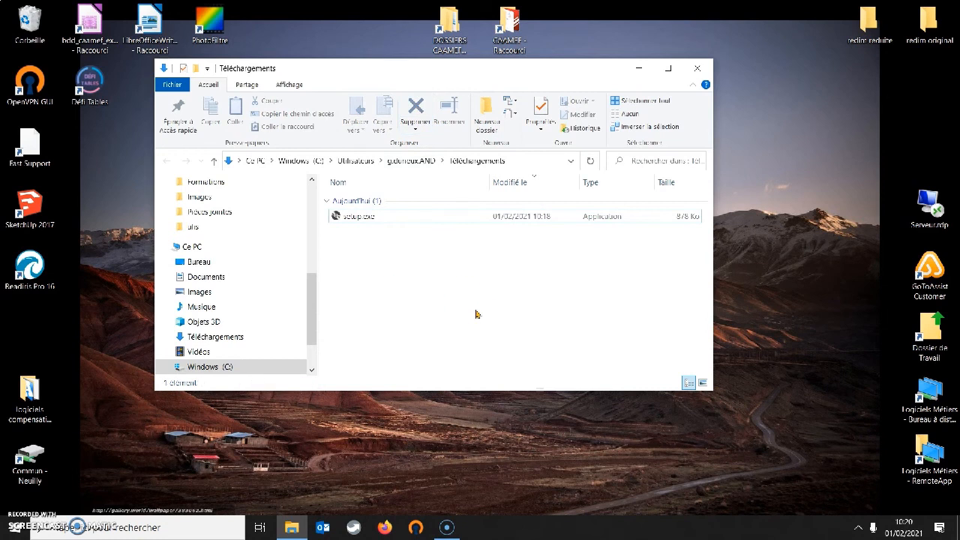
pyautogui.doubleClick(358, 218)
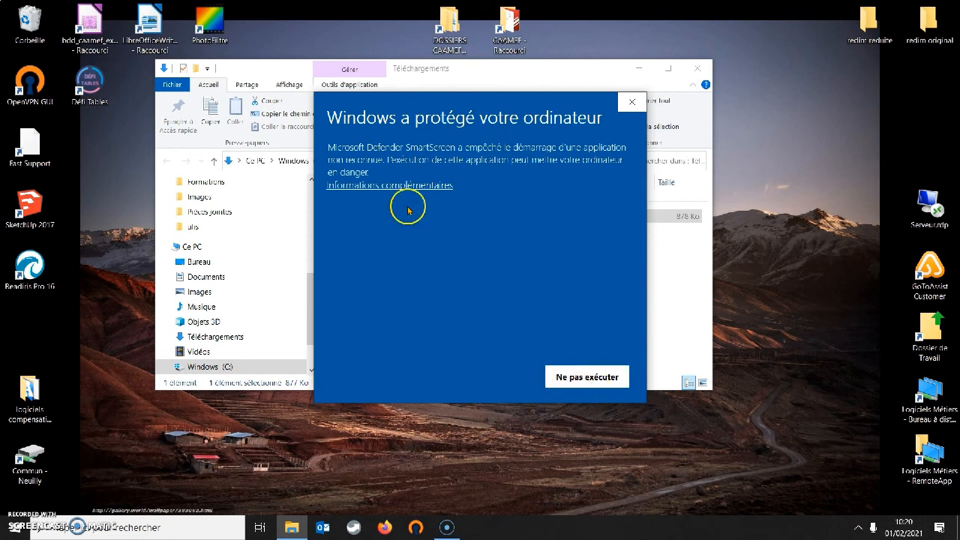
pyautogui.click(350, 189)
pyautogui.click(443, 384)
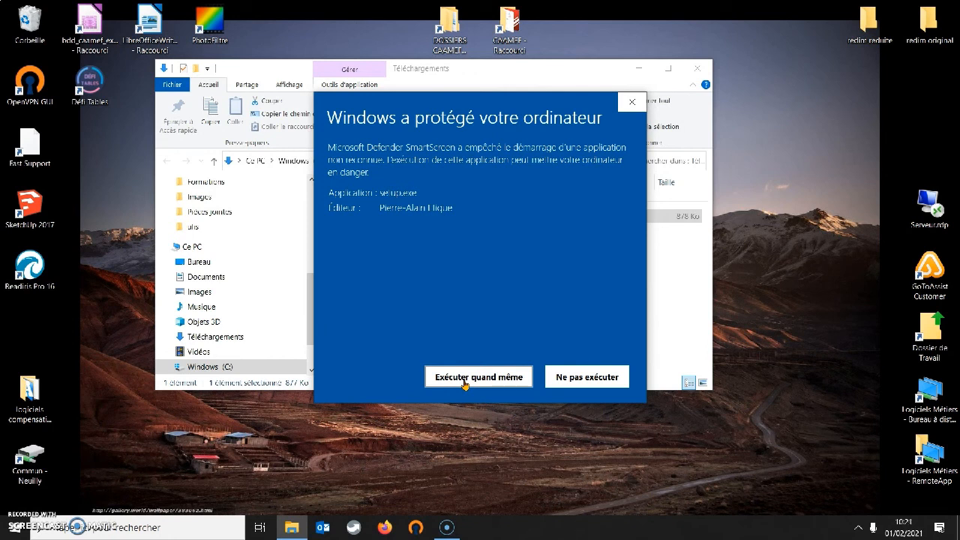
pyautogui.click(463, 383)
pyautogui.click(575, 377)
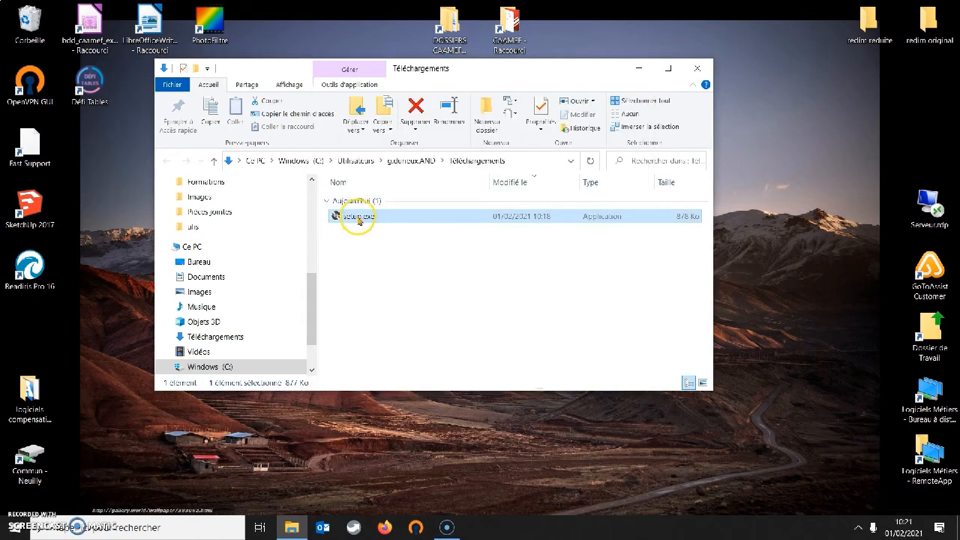
# Run setup.exe despite the SmartScreen warning to install the Colorization Word add-in, and close the installer
pyautogui.doubleClick(359, 219)
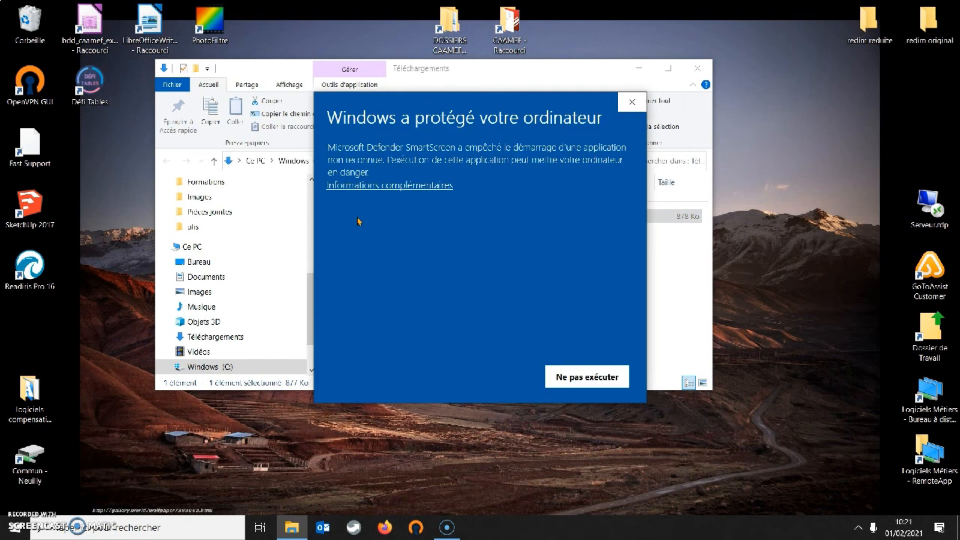
pyautogui.click(380, 186)
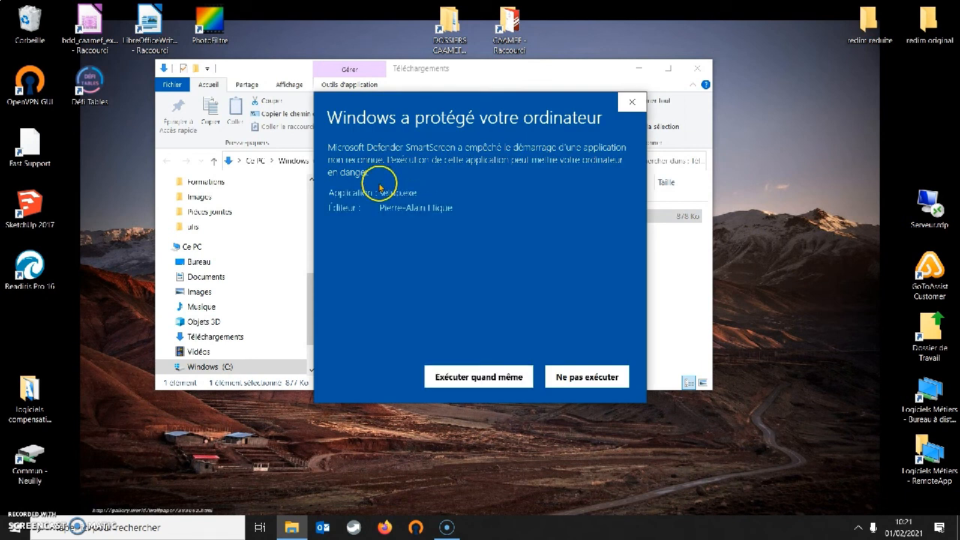
pyautogui.click(446, 379)
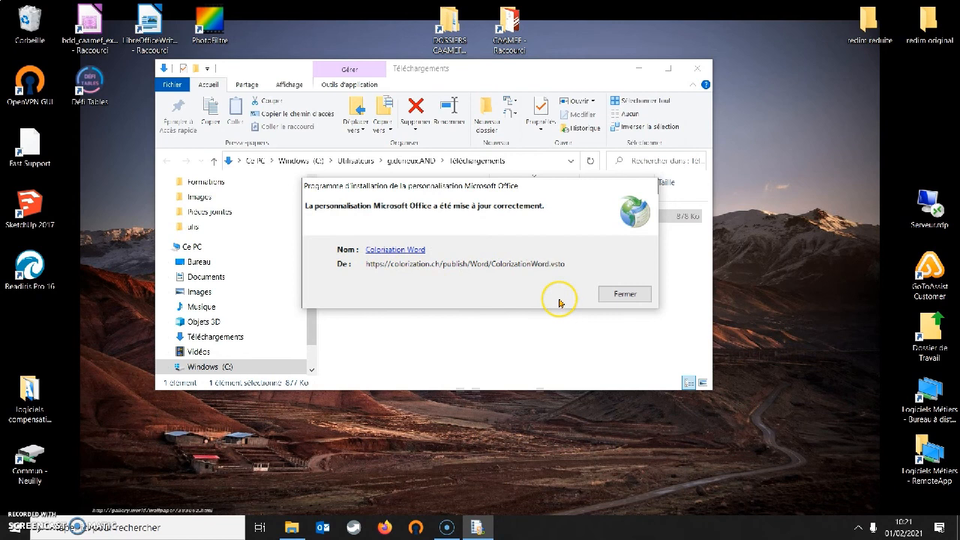
pyautogui.click(627, 294)
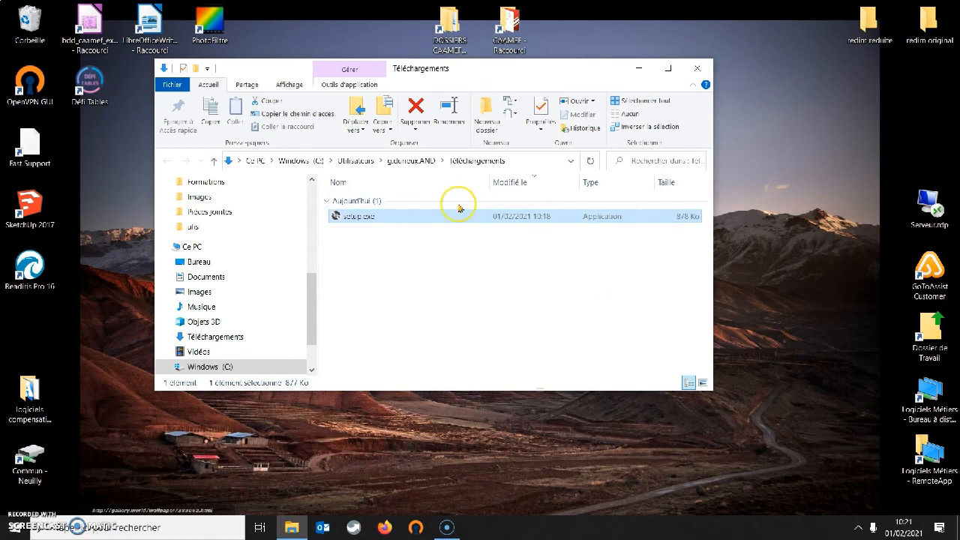
# Delete setup.exe from the Téléchargements folder and close the folder window
pyautogui.click(413, 113)
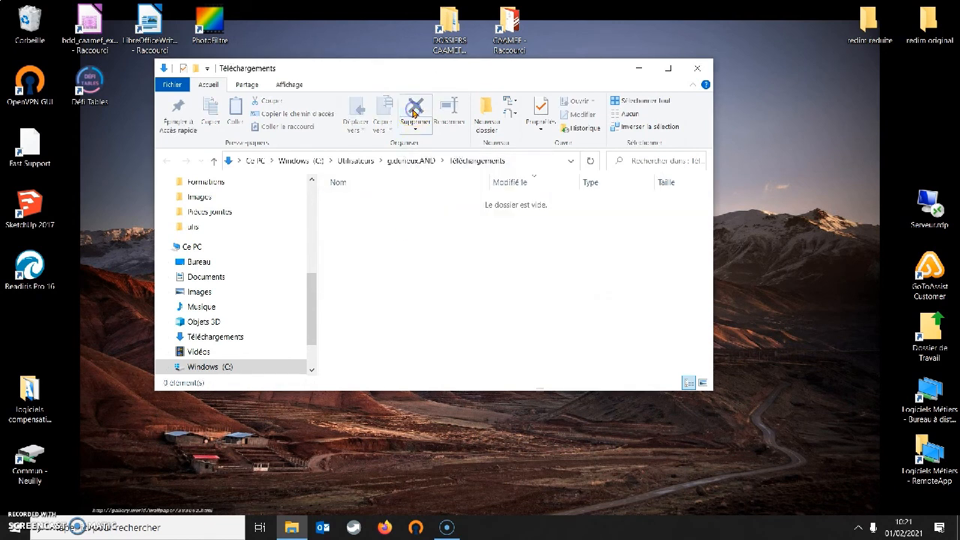
pyautogui.click(698, 68)
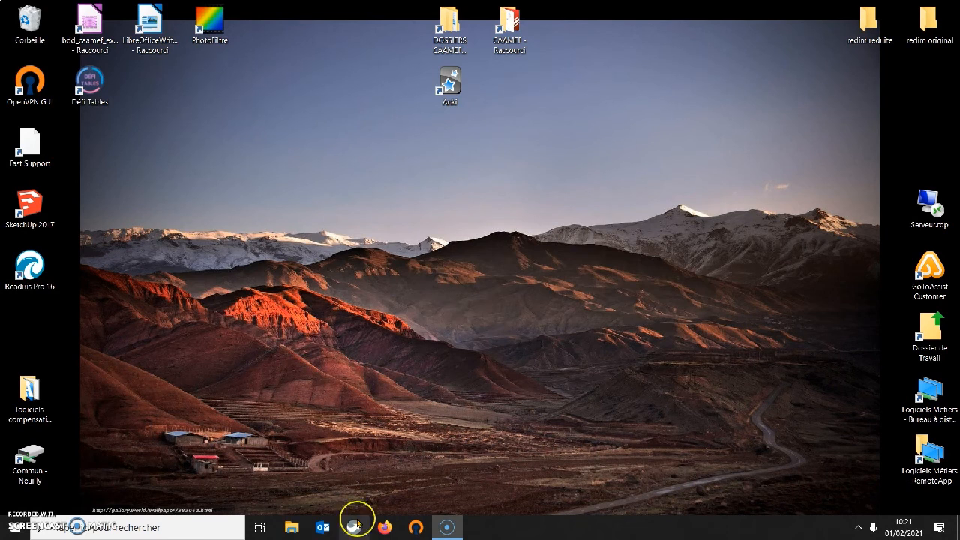
# Search for Word, launch it and create a blank document
pyautogui.click(141, 532)
pyautogui.write('word')
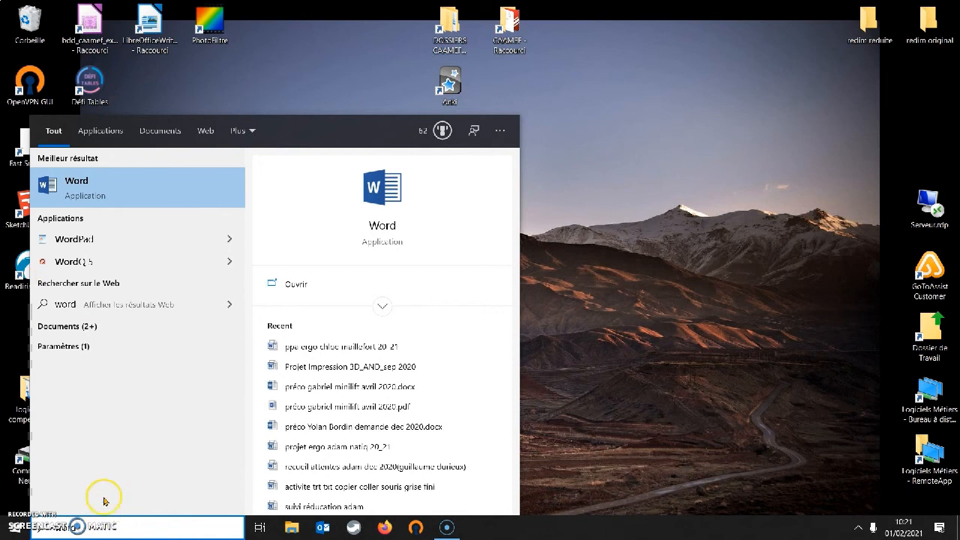
pyautogui.click(75, 187)
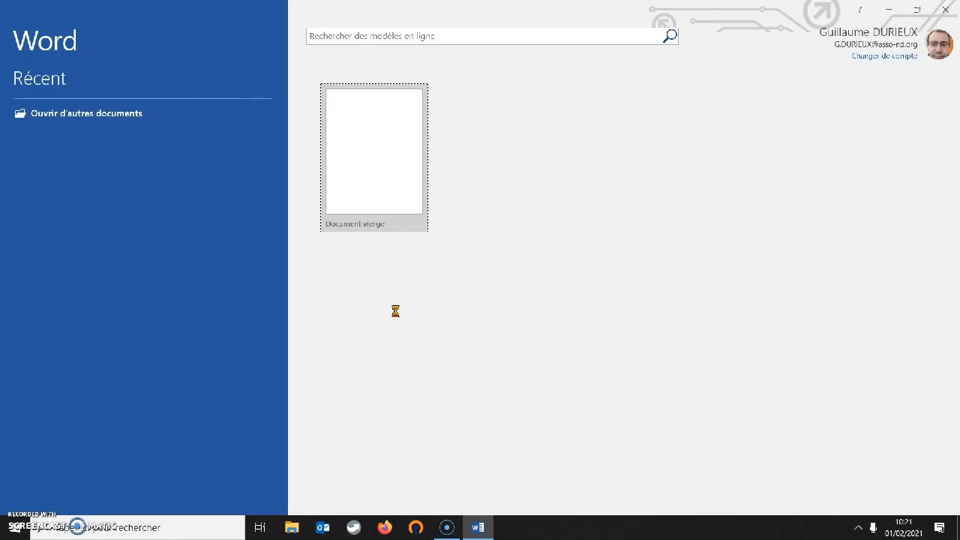
pyautogui.click(377, 164)
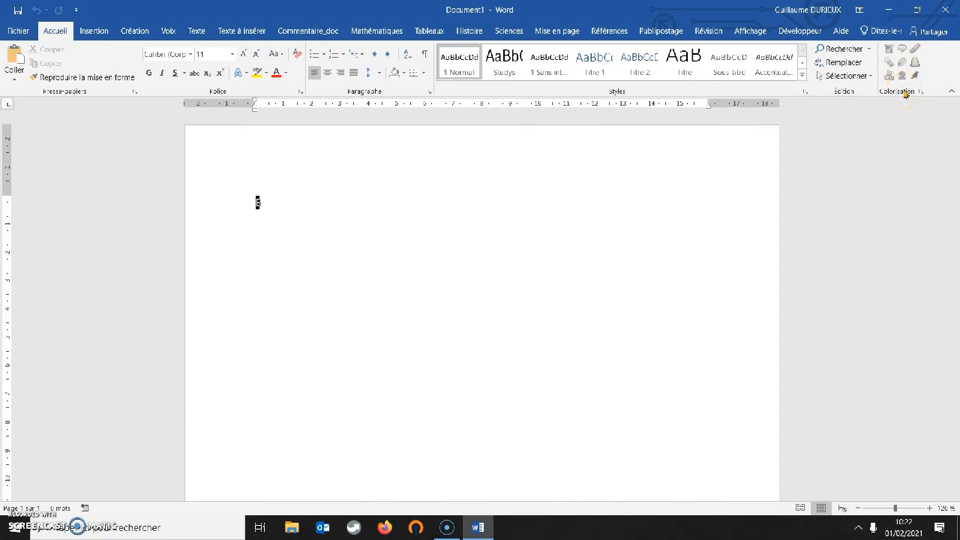
# Write "Bonjour, je suis content de faire cette vidéo… J'espère qu'elle vous plaira !!" in the document
pyautogui.write('onjour,')
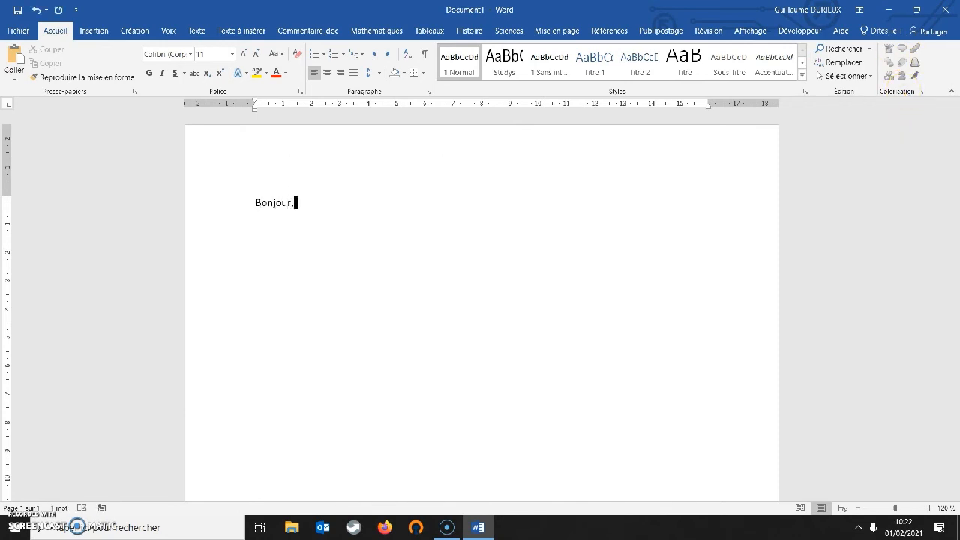
pyautogui.write(' je suis content de')
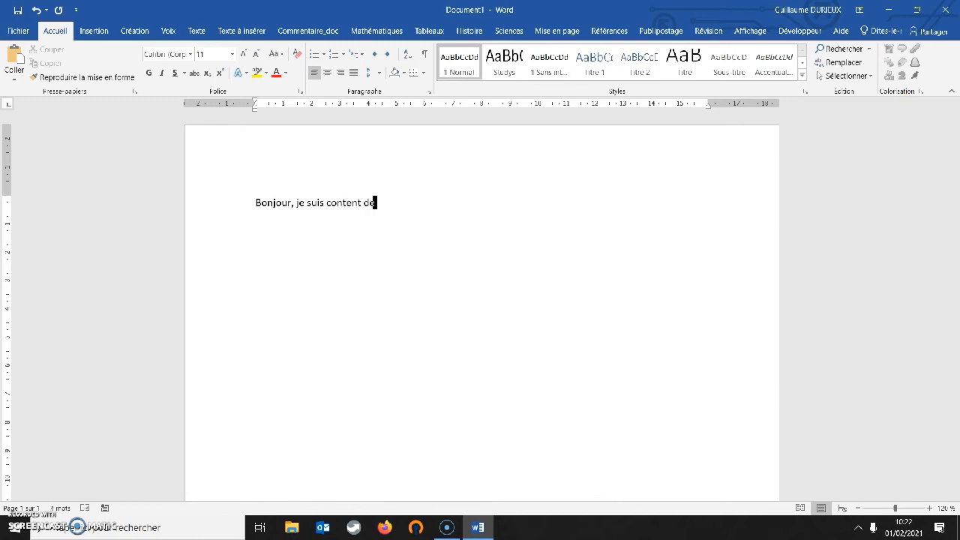
pyautogui.write(' faire cette vid')
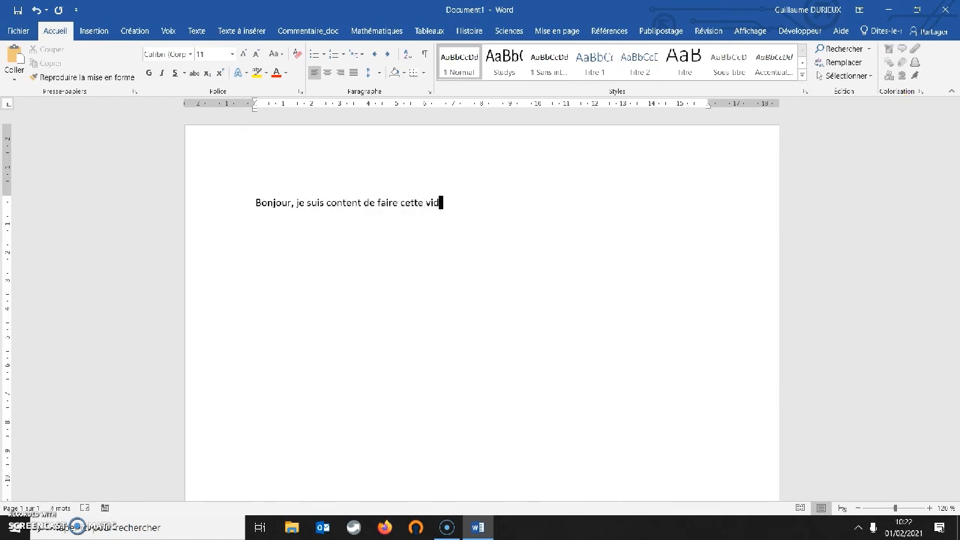
pyautogui.write('éo')
pyautogui.write('.')
pyautogui.write(".. J'espère qu'")
pyautogui.write('elle vous ')
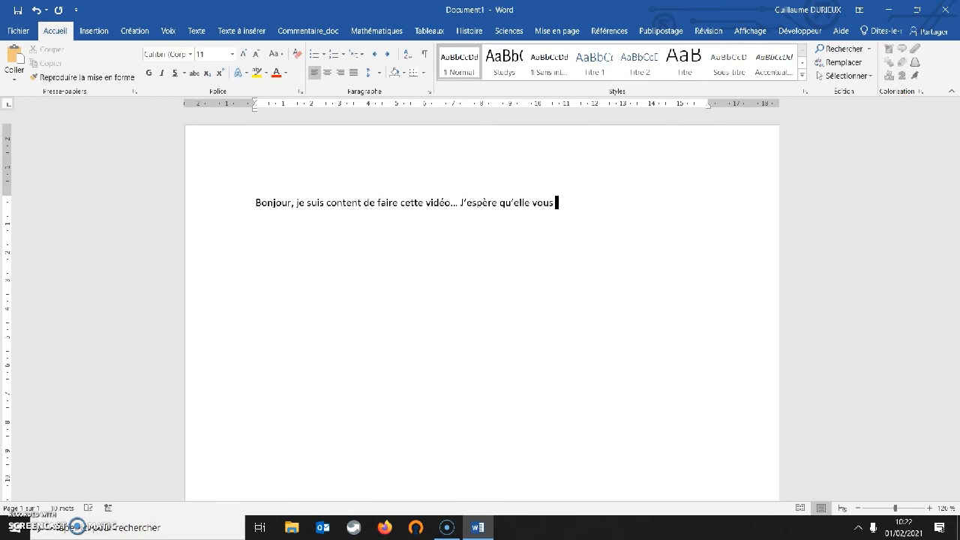
pyautogui.write('plaira')
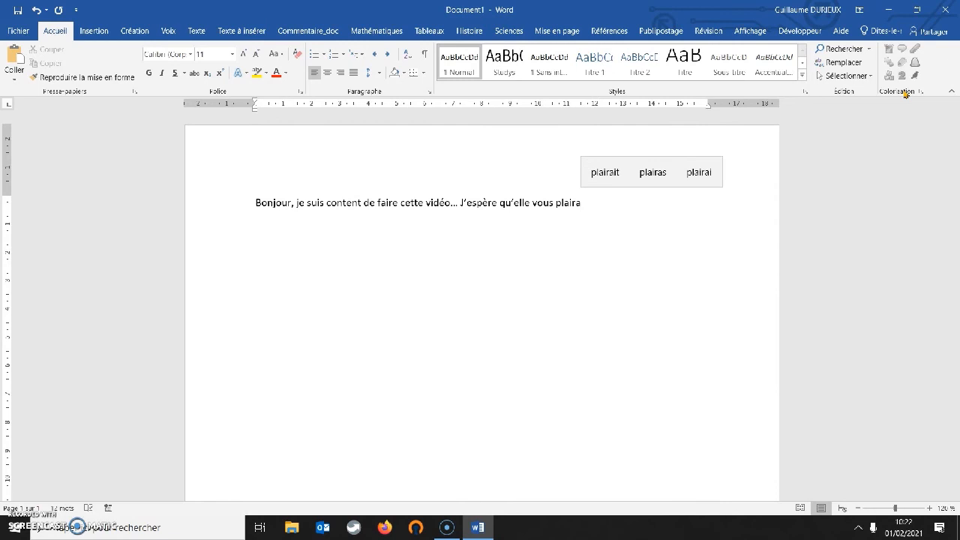
pyautogui.write(' !!')
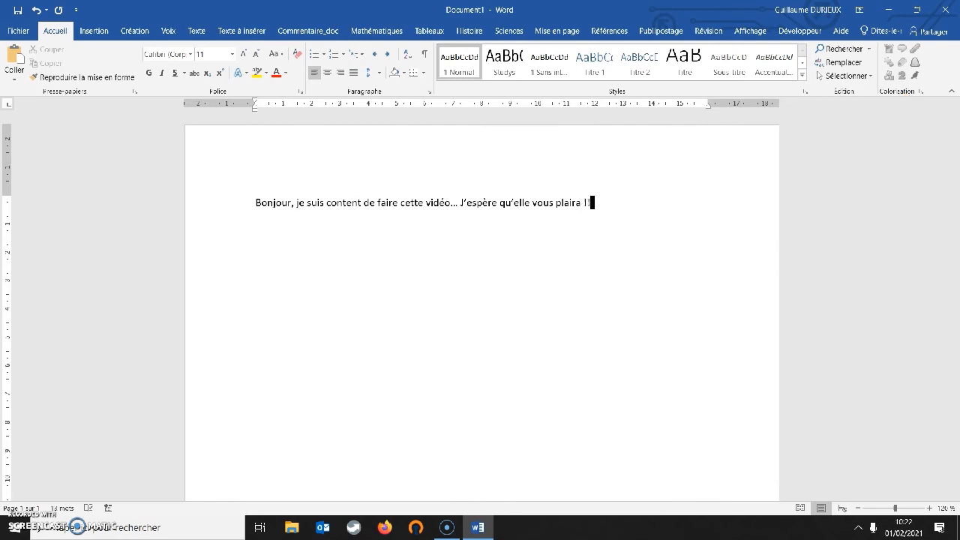
# Select the sentence from "je" onwards, examine the phoneme options in the Colorization settings pane and close it
pyautogui.doubleClick(279, 203)
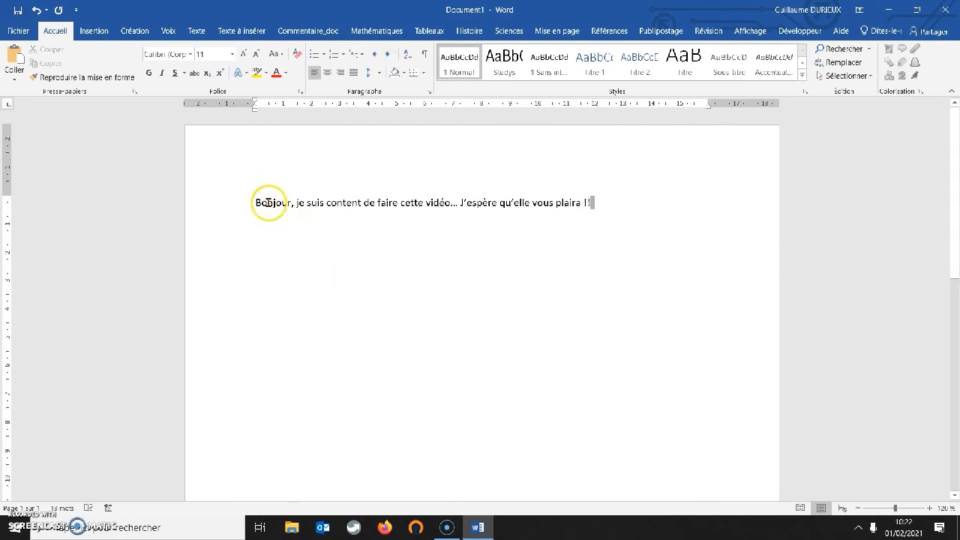
pyautogui.click(302, 209)
pyautogui.moveTo(302, 210); pyautogui.dragTo(862, 145)
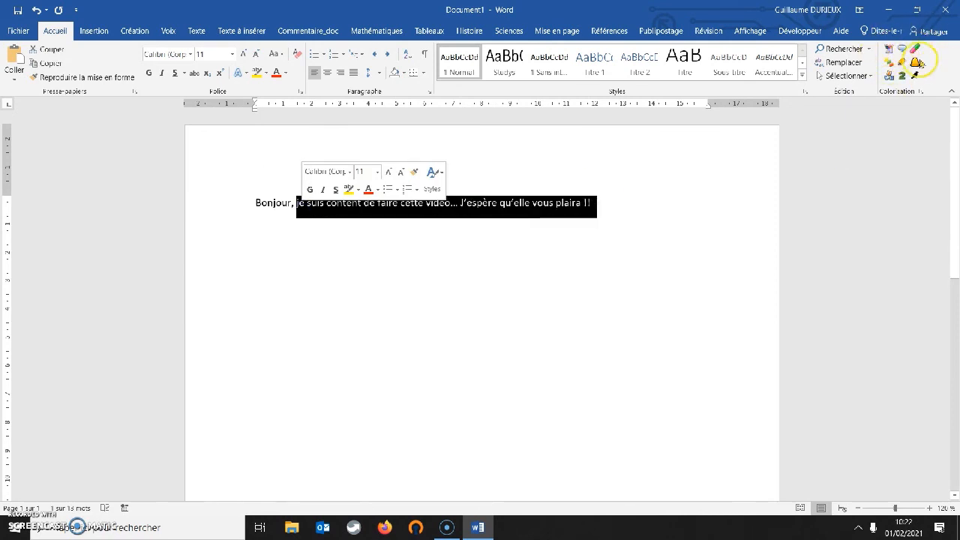
pyautogui.click(922, 93)
pyautogui.click(923, 93)
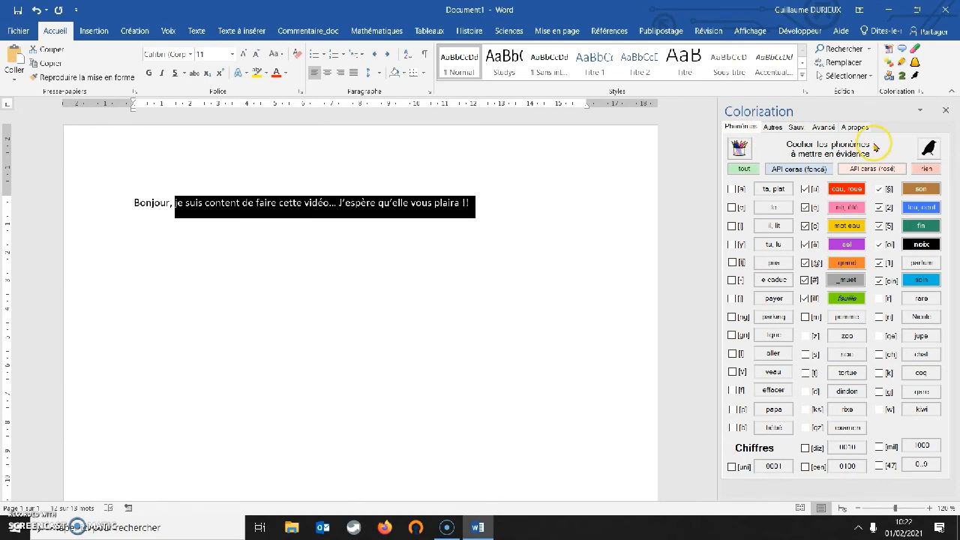
pyautogui.click(947, 111)
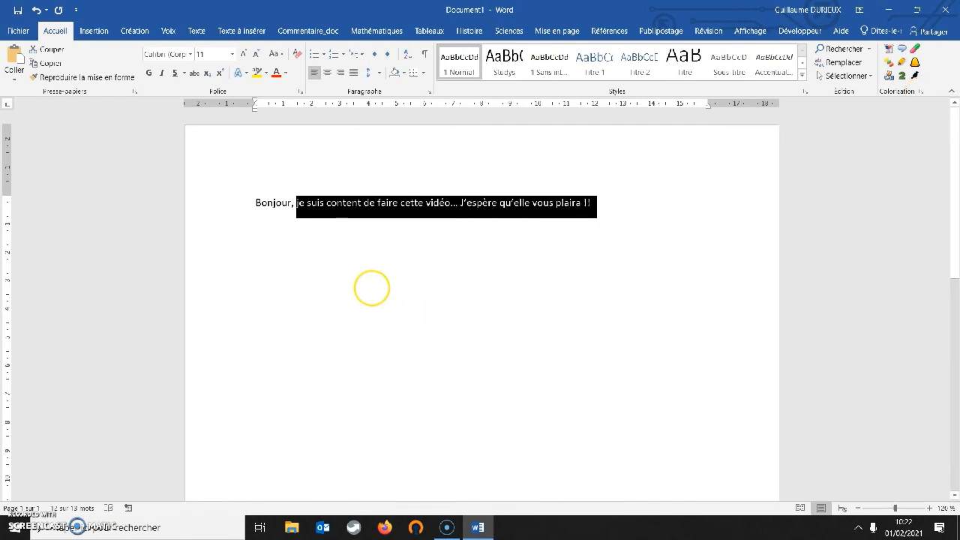
# Select the whole line of text and colour its phonemes with Colorization
pyautogui.click(371, 285)
pyautogui.moveTo(252, 204); pyautogui.dragTo(593, 196)
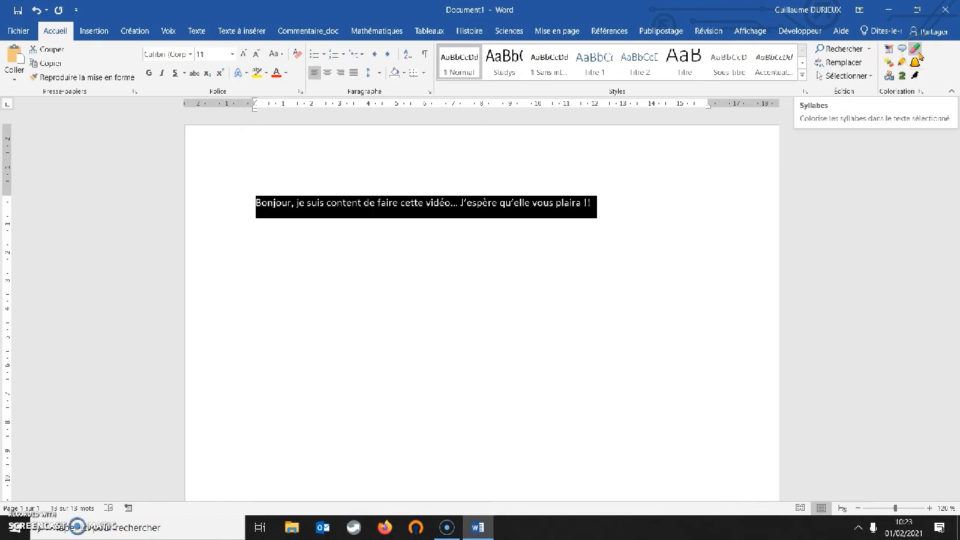
pyautogui.click(890, 66)
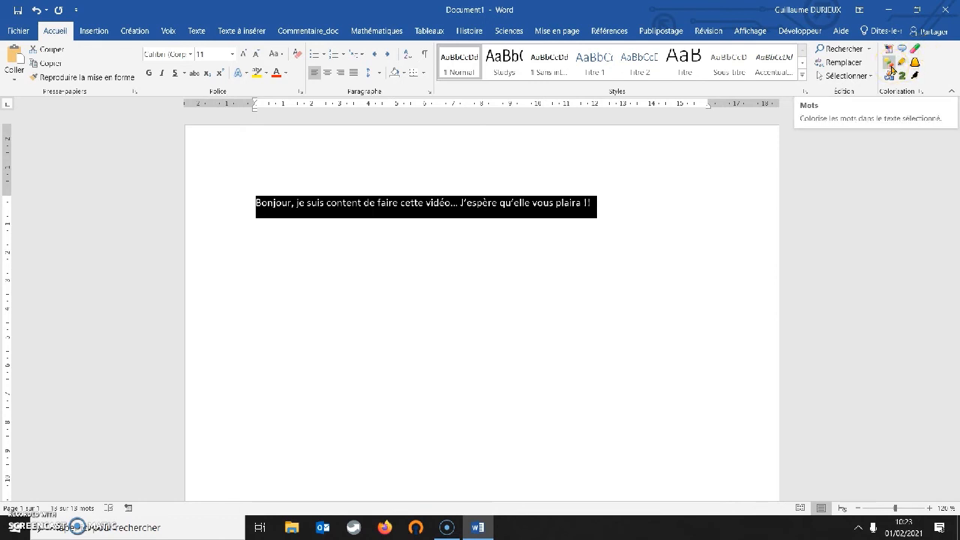
pyautogui.click(903, 68)
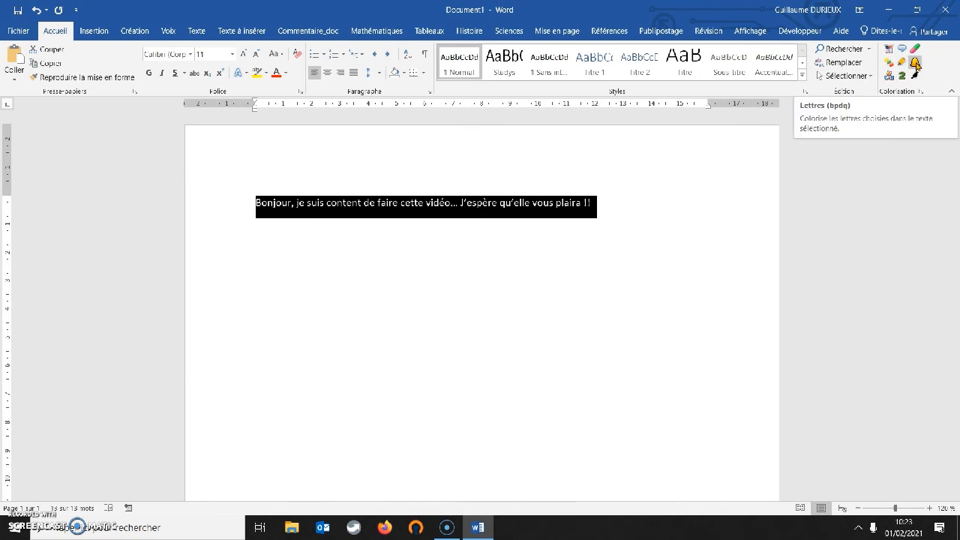
pyautogui.click(889, 79)
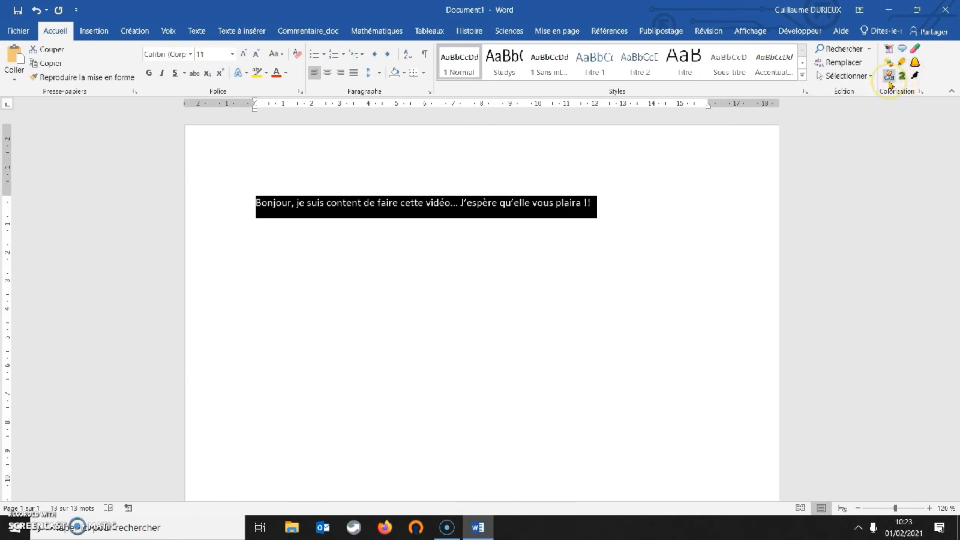
pyautogui.click(902, 76)
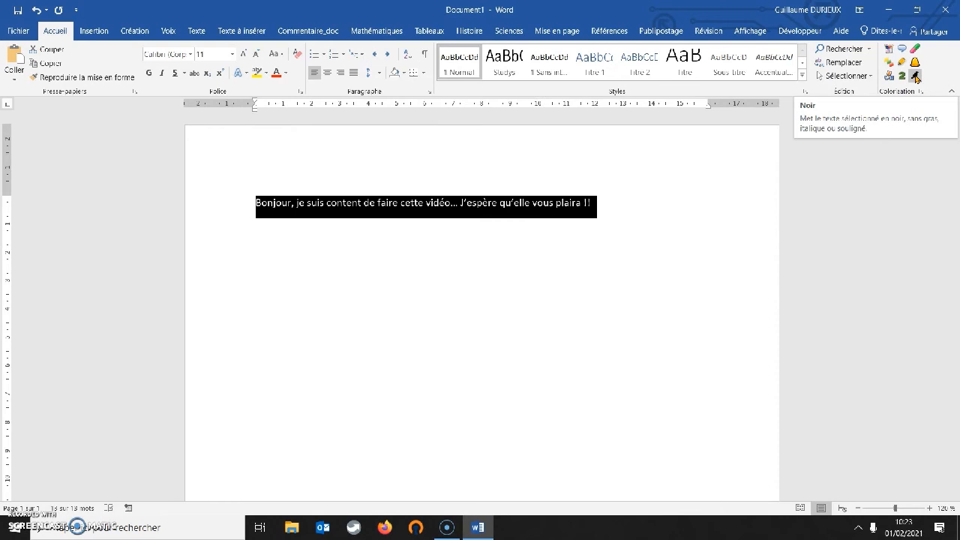
pyautogui.click(888, 49)
pyautogui.click(505, 263)
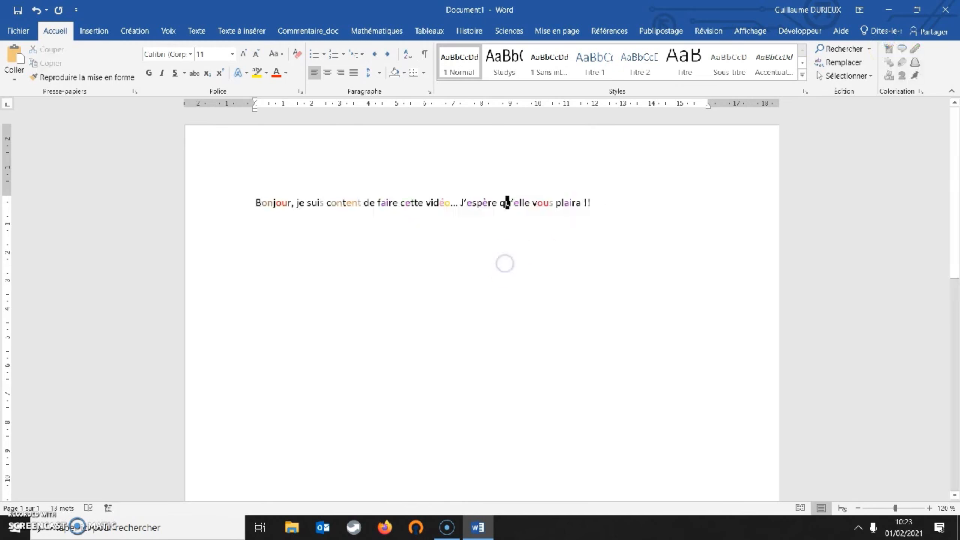
# Select the whole sentence and mark its silent letters in grey with Colorization
pyautogui.click(930, 509)
pyautogui.click(929, 509)
pyautogui.click(929, 509)
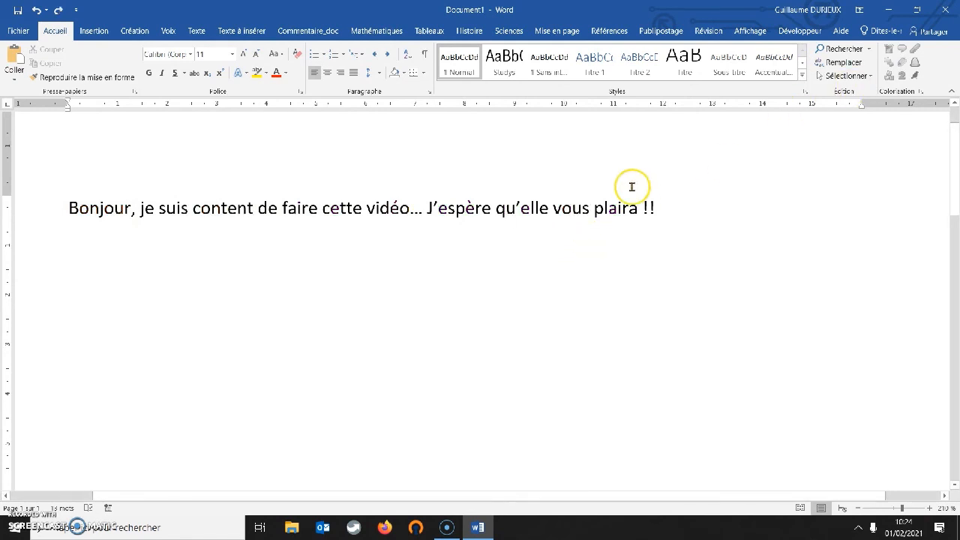
pyautogui.doubleClick(605, 210)
pyautogui.click(606, 210)
pyautogui.moveTo(656, 210); pyautogui.dragTo(68, 210)
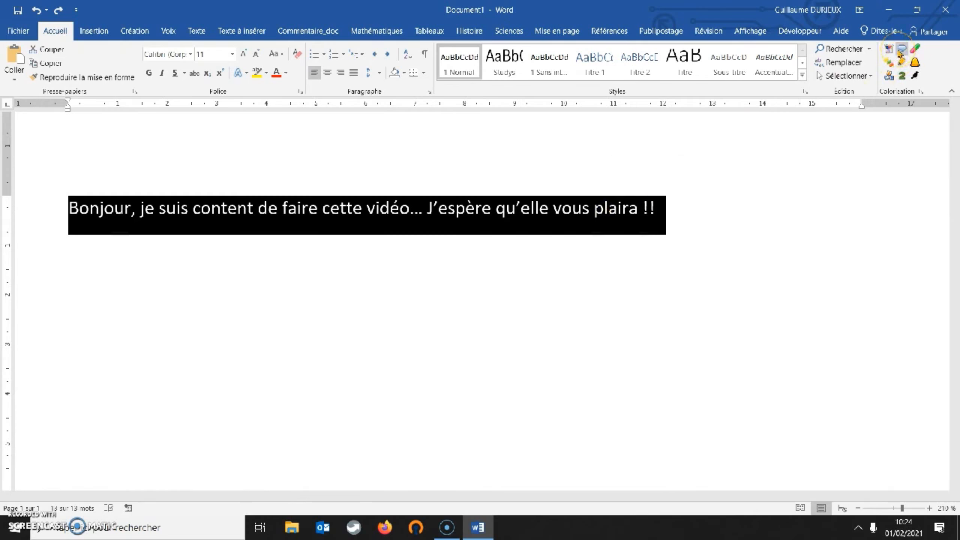
pyautogui.click(900, 49)
pyautogui.click(736, 286)
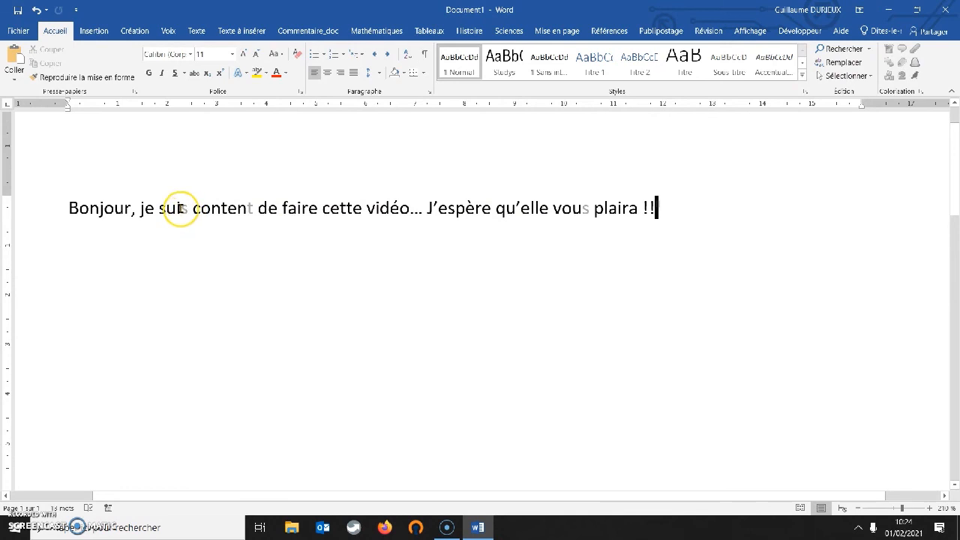
# Colour the sentence's syllables alternately with Colorization and undo the colouring
pyautogui.tripleClick(180, 209)
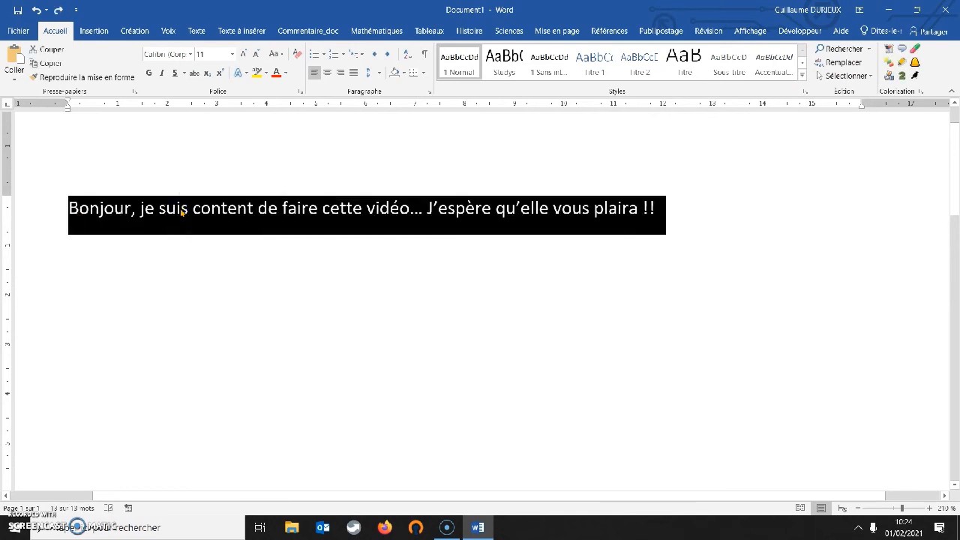
pyautogui.click(914, 51)
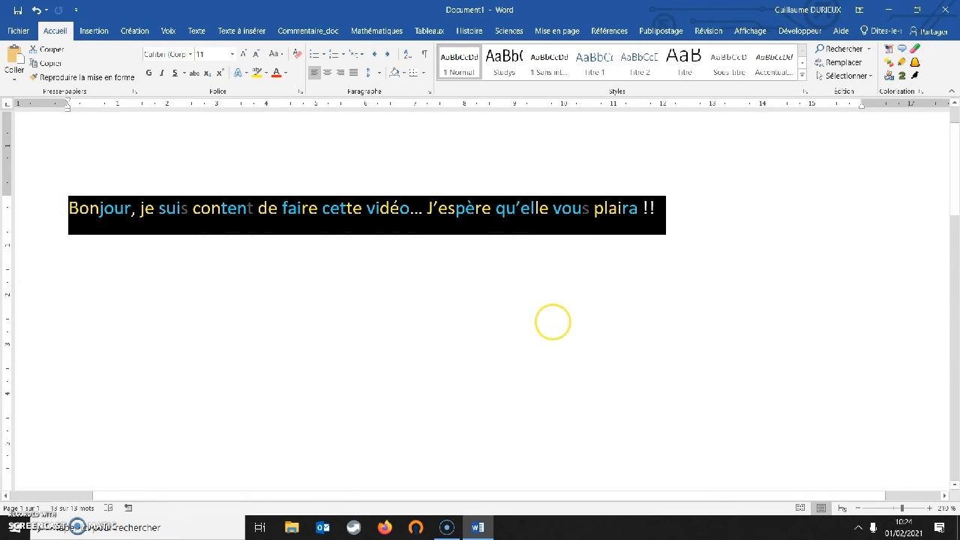
pyautogui.click(505, 327)
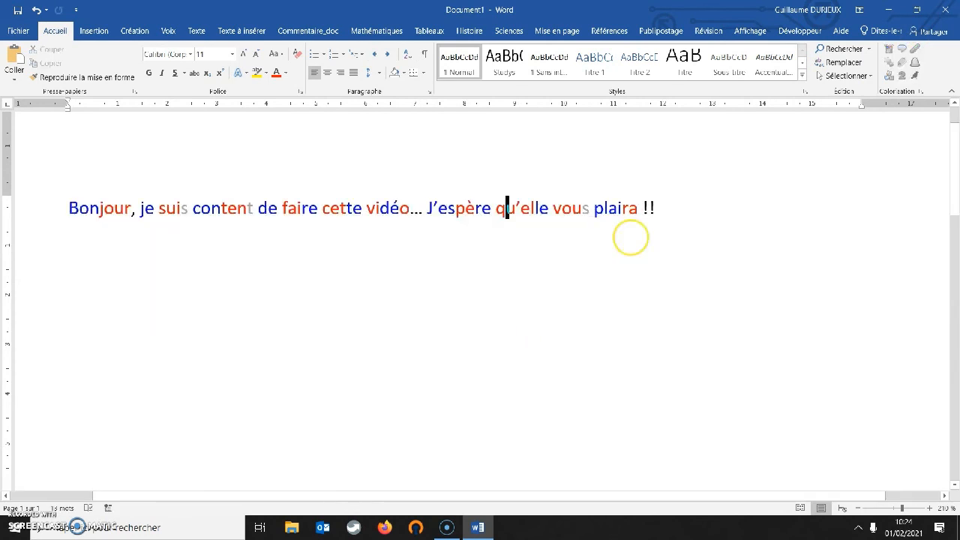
pyautogui.tripleClick(574, 209)
pyautogui.hotkey('ctrl', 'c')
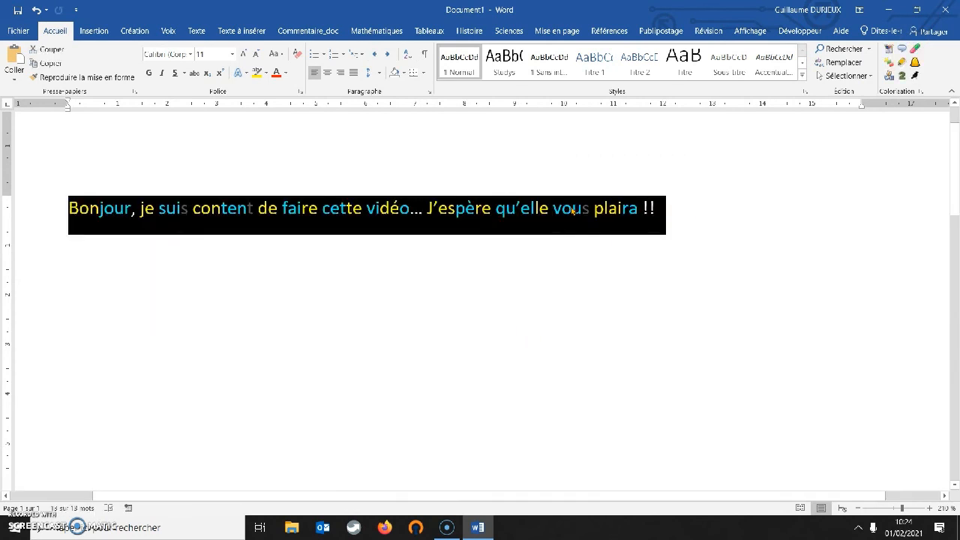
pyautogui.hotkey('ctrl', 'z')
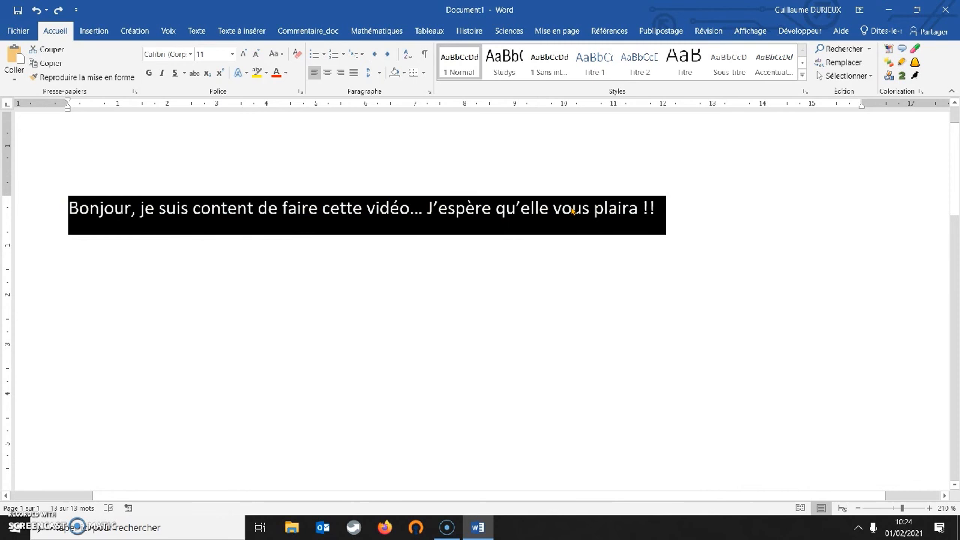
# Paste a copy of the sentence on a new line below it, and copy the first line again
pyautogui.click(692, 208)
pyautogui.press('Return')
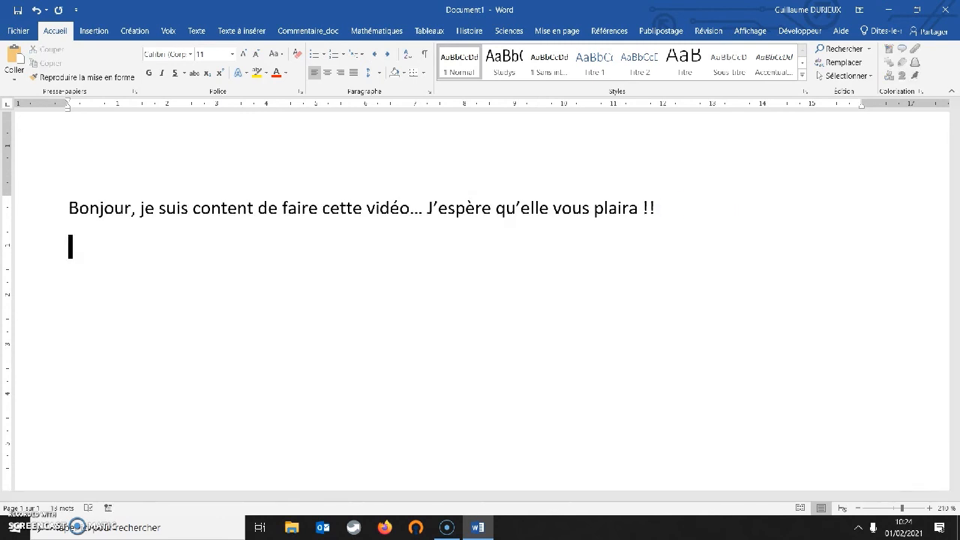
pyautogui.hotkey('ctrl', 'v')
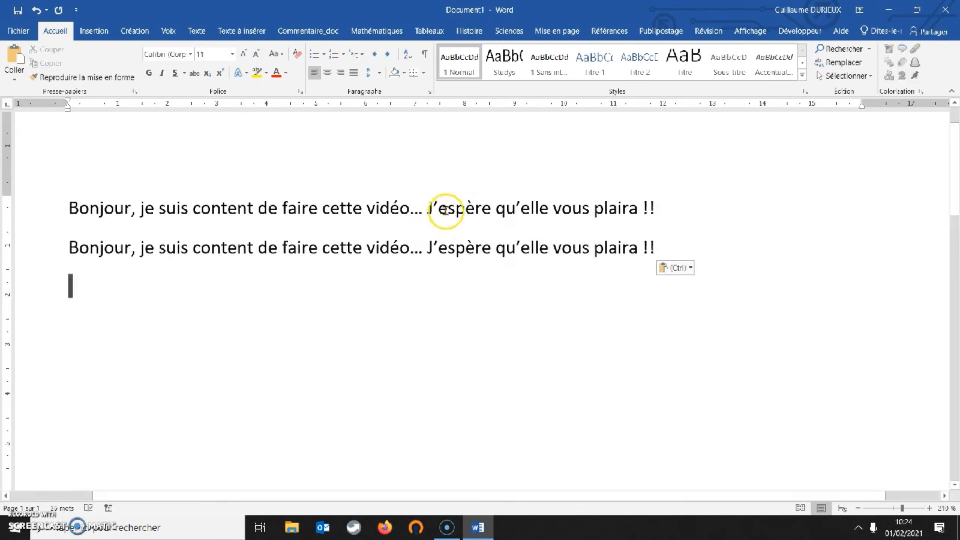
pyautogui.doubleClick(446, 213)
pyautogui.click(446, 212)
pyautogui.hotkey('ctrl', 'c')
# Try the word colouring on both lines of text, and colour them alternately by line instead
pyautogui.click(562, 247)
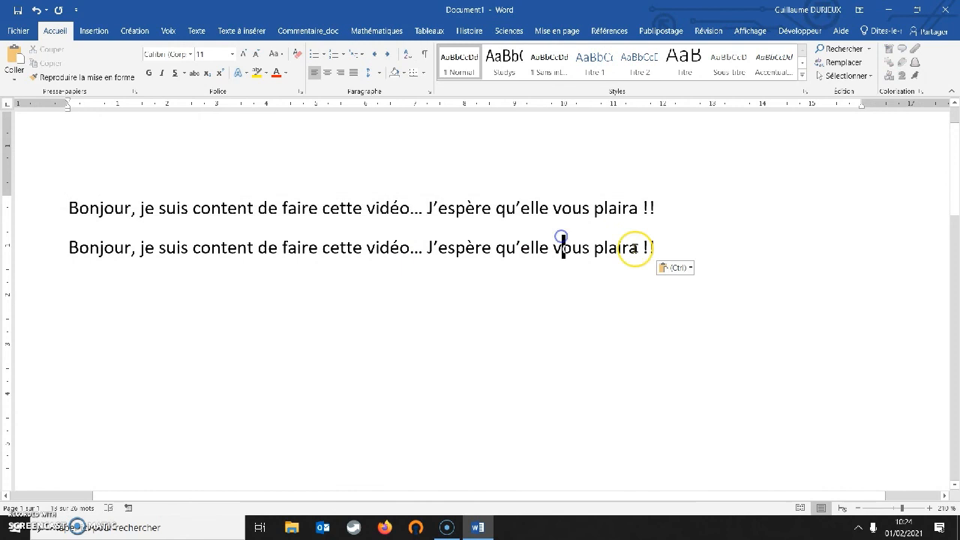
pyautogui.moveTo(665, 253); pyautogui.dragTo(64, 208)
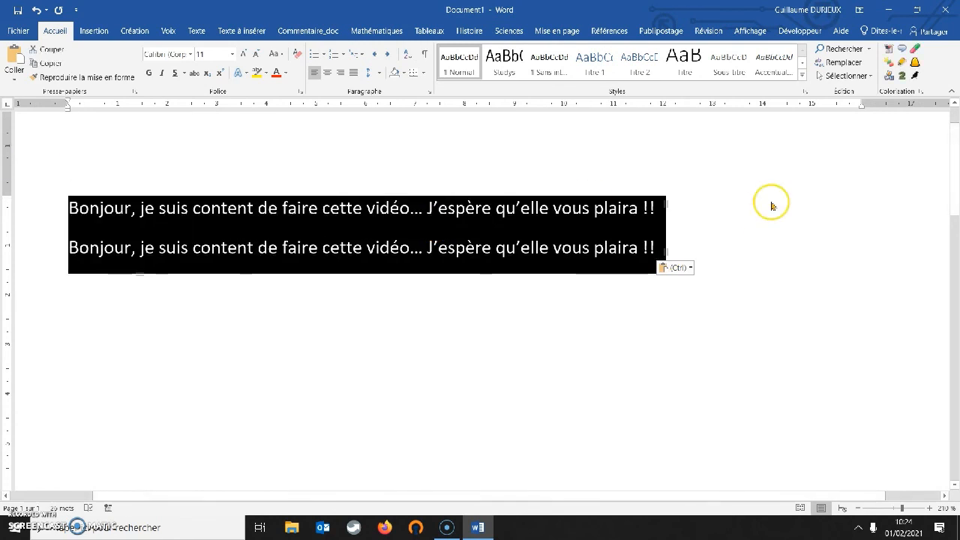
pyautogui.click(890, 64)
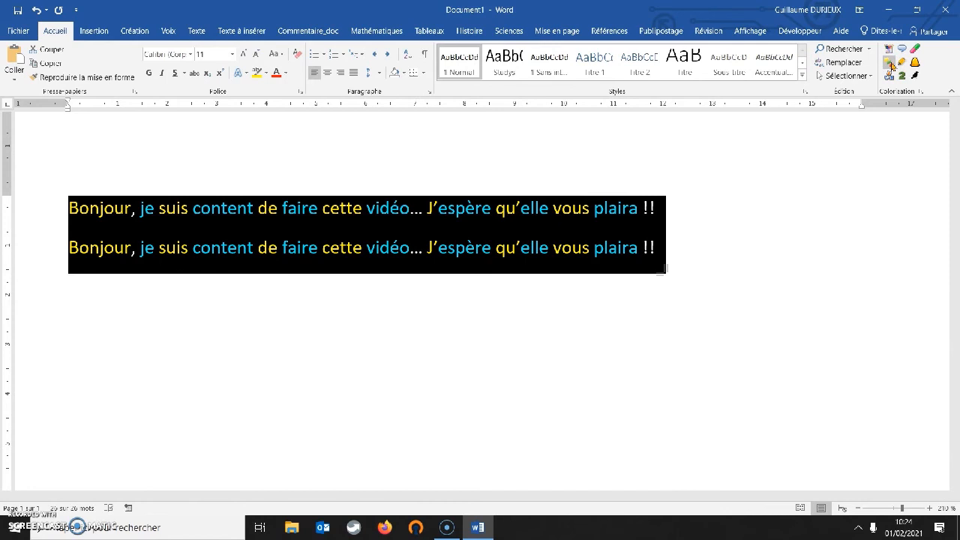
pyautogui.click(890, 66)
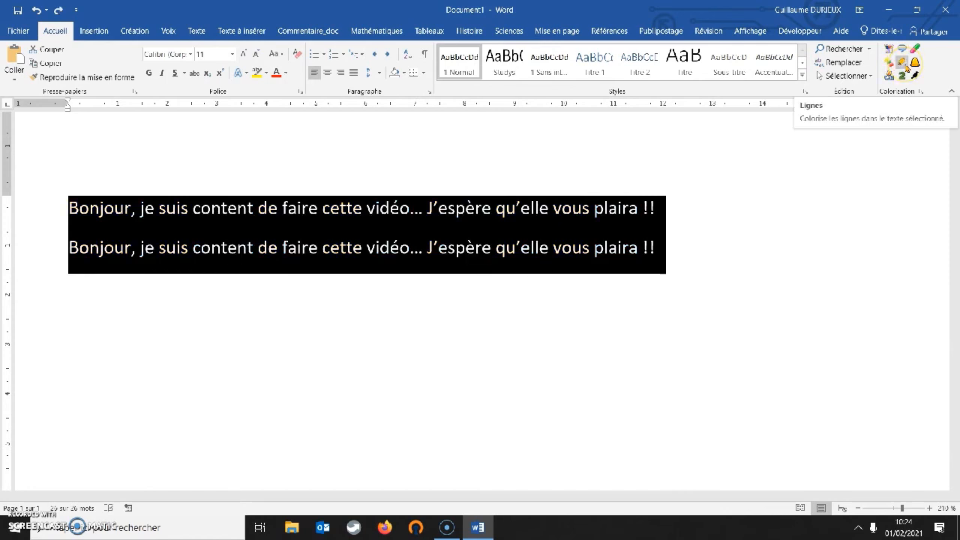
pyautogui.click(903, 63)
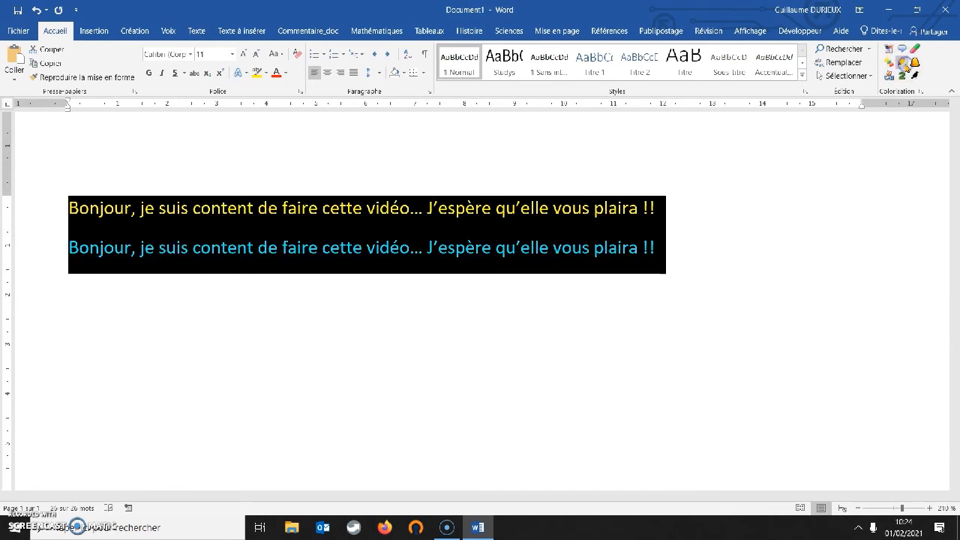
pyautogui.click(688, 268)
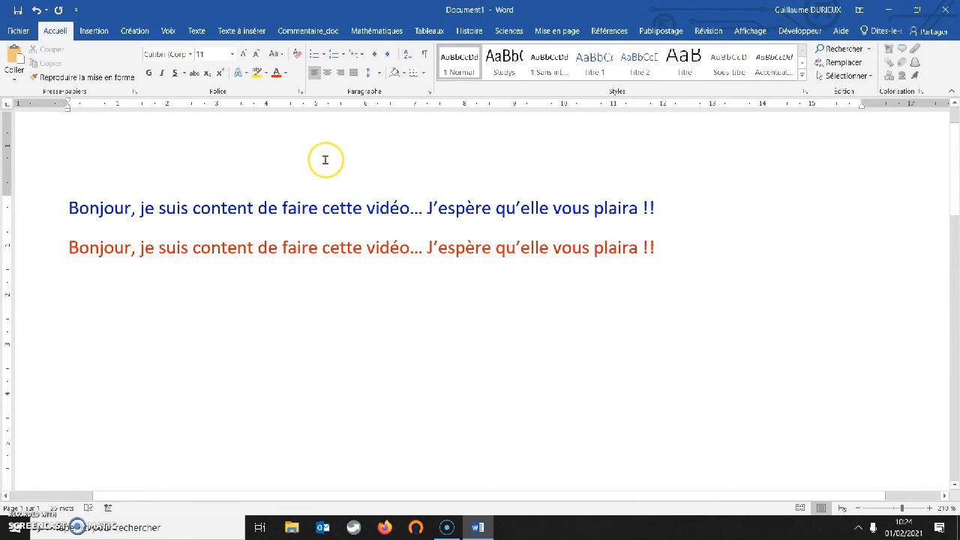
# Paste two more copies of the sentence below the others and colour all four lines alternately by line
pyautogui.press('Return')
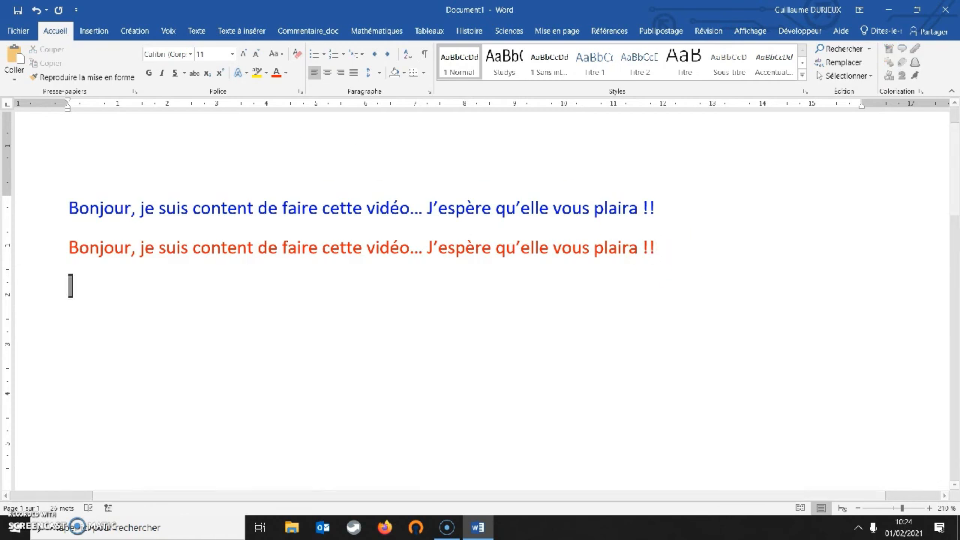
pyautogui.hotkey('ctrl', 'v')
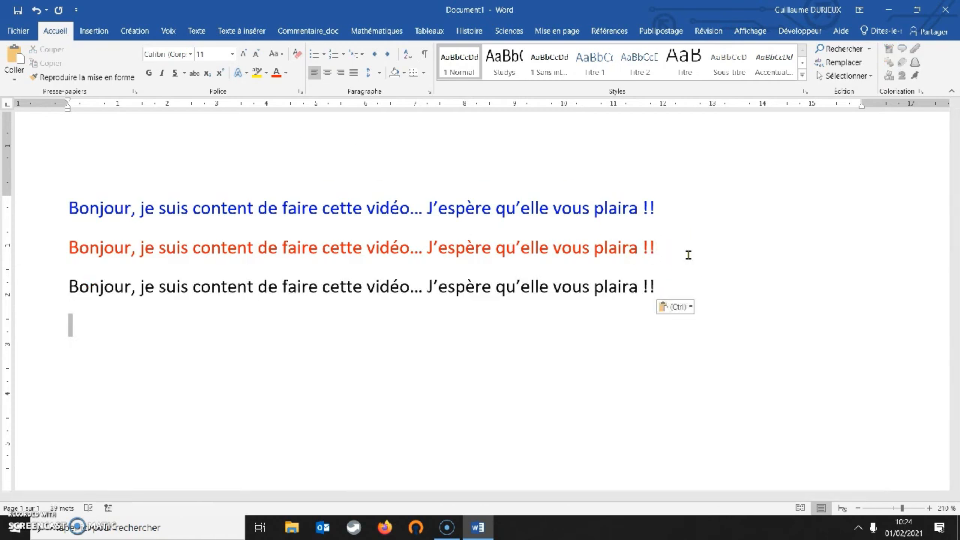
pyautogui.hotkey('ctrl', 'v')
pyautogui.moveTo(671, 326); pyautogui.dragTo(9, 155)
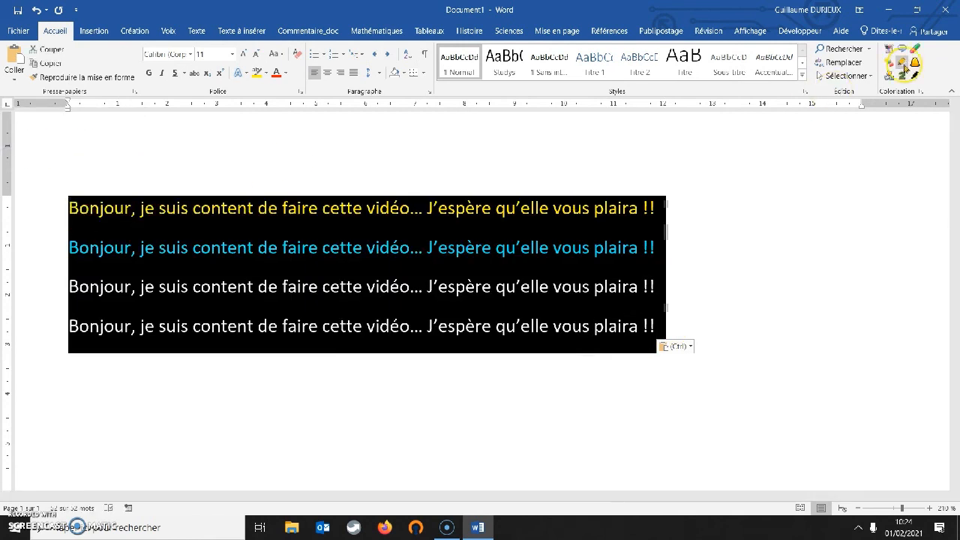
pyautogui.click(902, 62)
pyautogui.click(857, 242)
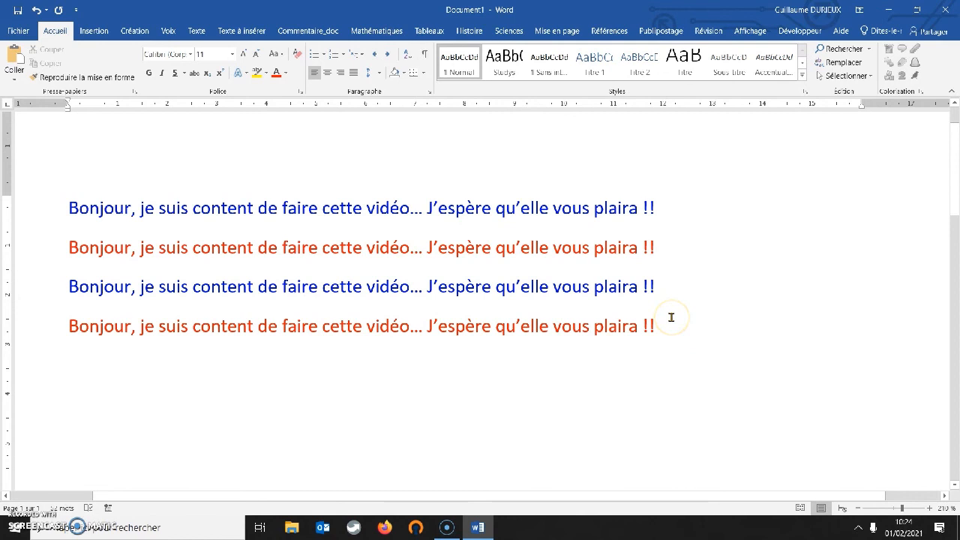
# Select all four lines and examine the letter, syllable, saving, advanced and about sections of the Colorization settings, returning to the phonemes
pyautogui.moveTo(670, 319); pyautogui.dragTo(67, 208)
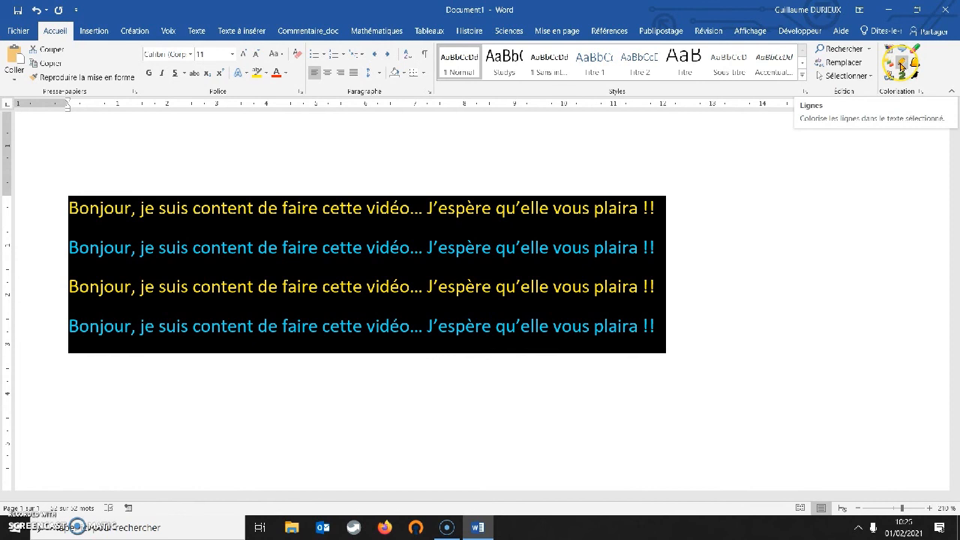
pyautogui.click(915, 63)
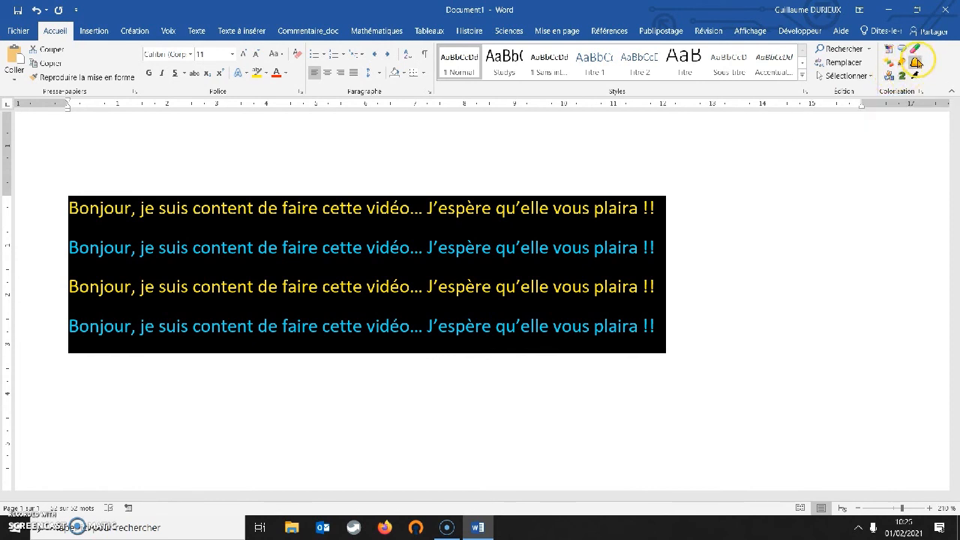
pyautogui.click(916, 77)
pyautogui.click(921, 93)
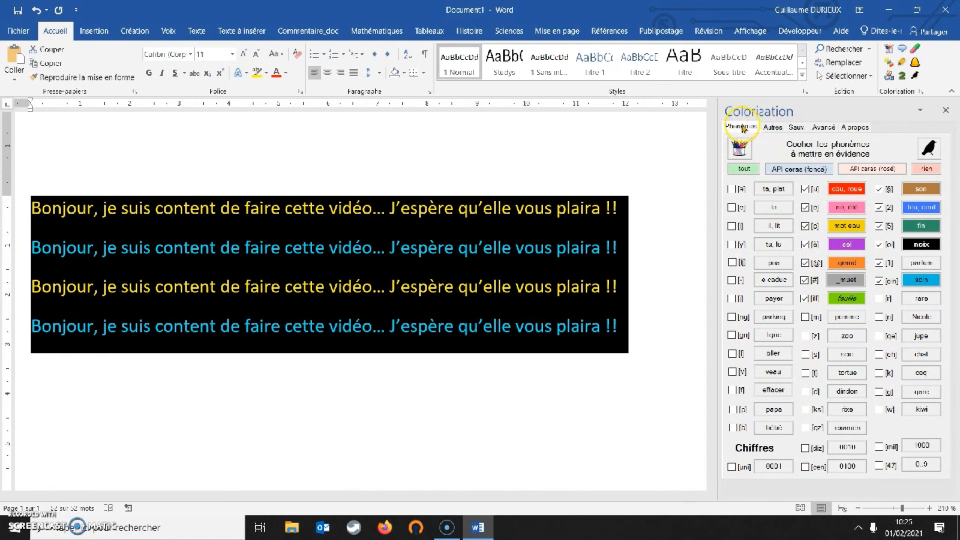
pyautogui.click(771, 127)
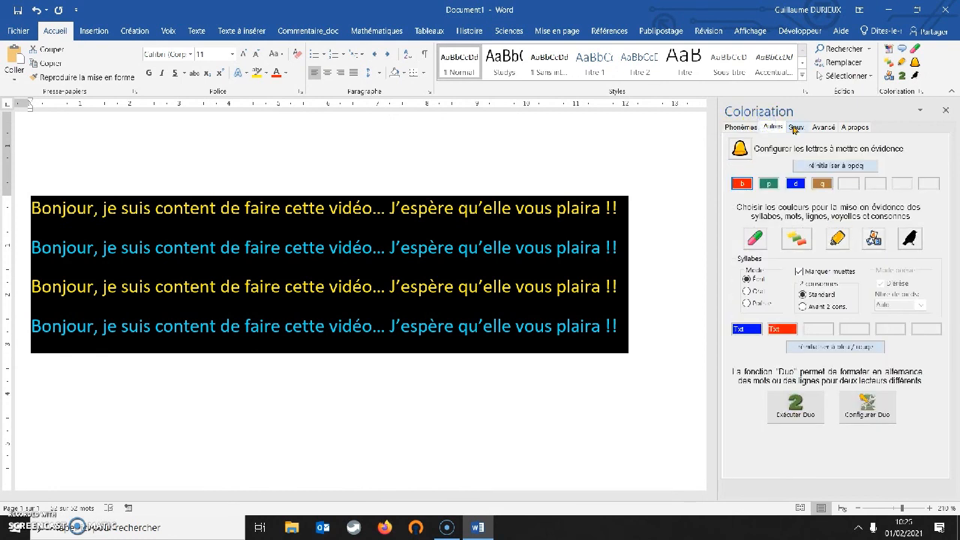
pyautogui.click(795, 127)
pyautogui.click(823, 128)
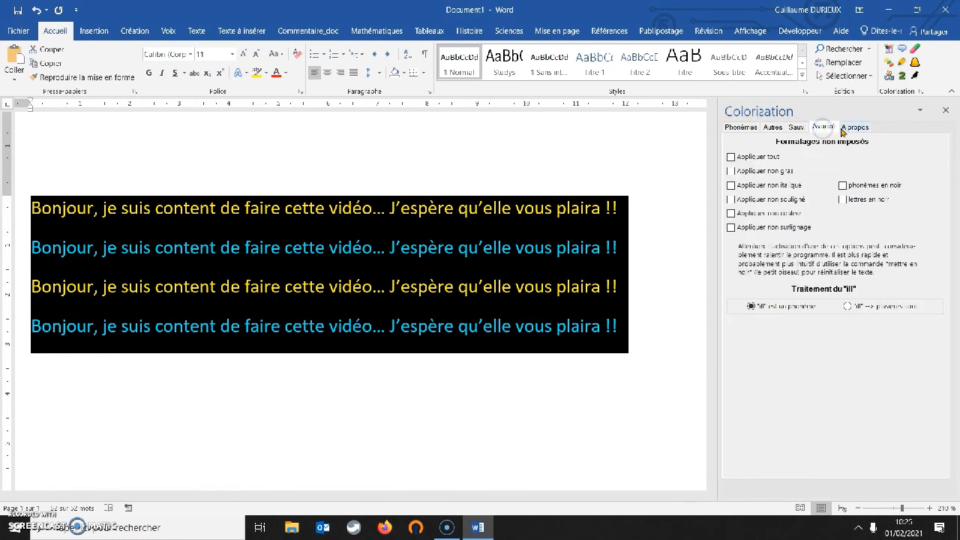
pyautogui.click(852, 128)
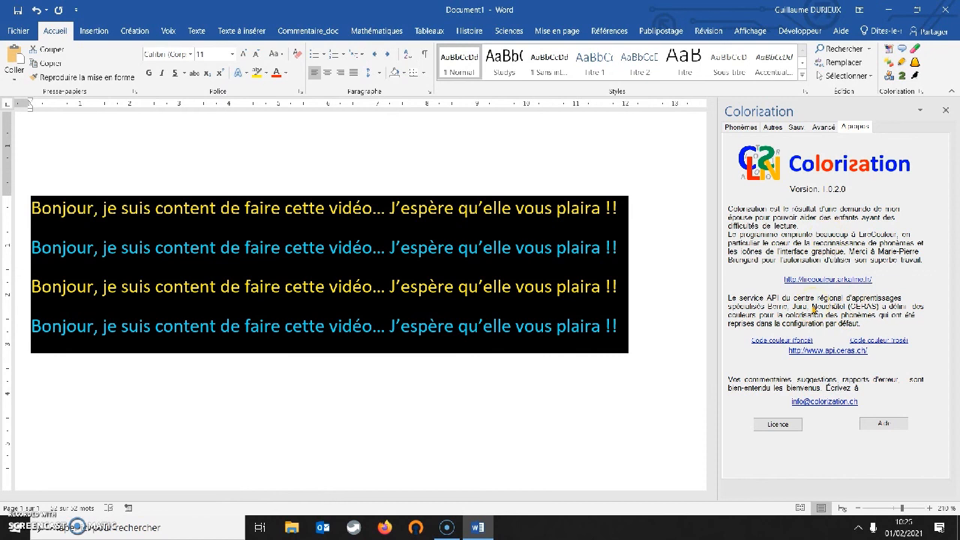
pyautogui.click(741, 129)
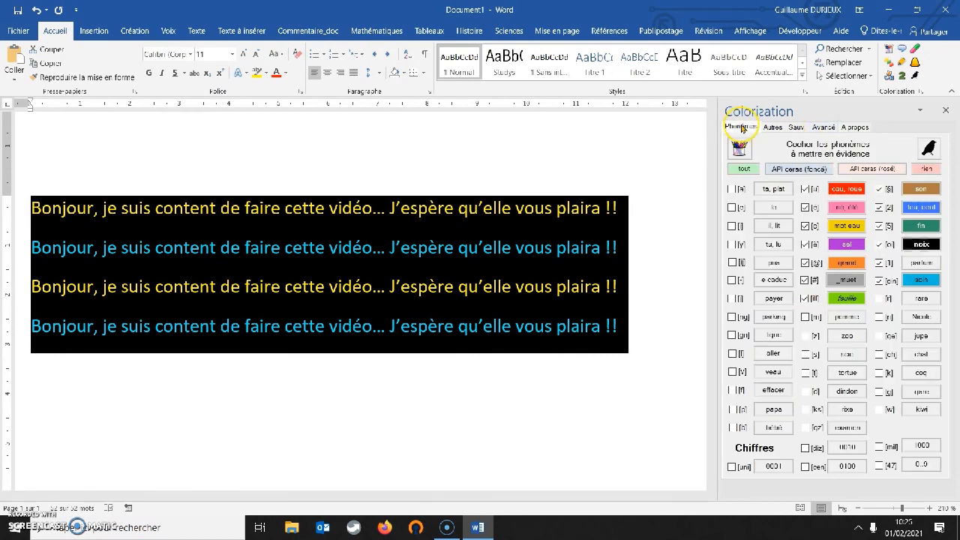
# Enable highlighting of the [a] phoneme (ta, plat) in the Colorization settings
pyautogui.click(732, 189)
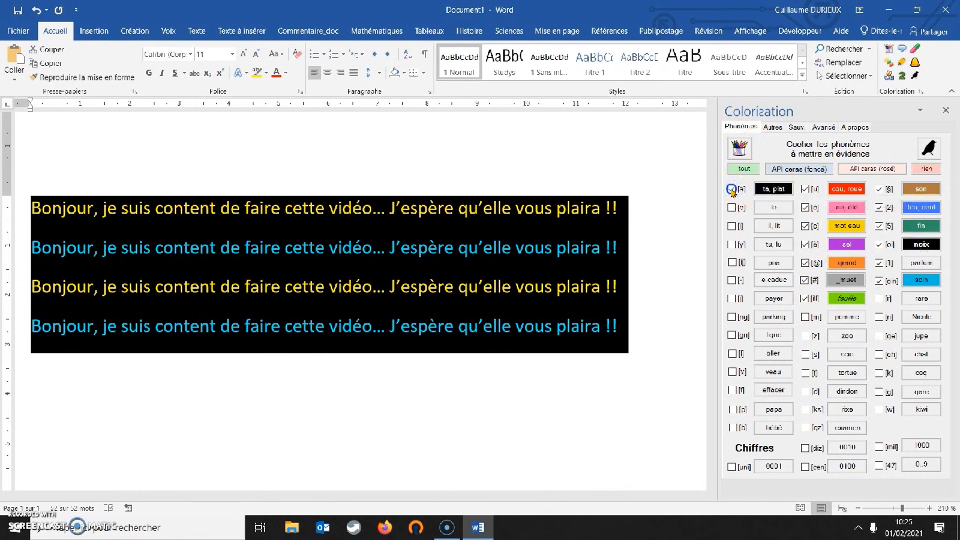
pyautogui.click(732, 189)
pyautogui.click(732, 189)
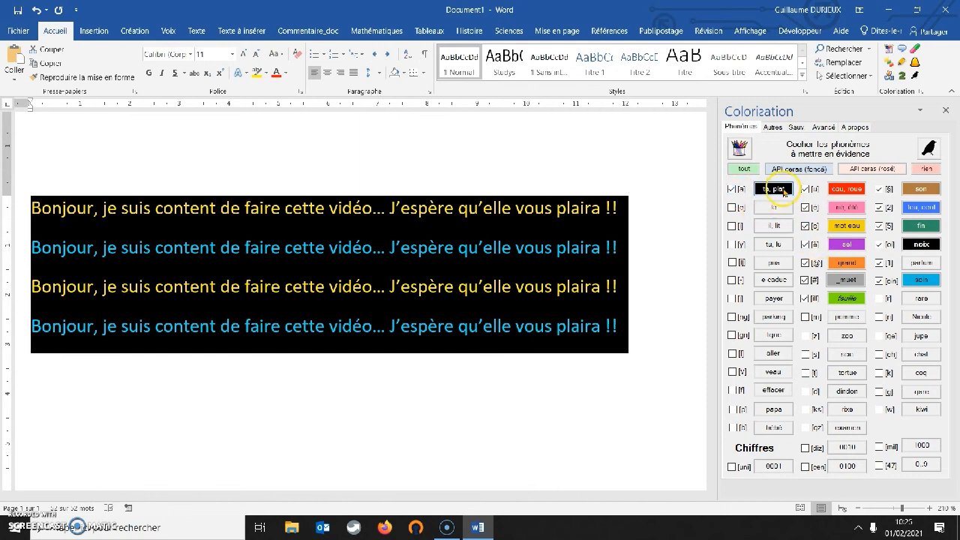
pyautogui.click(760, 193)
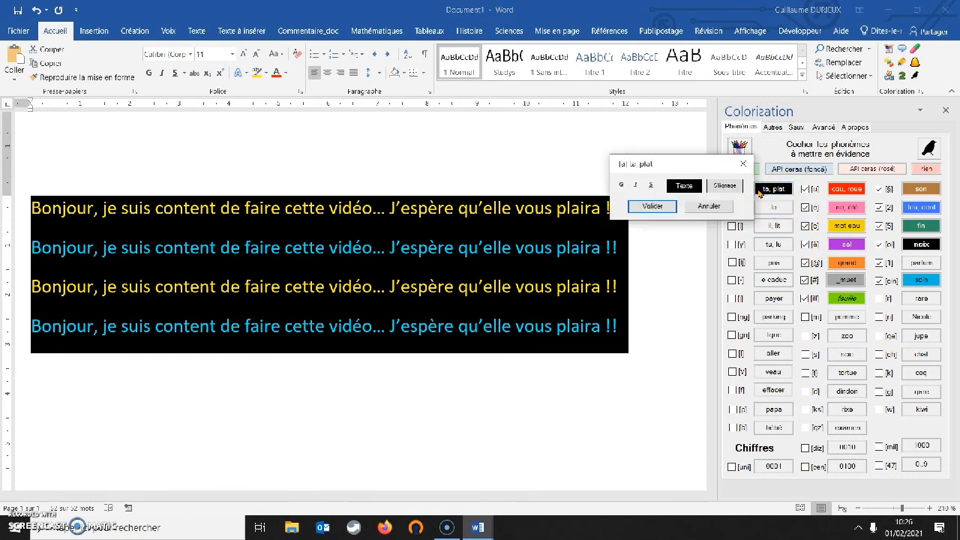
pyautogui.click(743, 163)
pyautogui.click(732, 189)
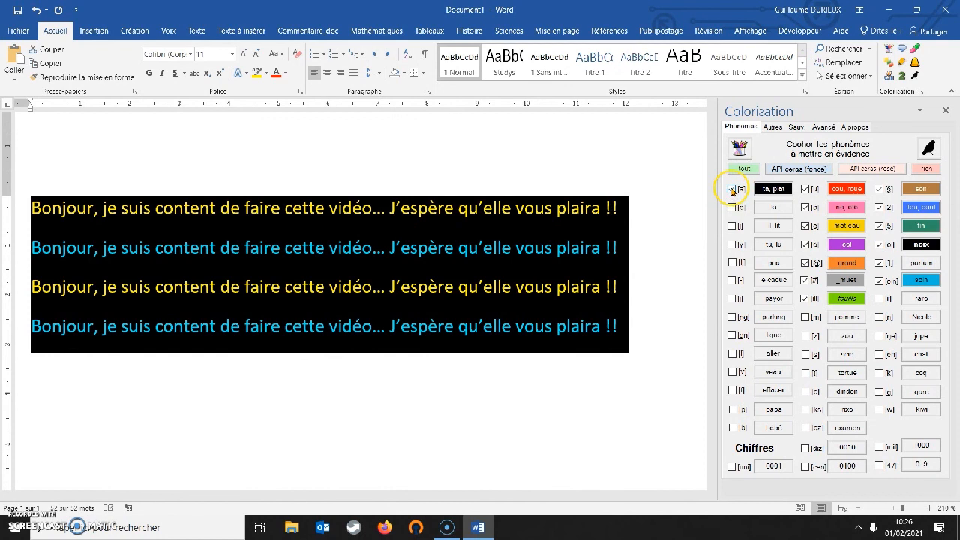
pyautogui.click(732, 189)
# Set the [a] phoneme (ta, plat) formatting to bold with orange text
pyautogui.click(760, 192)
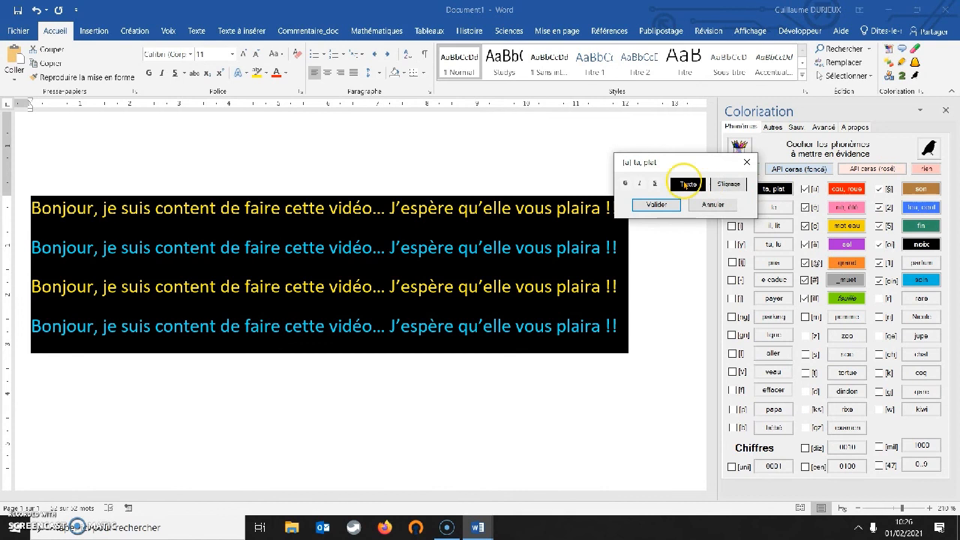
pyautogui.click(628, 186)
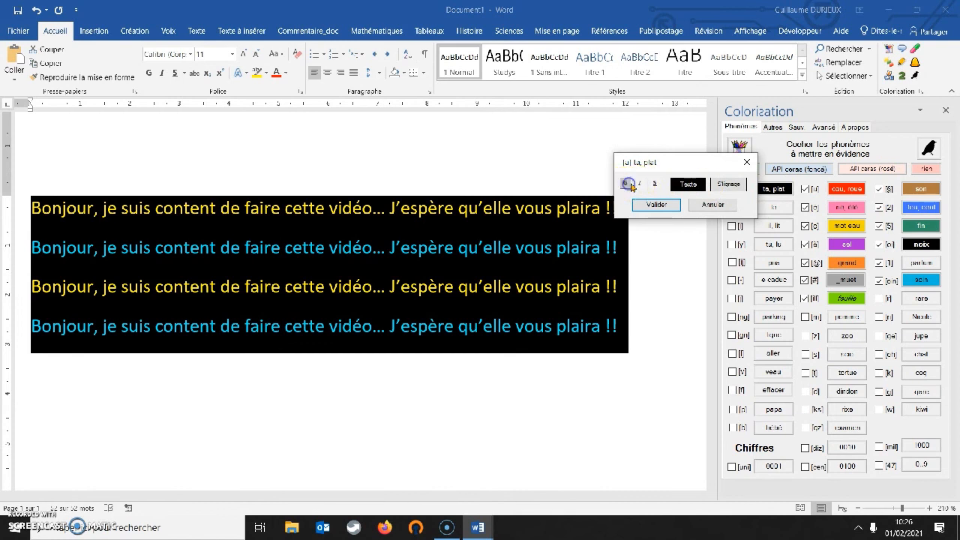
pyautogui.click(684, 186)
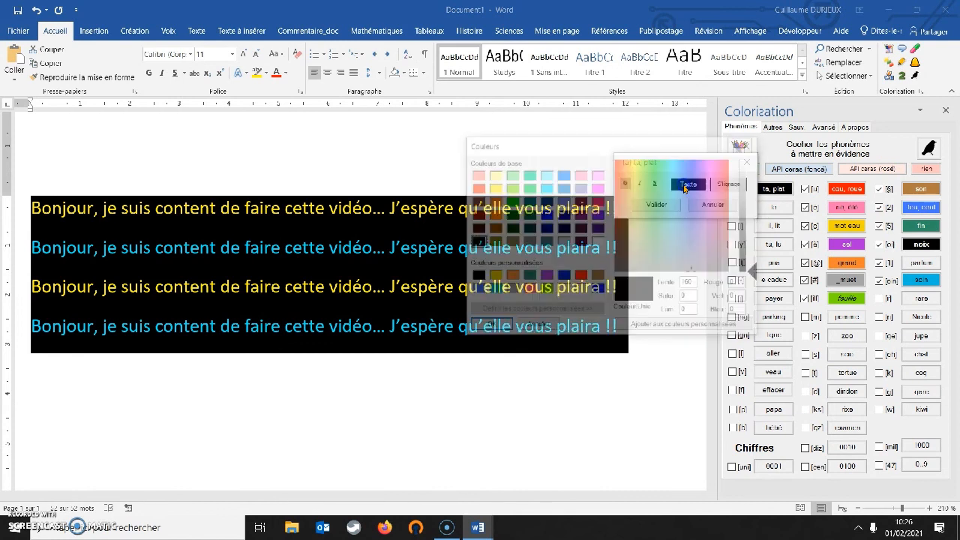
pyautogui.click(492, 215)
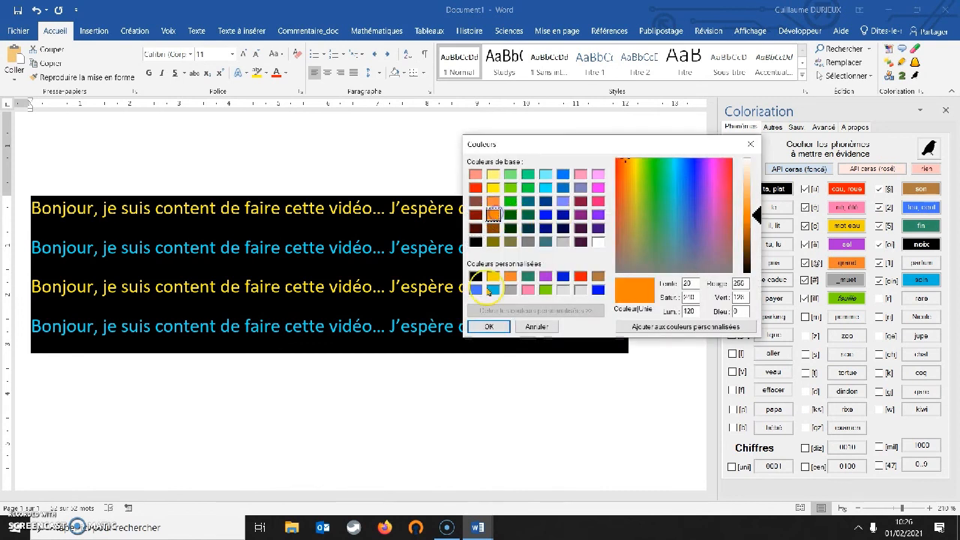
pyautogui.click(489, 326)
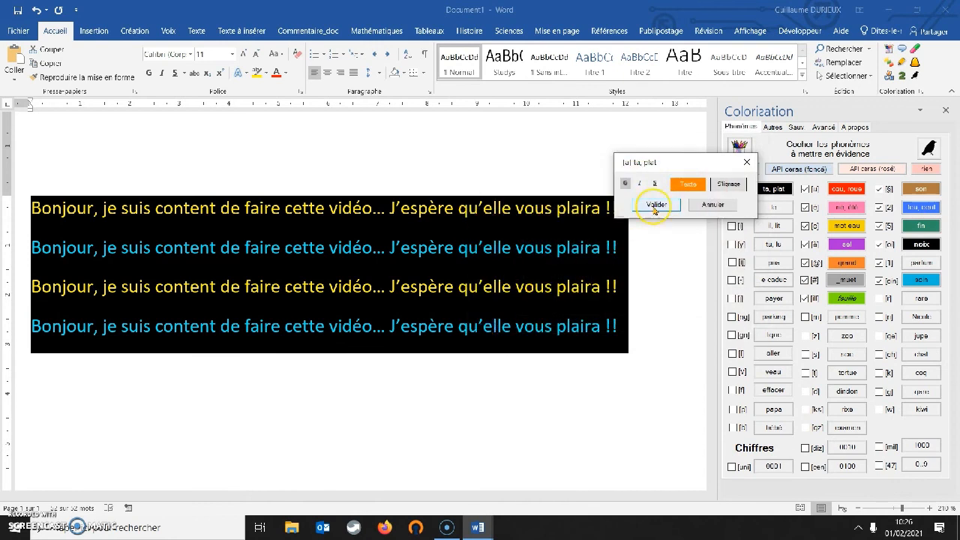
# Try a red highlight for the [a] phoneme, replace it with grey, and validate the phoneme's formatting
pyautogui.click(733, 187)
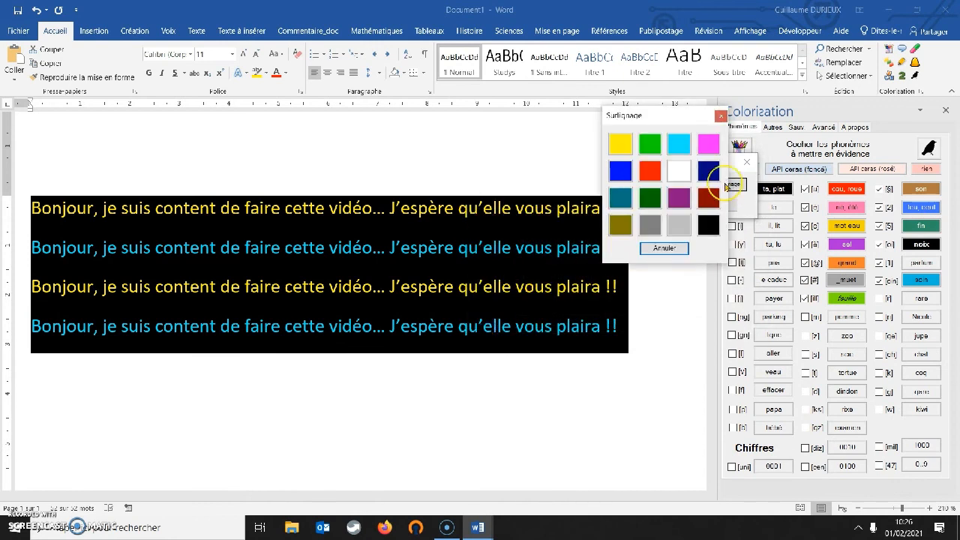
pyautogui.click(651, 173)
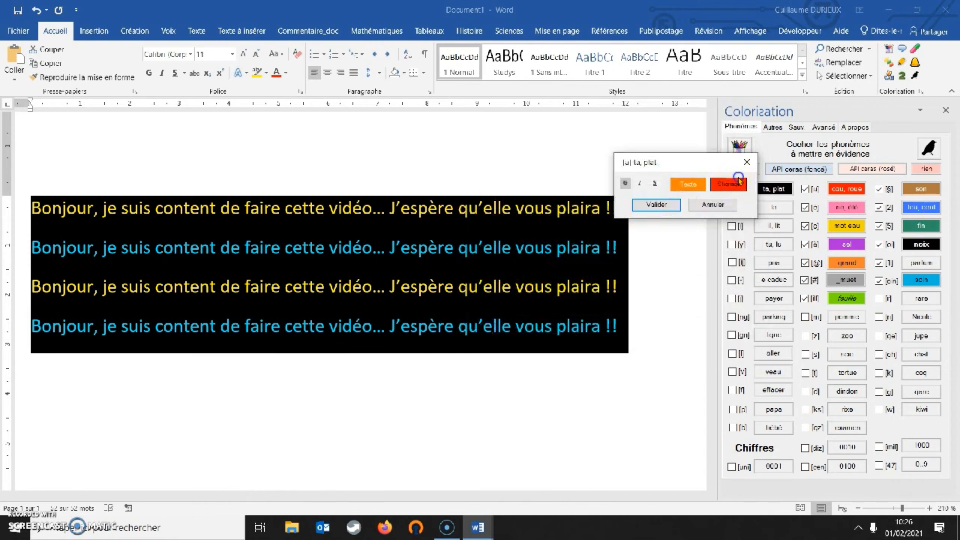
pyautogui.click(733, 183)
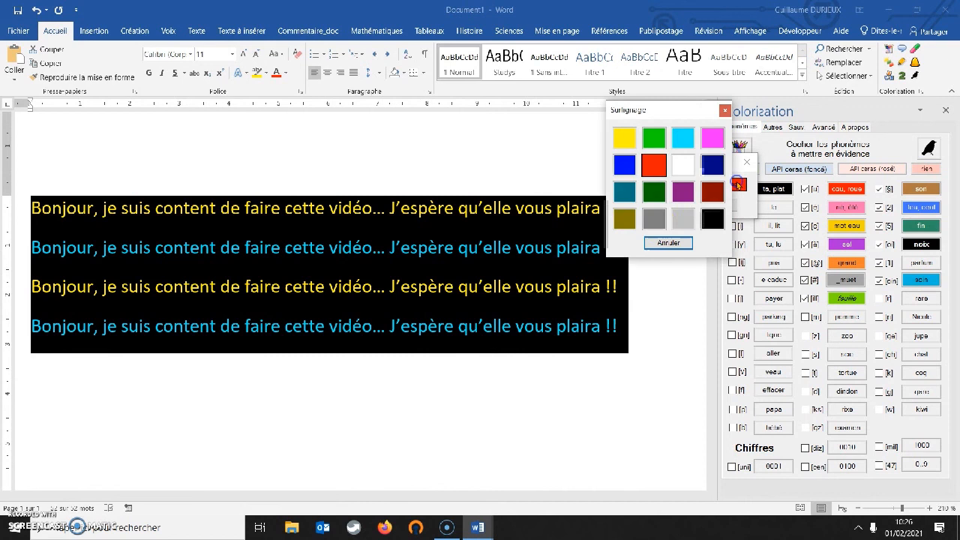
pyautogui.click(656, 224)
pyautogui.click(663, 205)
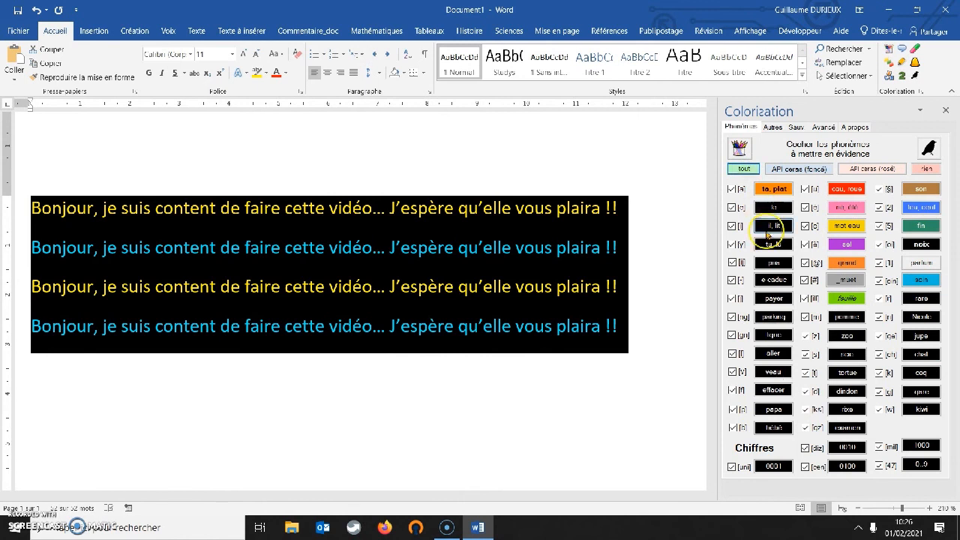
# Enable all the phonemes and turn the four selected lines back to black text
pyautogui.click(750, 170)
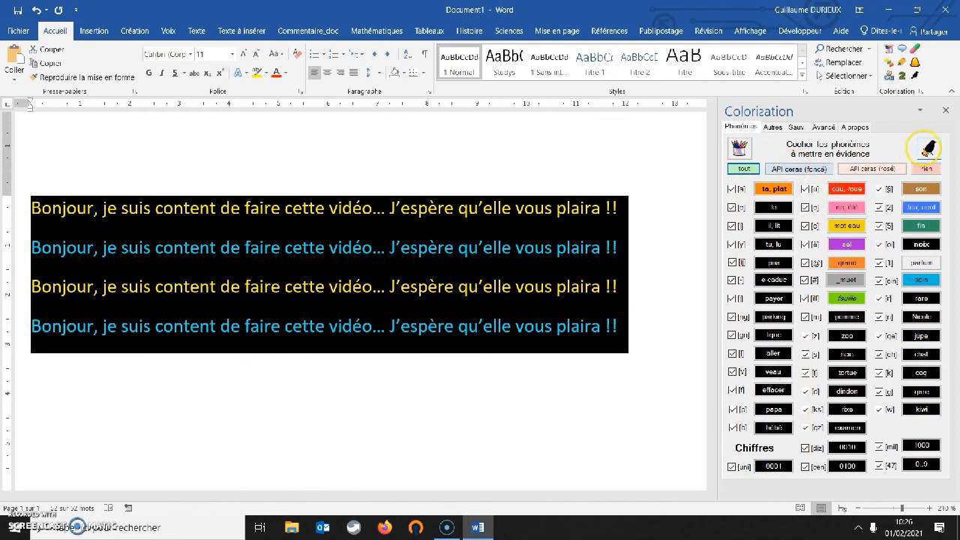
pyautogui.click(929, 150)
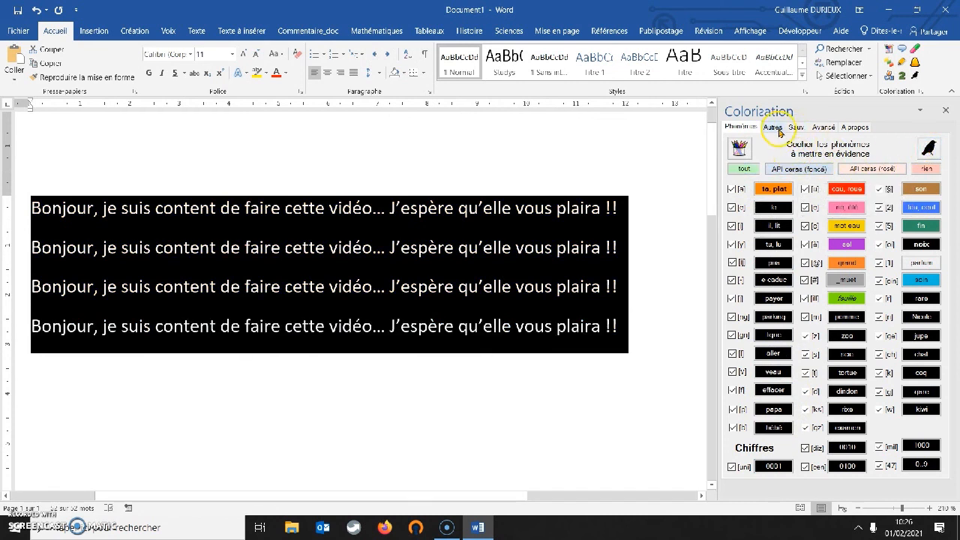
# Deselect all the phonemes in the Colorization settings
pyautogui.click(928, 168)
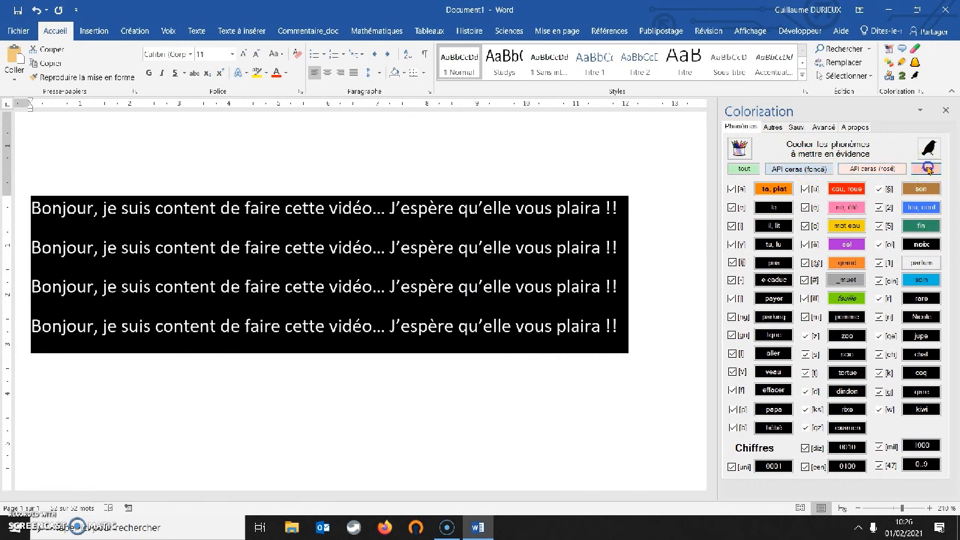
pyautogui.click(881, 168)
pyautogui.click(934, 167)
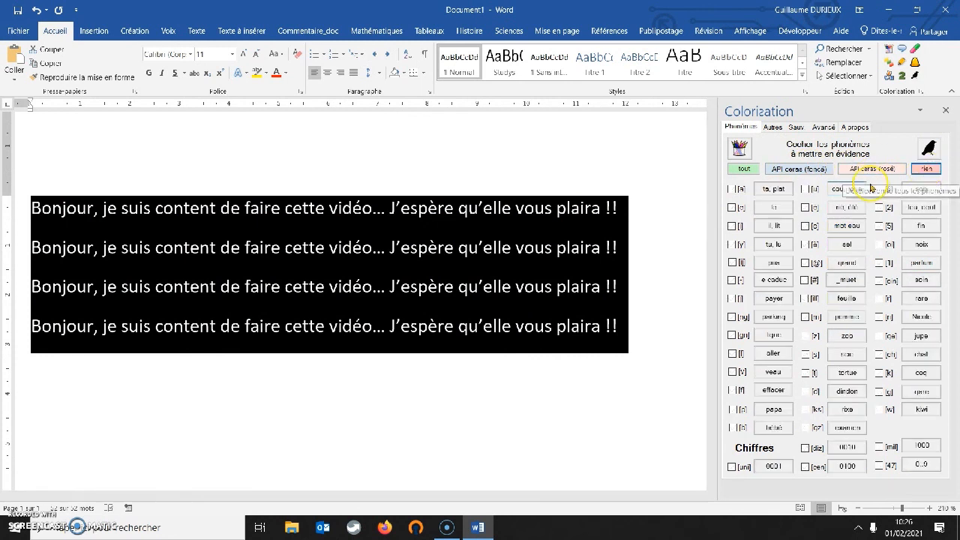
# Compare the API ceras (foncé) and API ceras (rosé) phoneme presets by applying them in turn, and clear the phoneme selection again
pyautogui.click(792, 173)
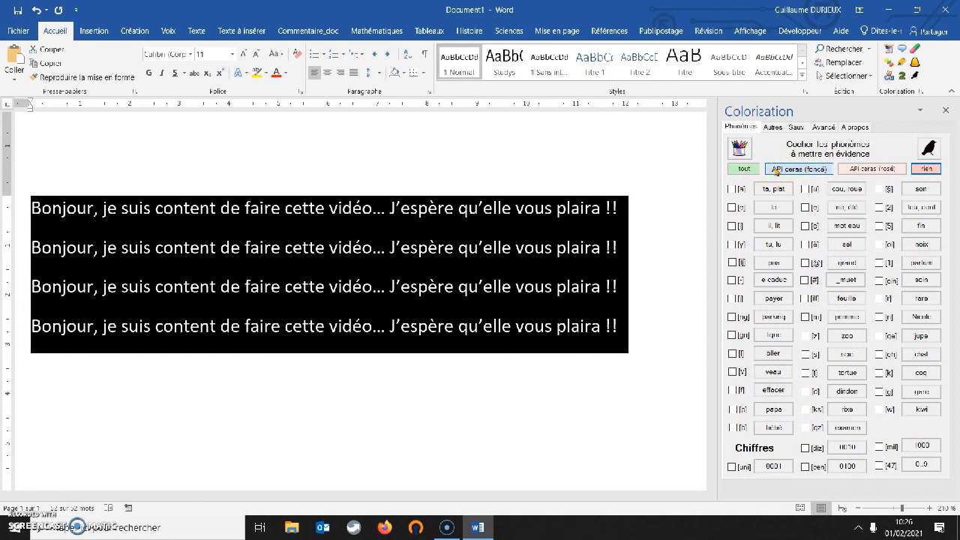
pyautogui.click(780, 172)
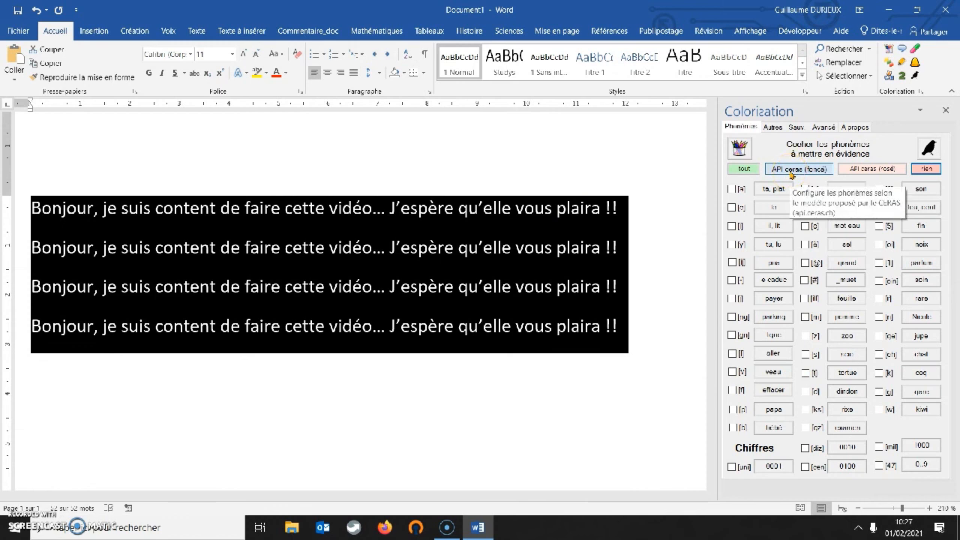
pyautogui.click(789, 171)
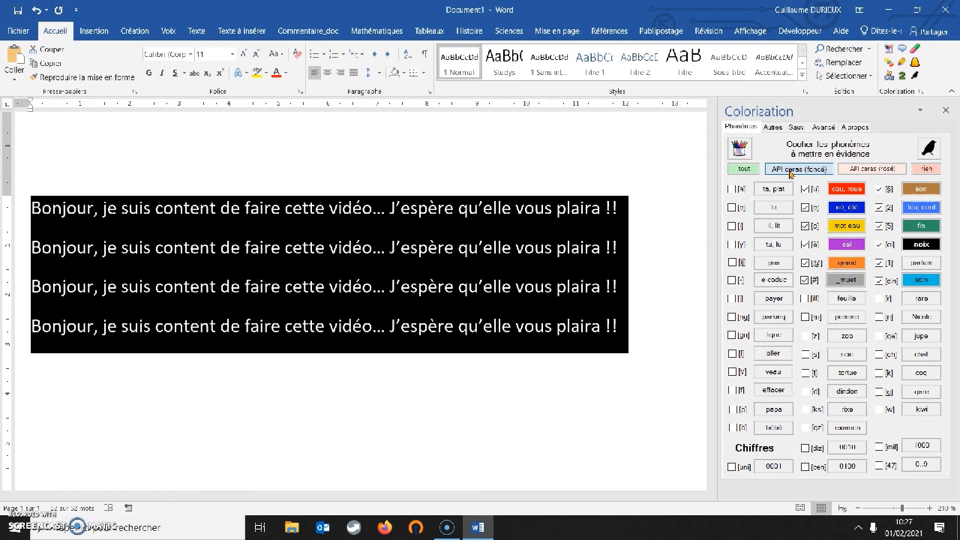
pyautogui.click(847, 170)
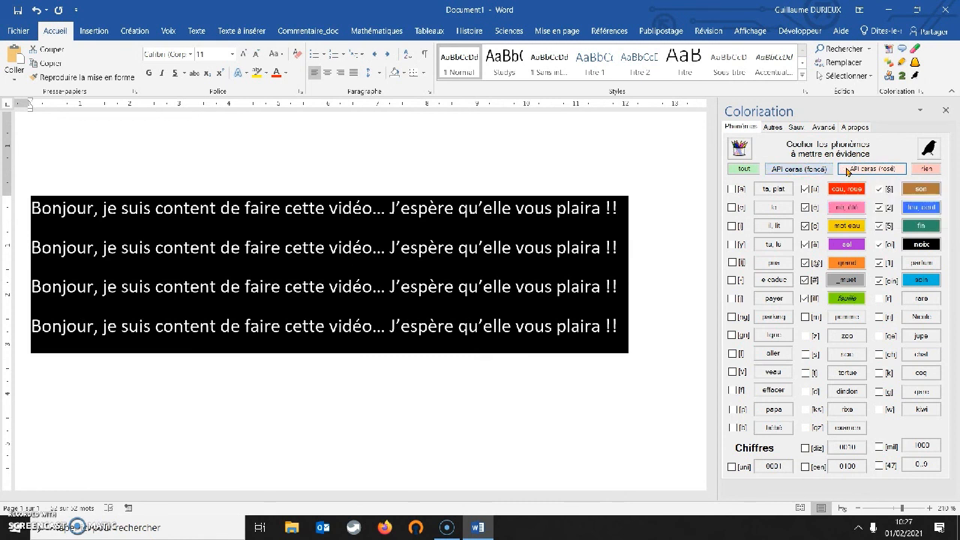
pyautogui.click(784, 172)
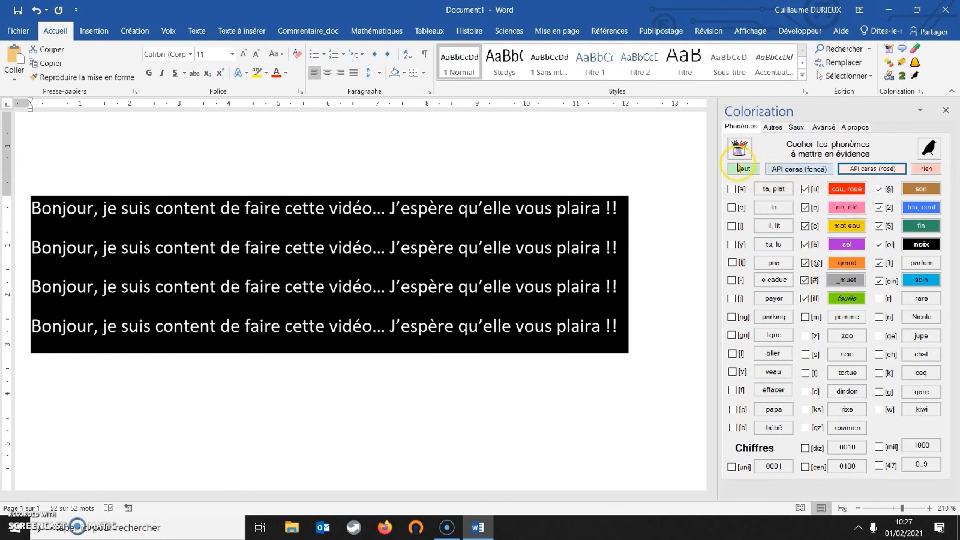
pyautogui.click(786, 170)
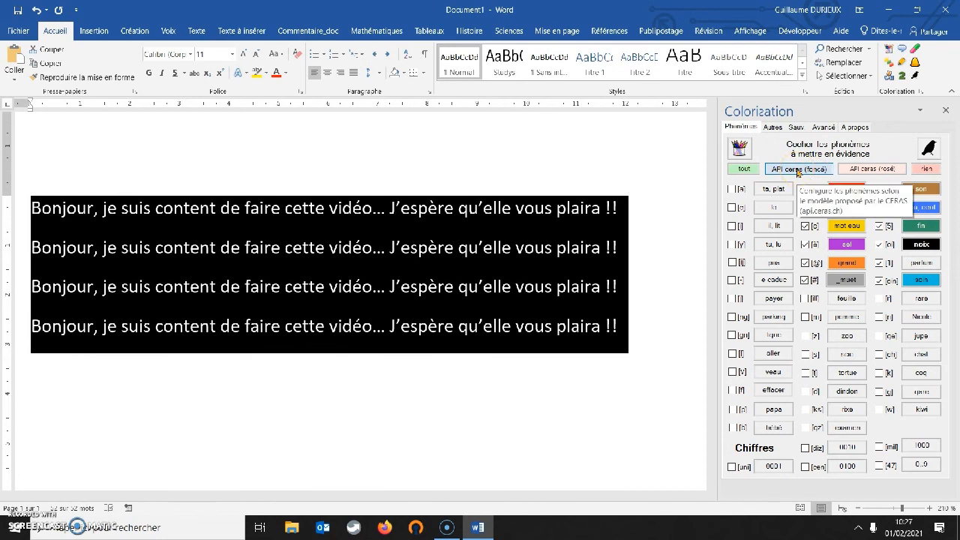
pyautogui.click(797, 171)
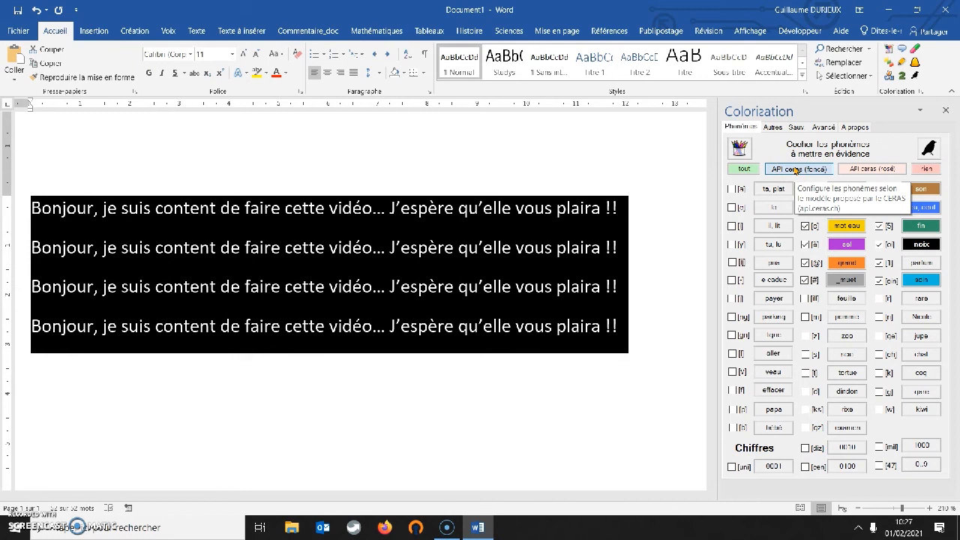
pyautogui.click(859, 172)
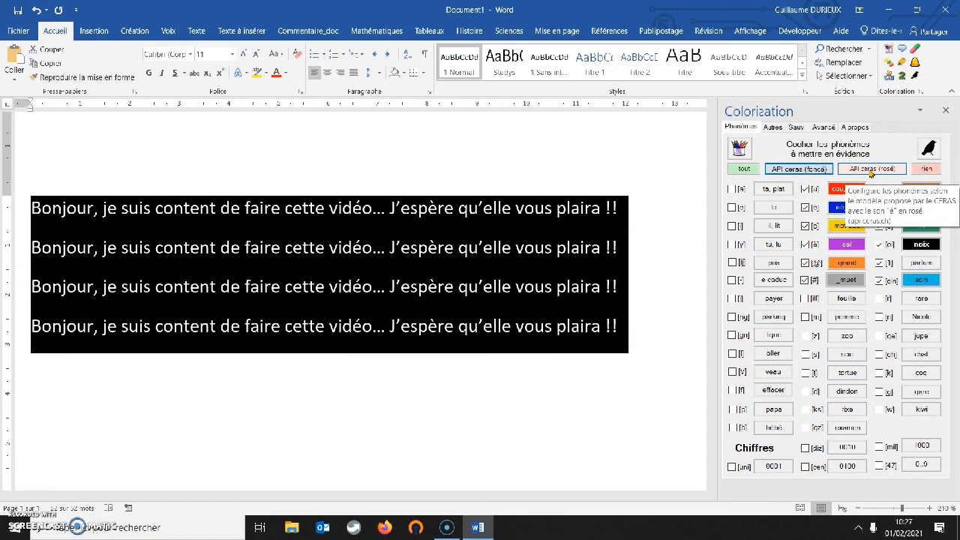
pyautogui.click(870, 171)
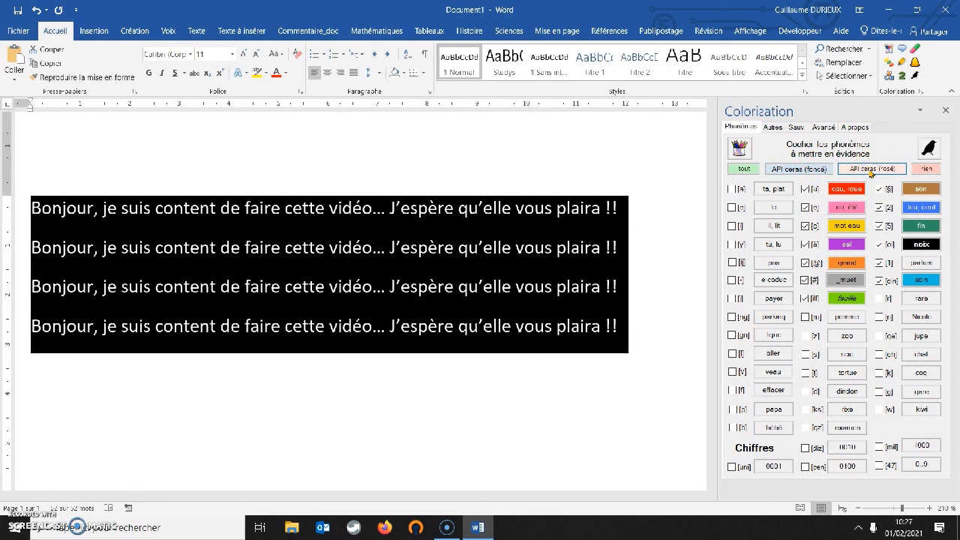
pyautogui.click(928, 170)
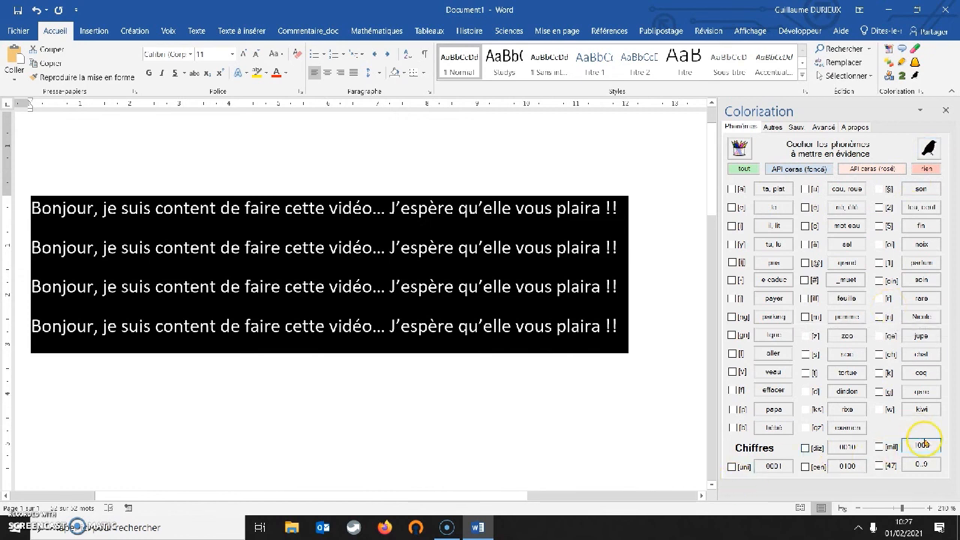
# Select the whole text and reset the letters to highlight to bpdq in the Colorization settings for other elements
pyautogui.click(775, 128)
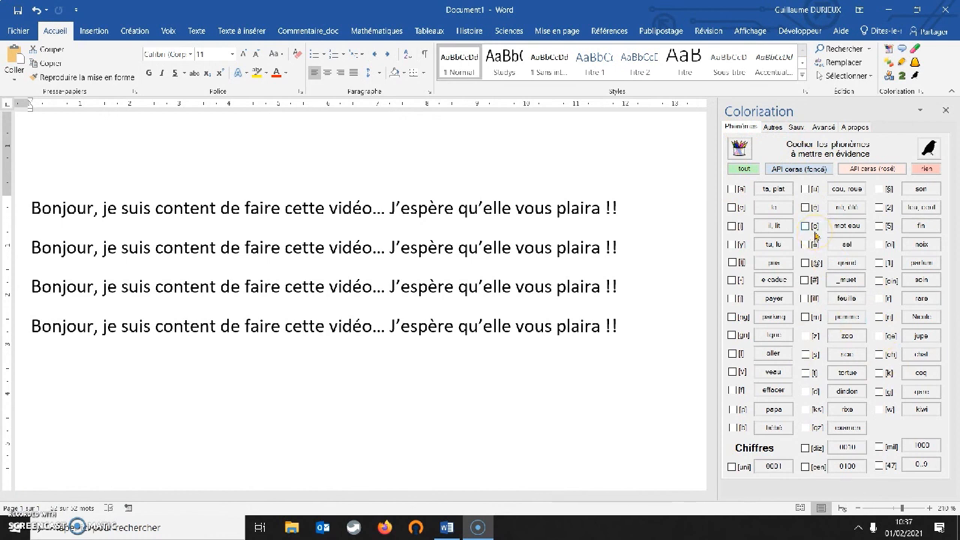
pyautogui.hotkey('ctrl', 'a')
pyautogui.click(774, 127)
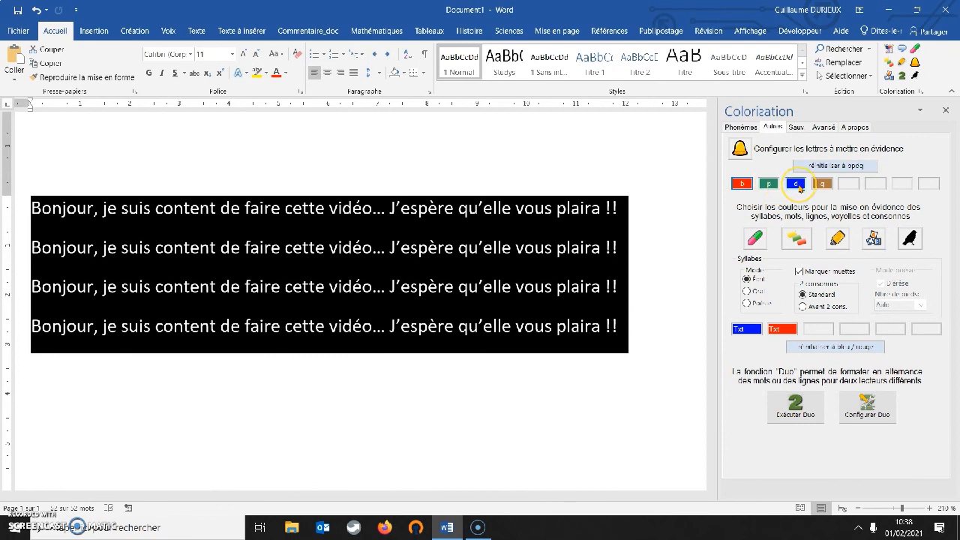
pyautogui.click(822, 186)
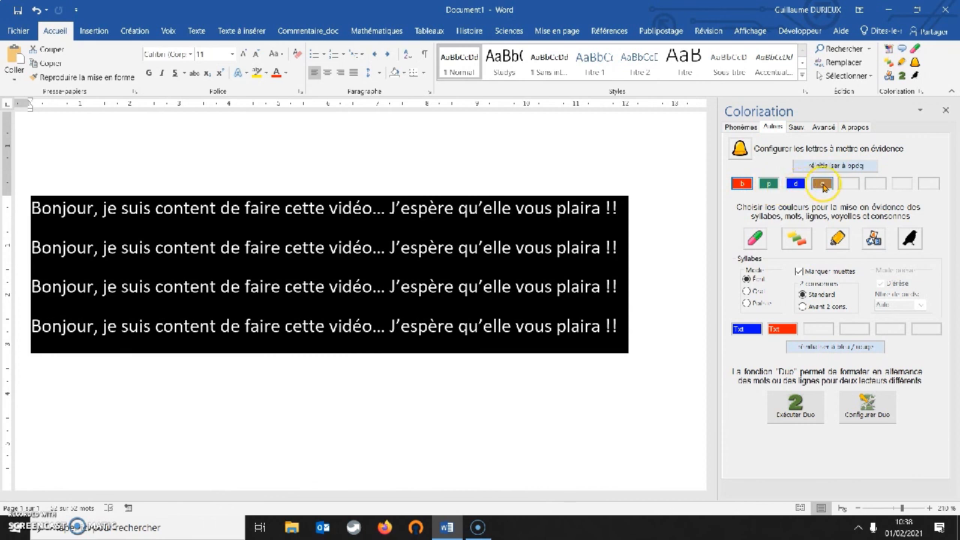
pyautogui.click(830, 166)
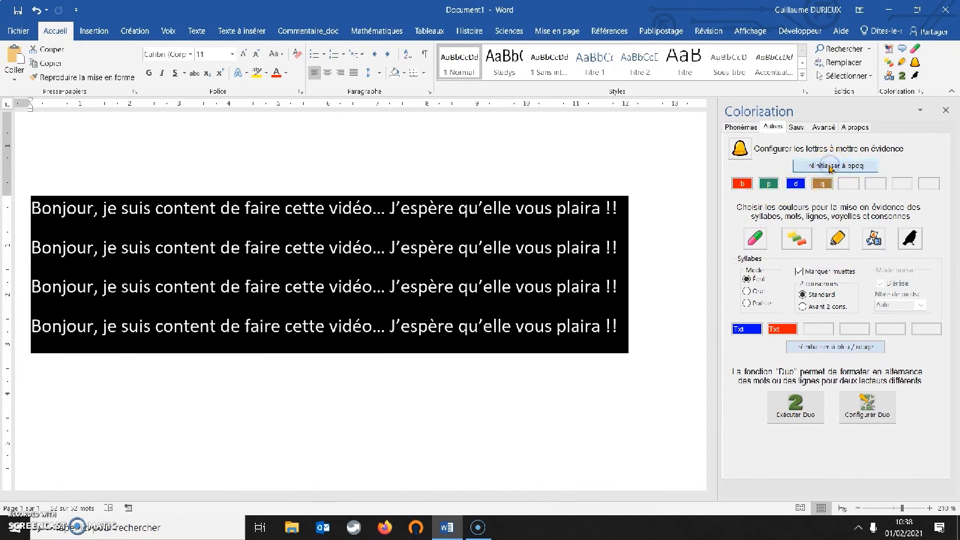
pyautogui.click(822, 184)
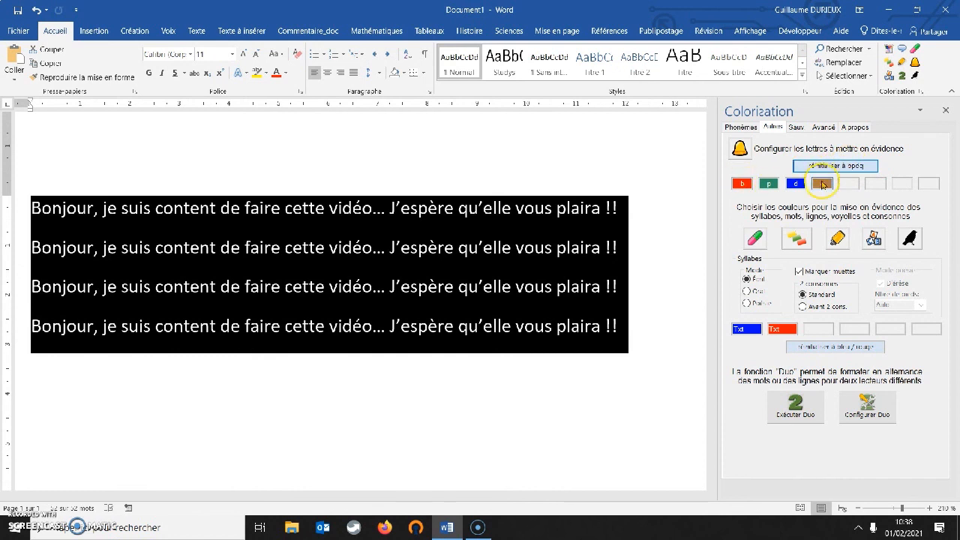
pyautogui.click(843, 171)
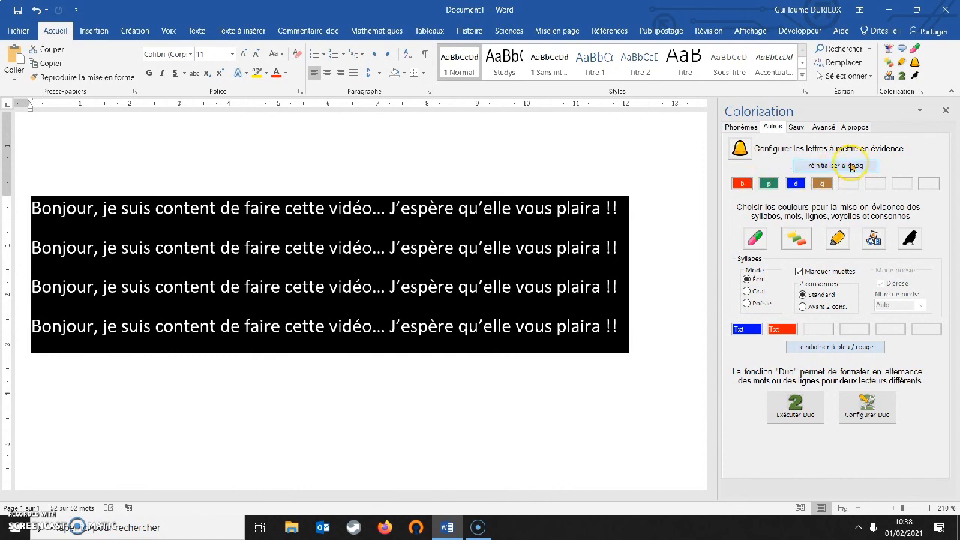
# Format the highlighted letter b as bold with blue text in the Colorization letter settings
pyautogui.click(770, 184)
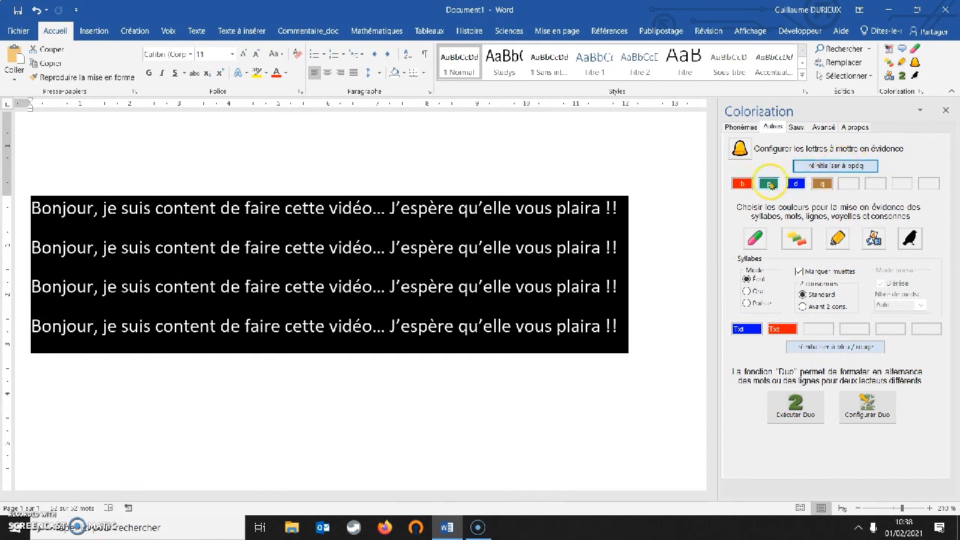
pyautogui.click(741, 185)
pyautogui.click(739, 186)
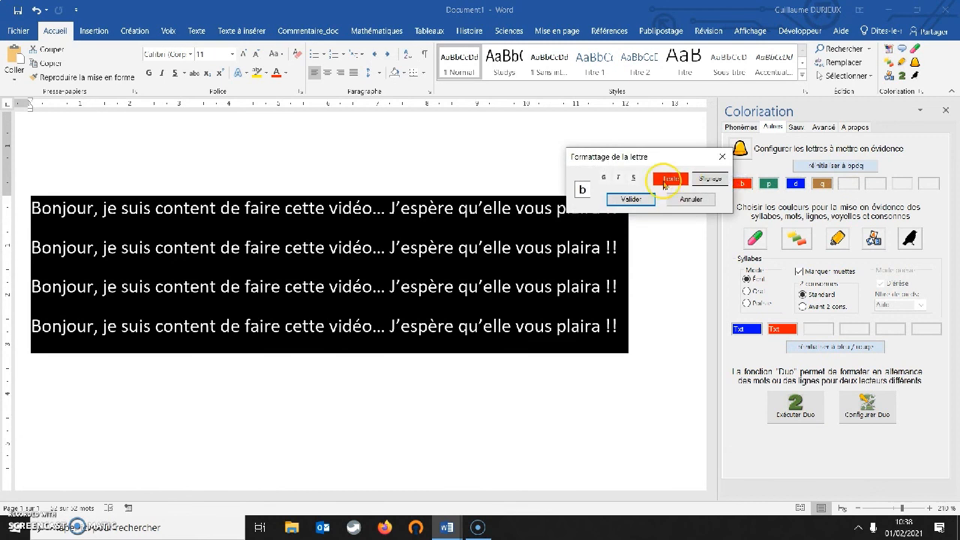
pyautogui.click(604, 180)
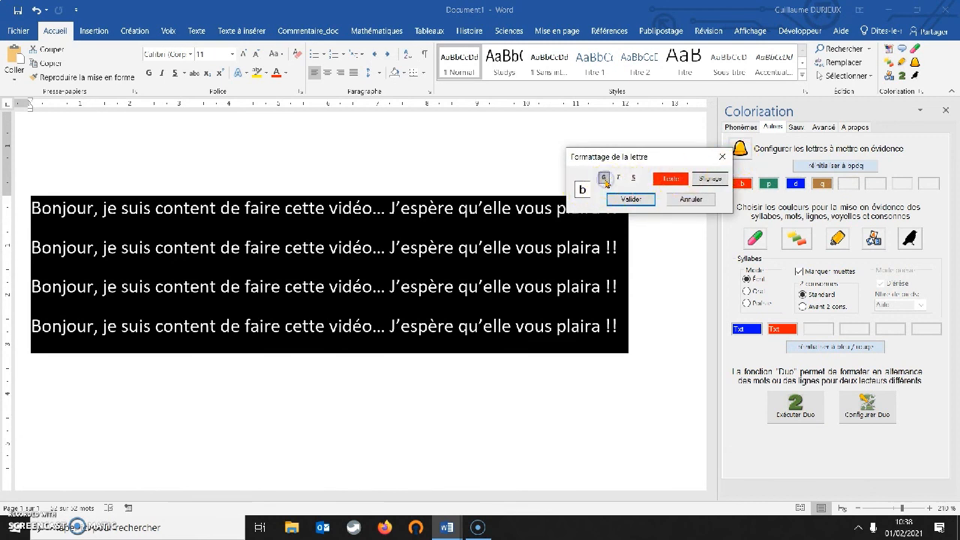
pyautogui.click(670, 179)
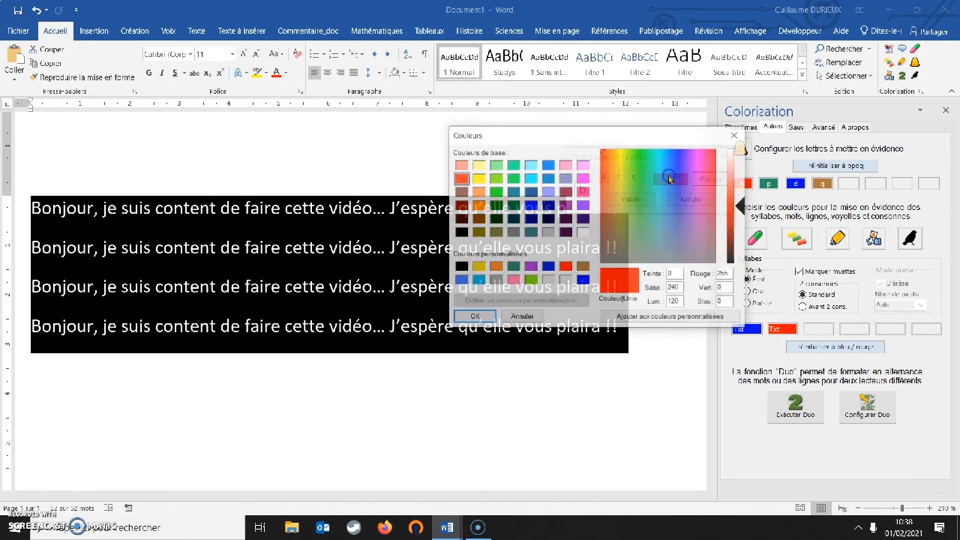
pyautogui.click(530, 205)
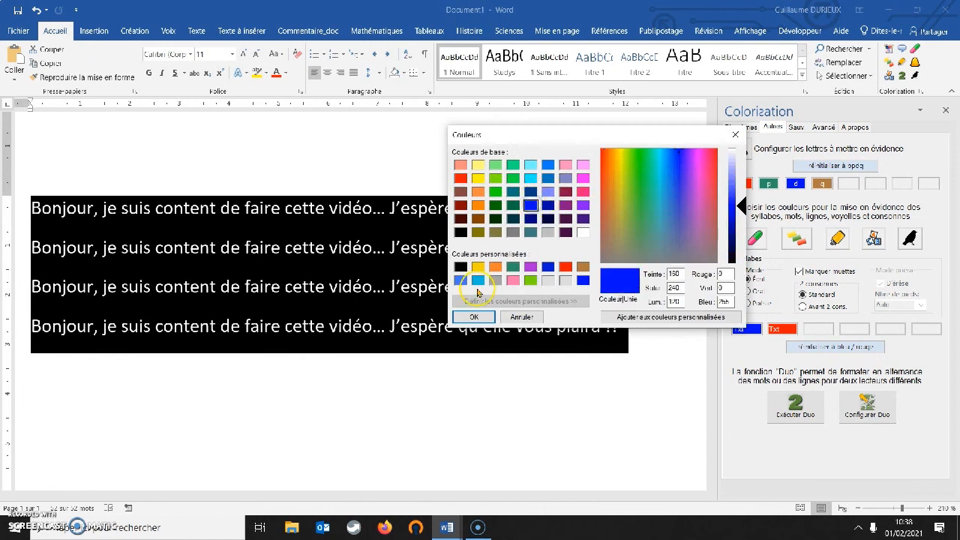
pyautogui.click(476, 317)
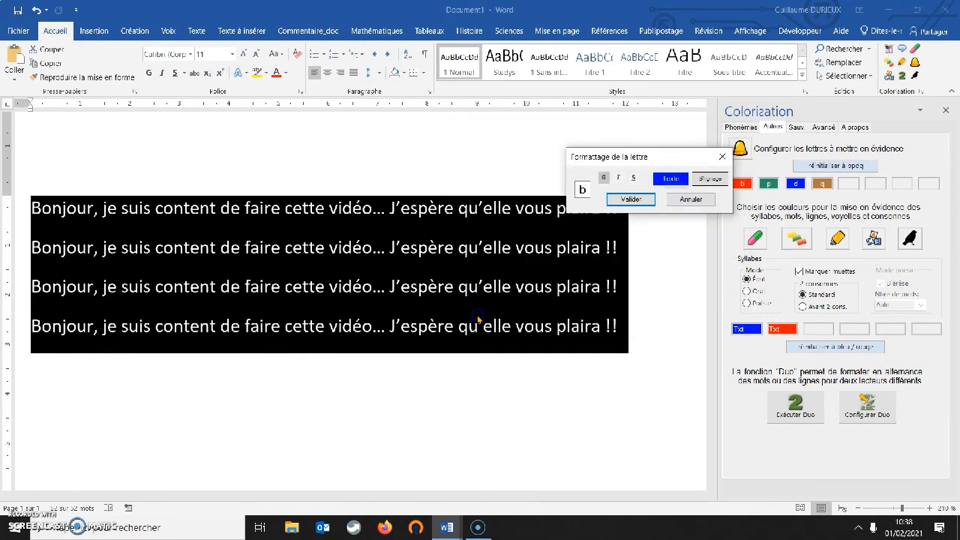
pyautogui.click(631, 199)
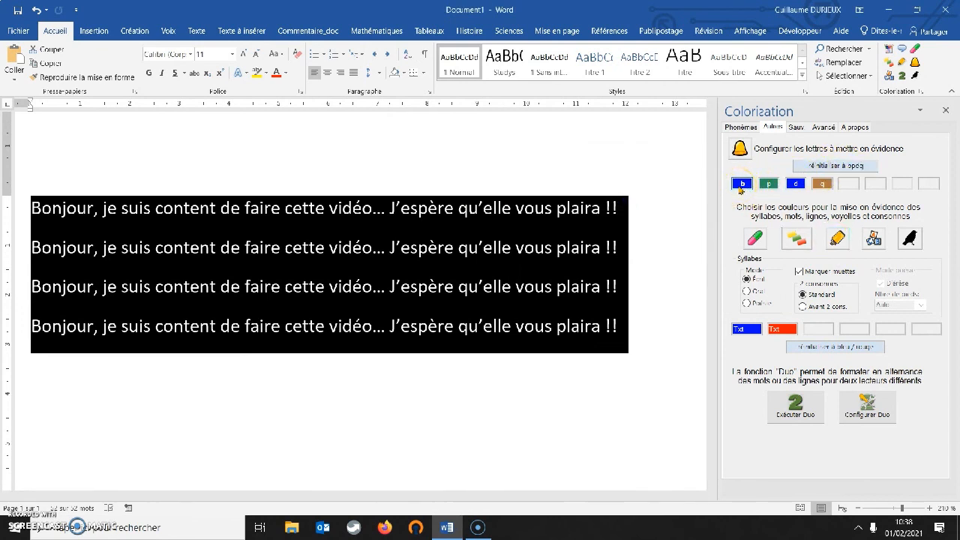
# Close the Colorization settings and apply the letter highlighting to the four selected lines
pyautogui.click(946, 111)
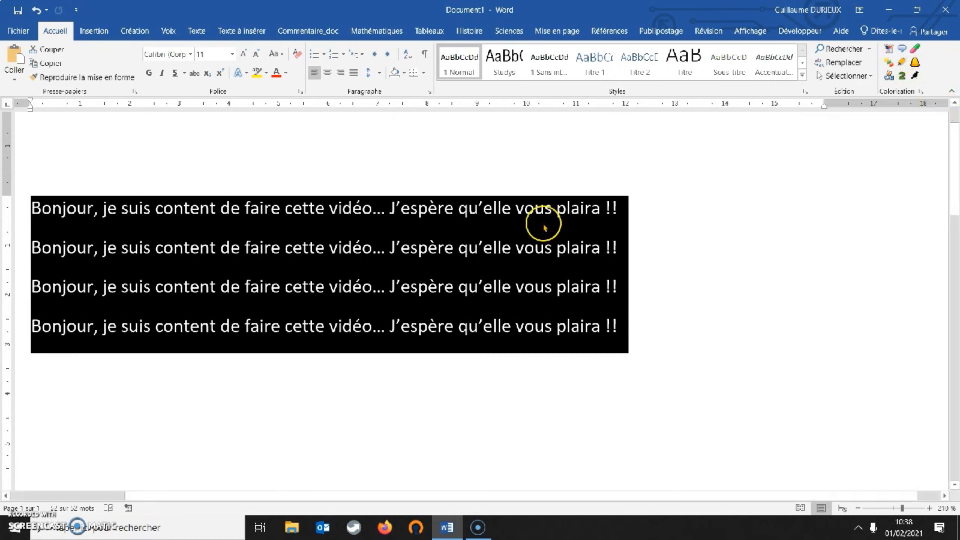
pyautogui.click(915, 63)
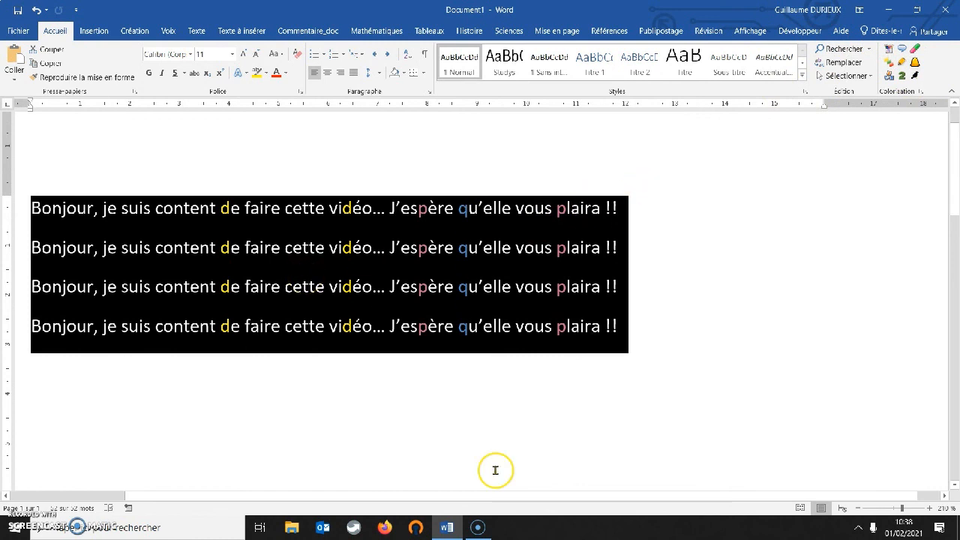
pyautogui.click(42, 326)
pyautogui.click(60, 363)
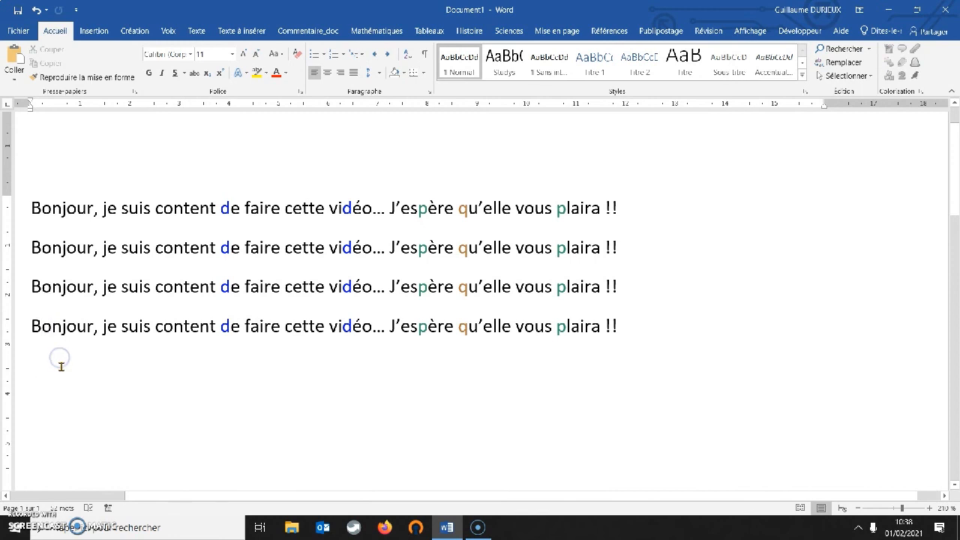
# Add the word "bonjour" below the four lines, apply the letter highlighting to it and check the format of its b
pyautogui.write('bonjour')
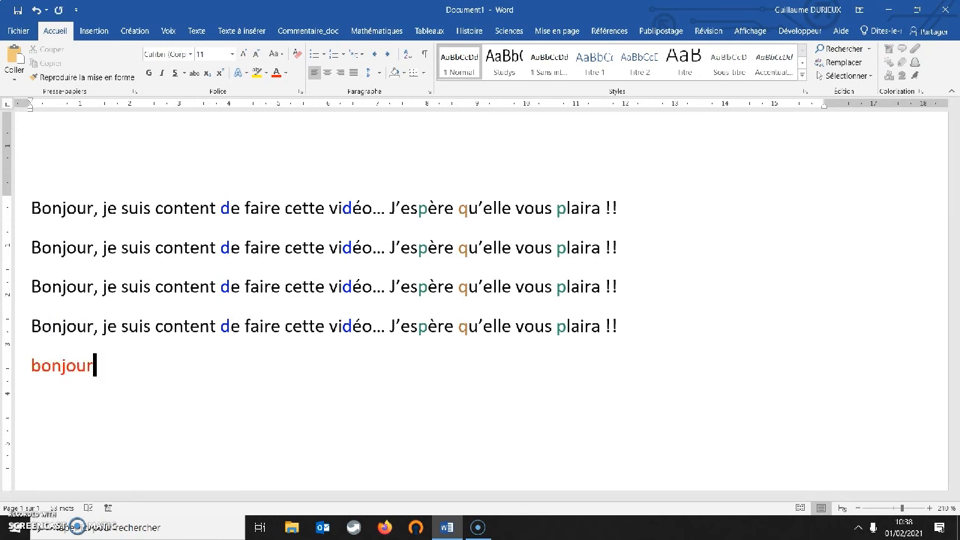
pyautogui.doubleClick(73, 365)
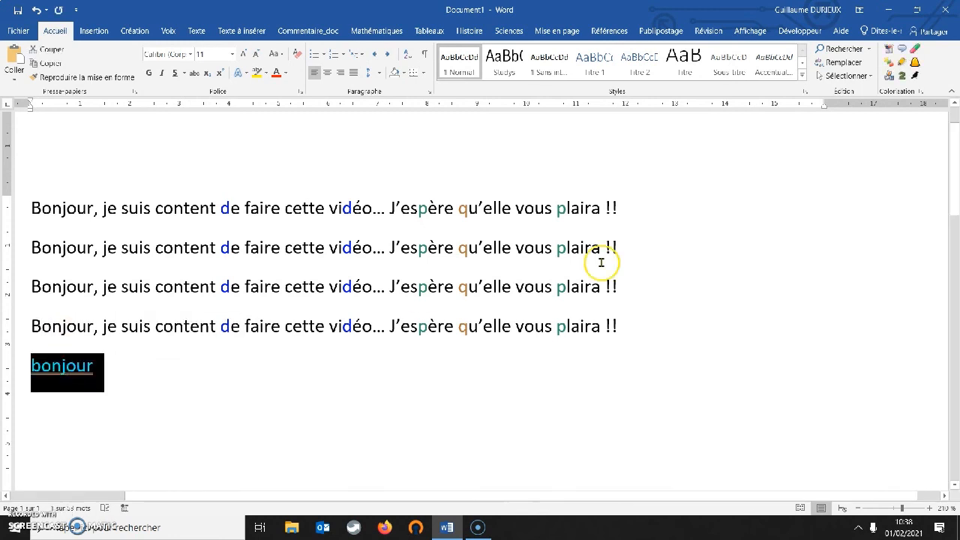
pyautogui.click(915, 63)
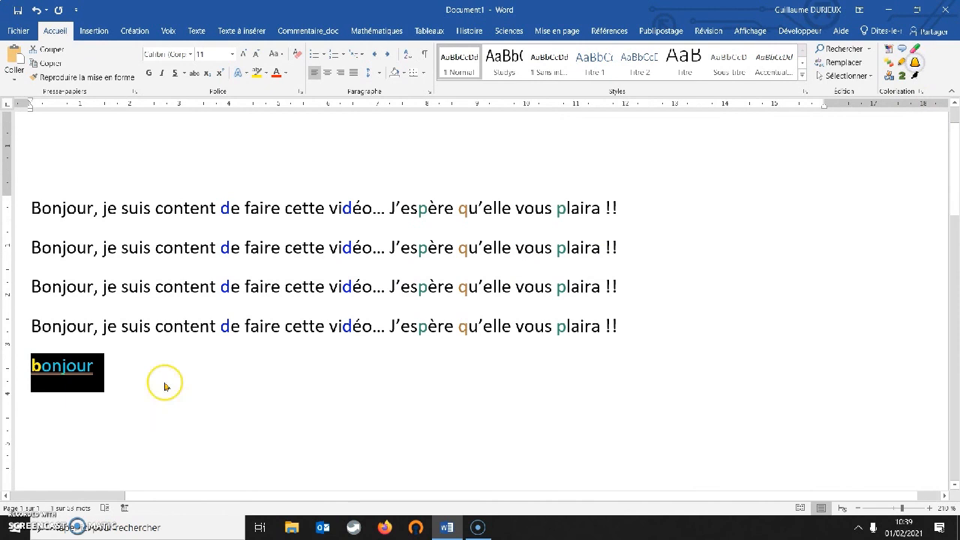
pyautogui.click(53, 368)
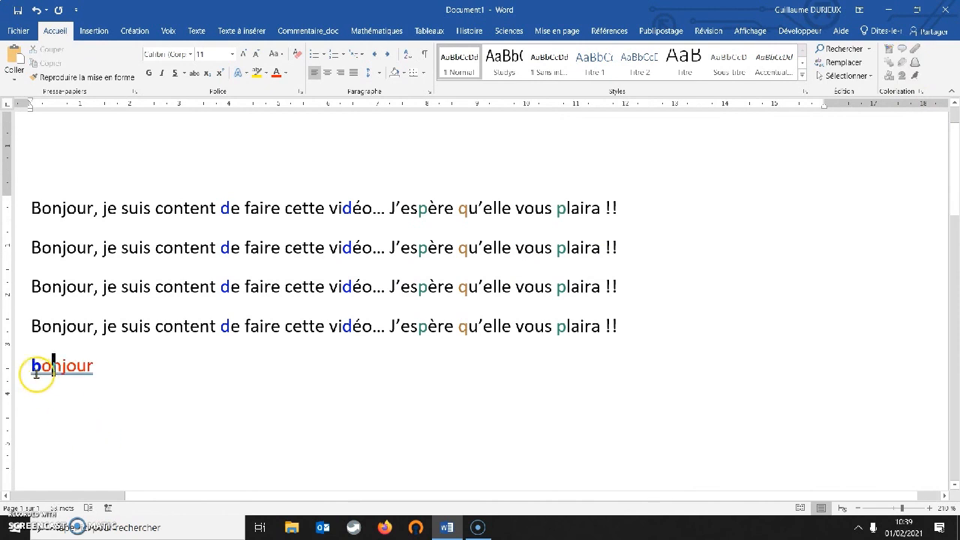
pyautogui.moveTo(41, 366); pyautogui.dragTo(28, 365)
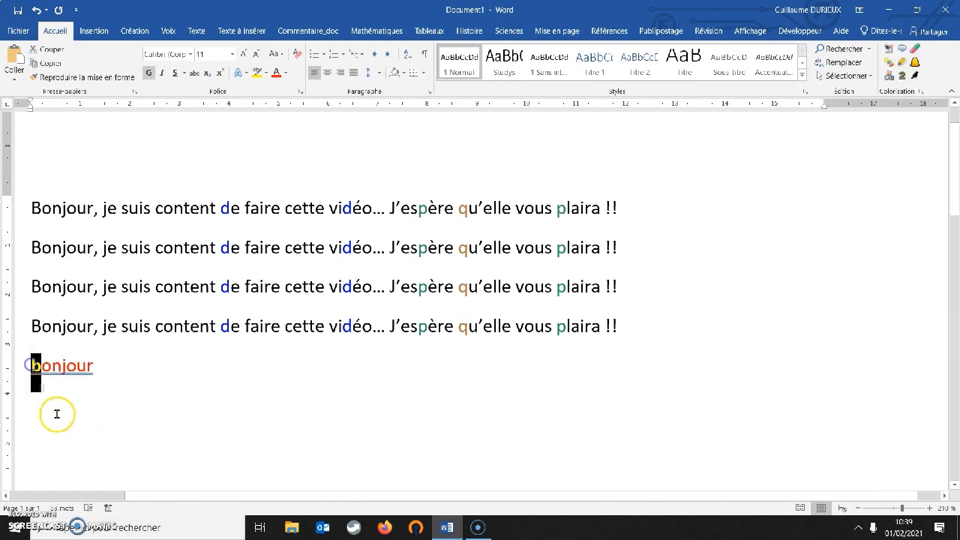
pyautogui.click(57, 414)
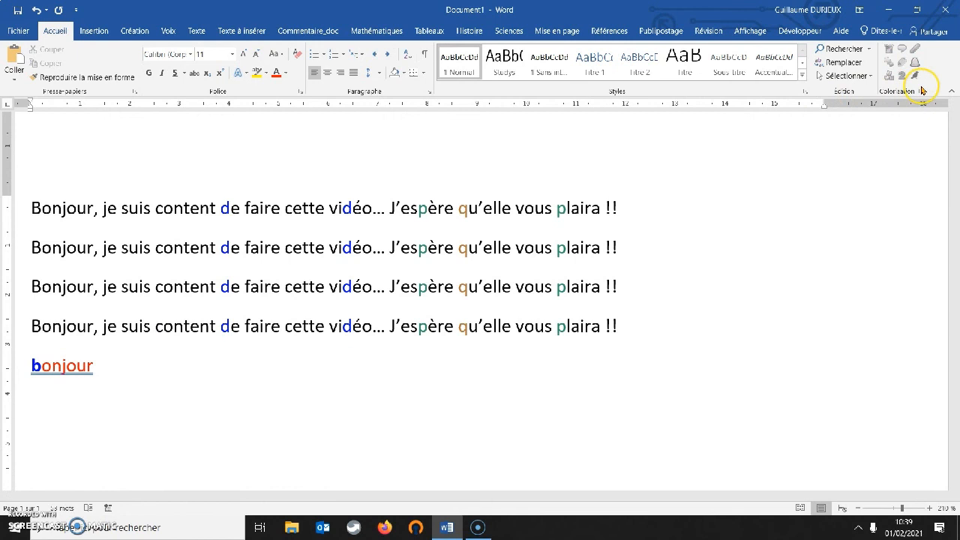
# Reopen the Colorization settings and reset the letters to highlight to bpdq
pyautogui.click(922, 91)
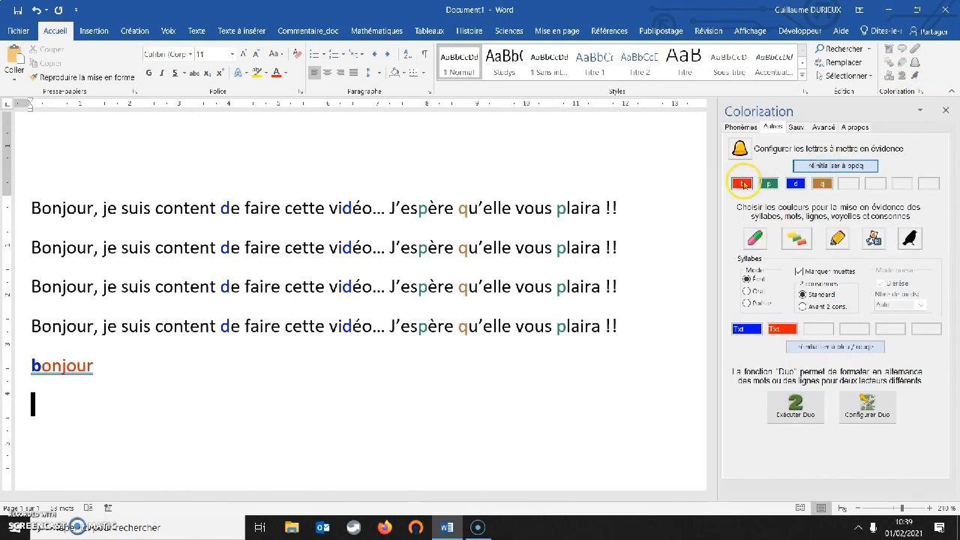
pyautogui.click(741, 185)
pyautogui.click(806, 185)
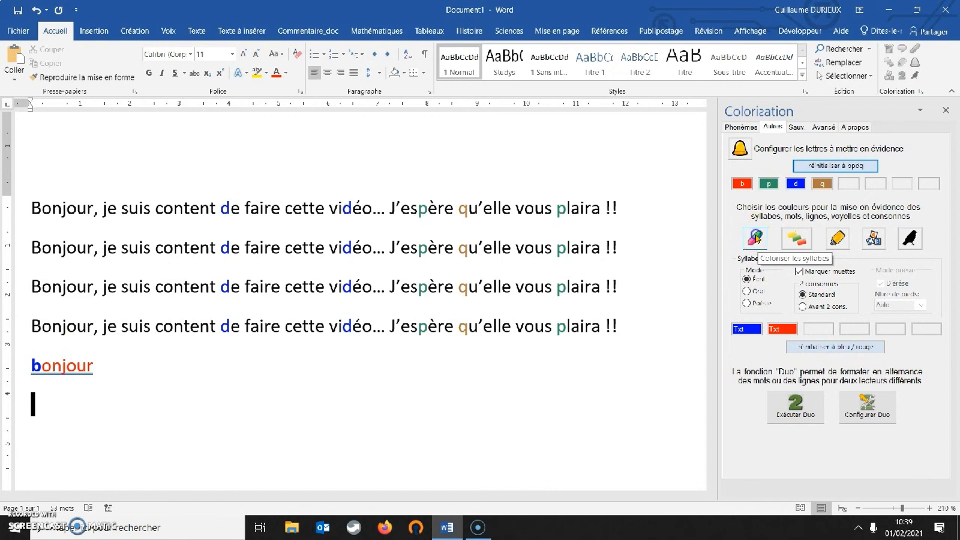
pyautogui.click(756, 238)
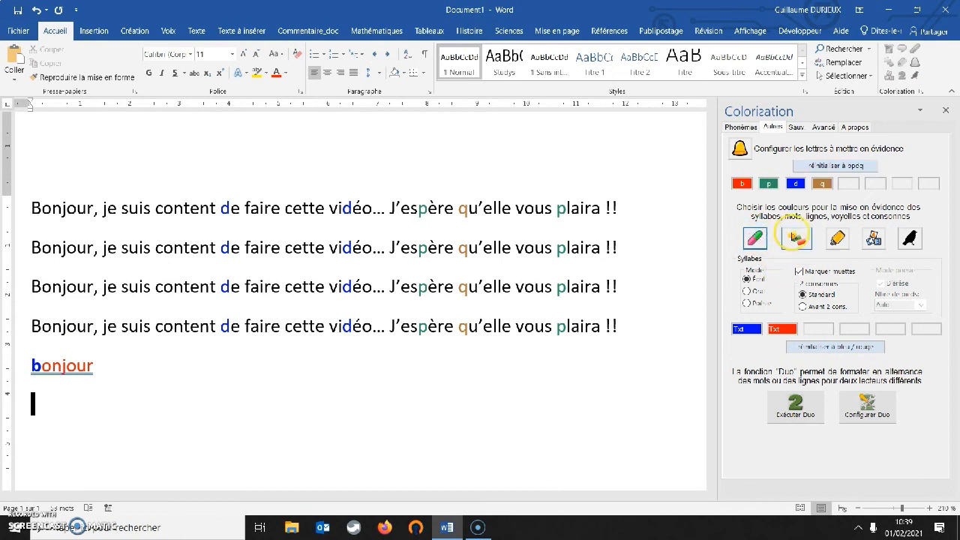
pyautogui.click(798, 236)
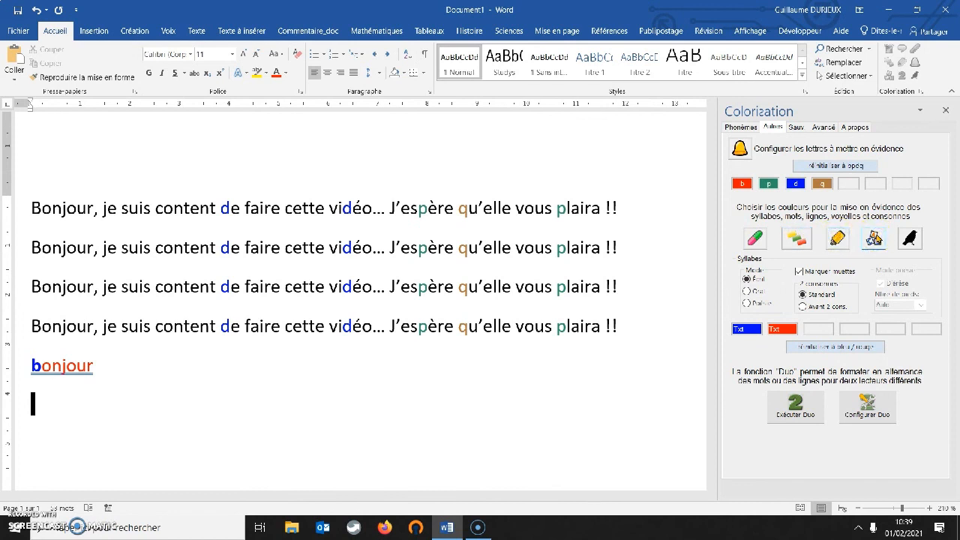
pyautogui.click(873, 238)
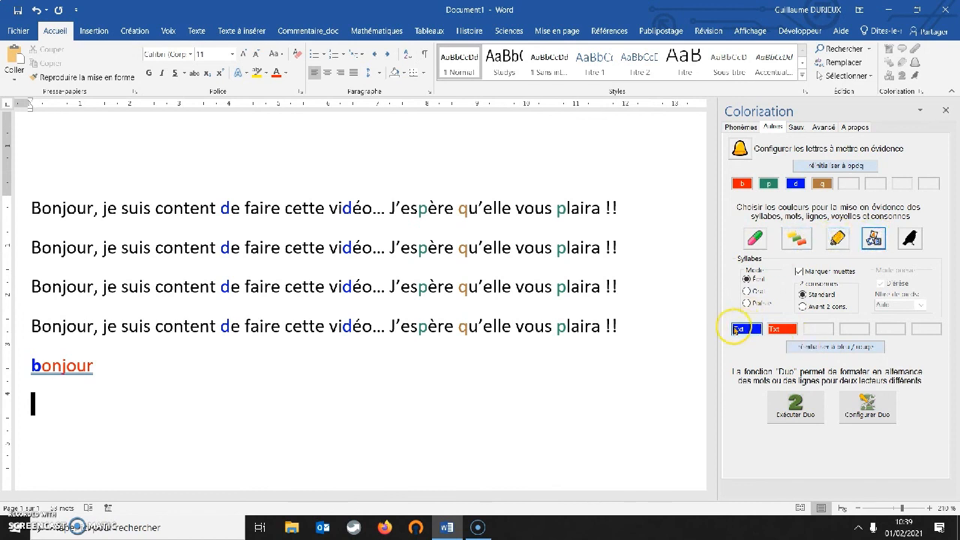
# Make the first and second syllable formats bold, keeping their blue and red text colours
pyautogui.click(757, 240)
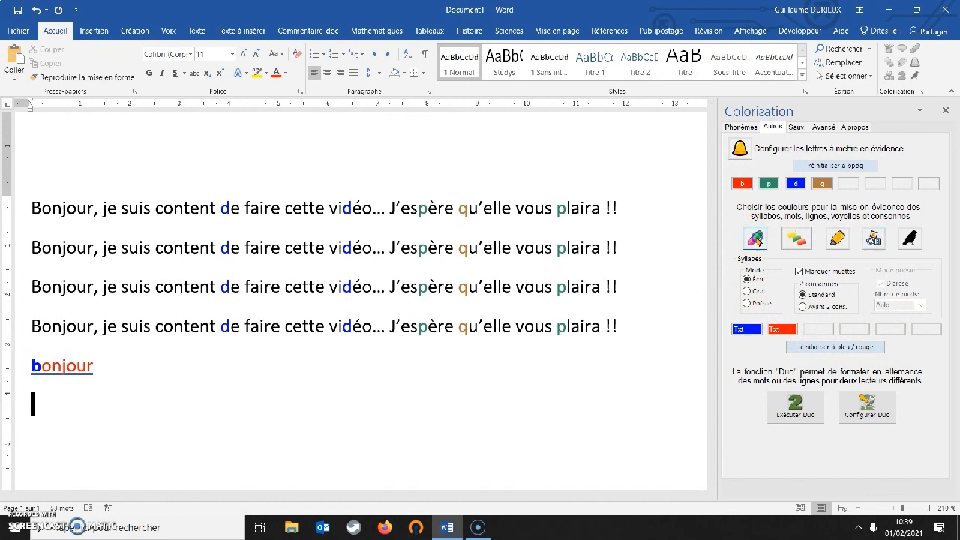
pyautogui.click(742, 331)
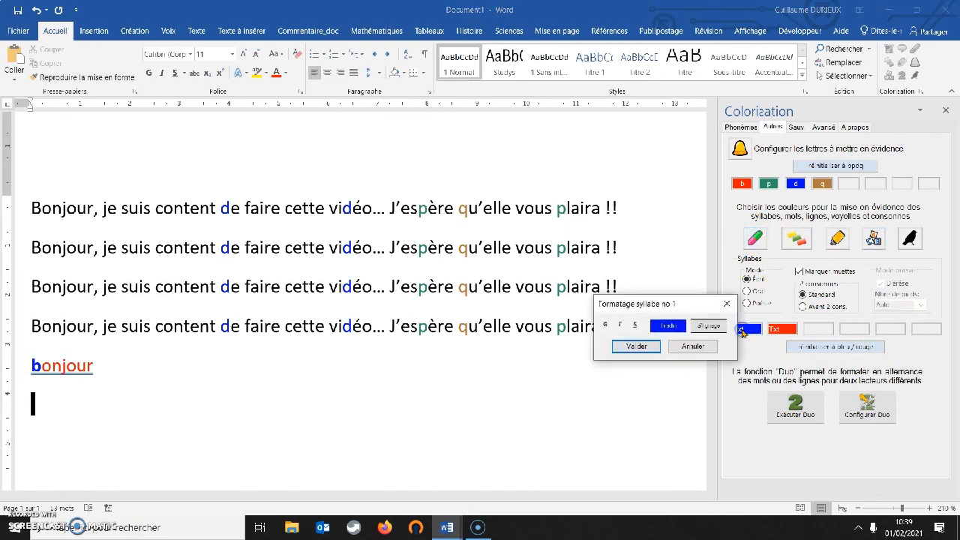
pyautogui.click(635, 347)
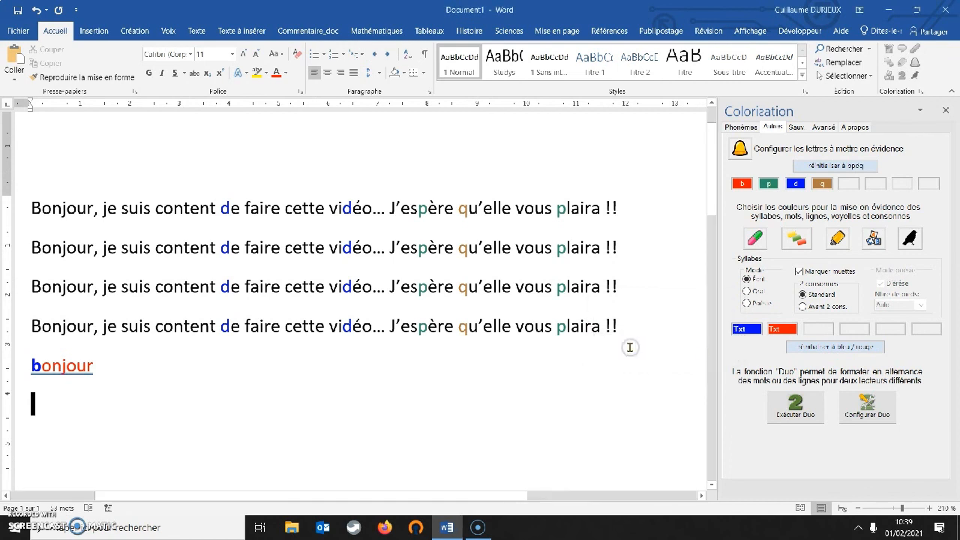
pyautogui.click(778, 330)
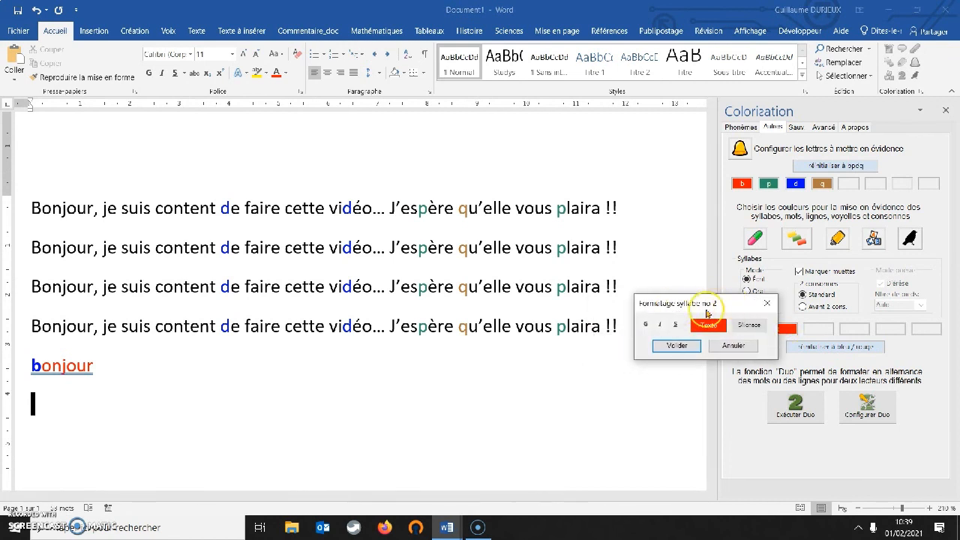
pyautogui.click(645, 325)
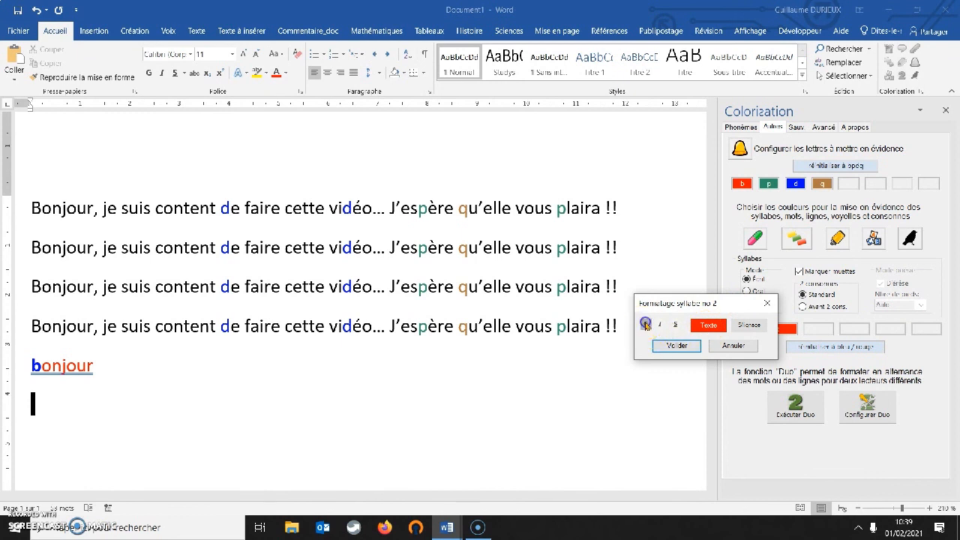
pyautogui.click(677, 345)
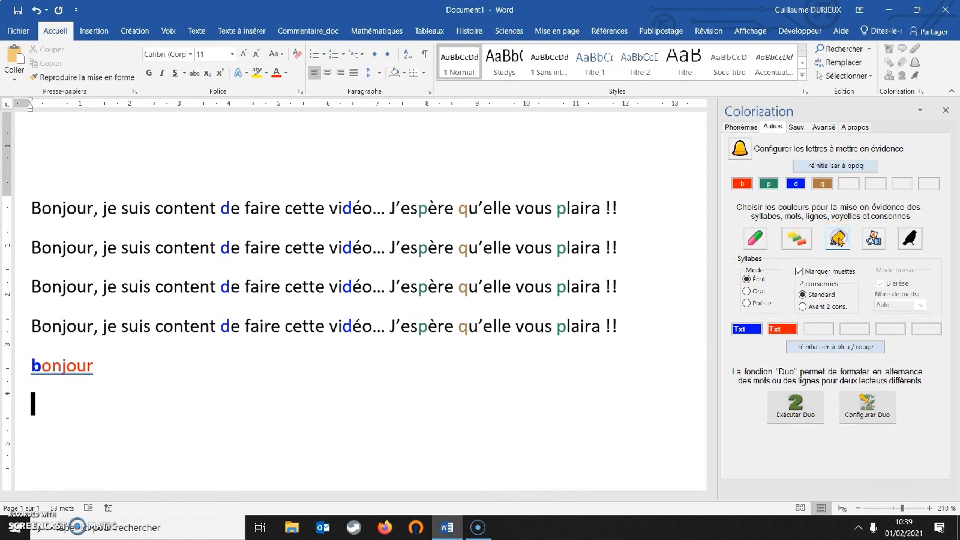
# View the format of the first alternating colour, close it without changes, and reset the syllable colours to blue/red
pyautogui.click(838, 238)
pyautogui.click(749, 330)
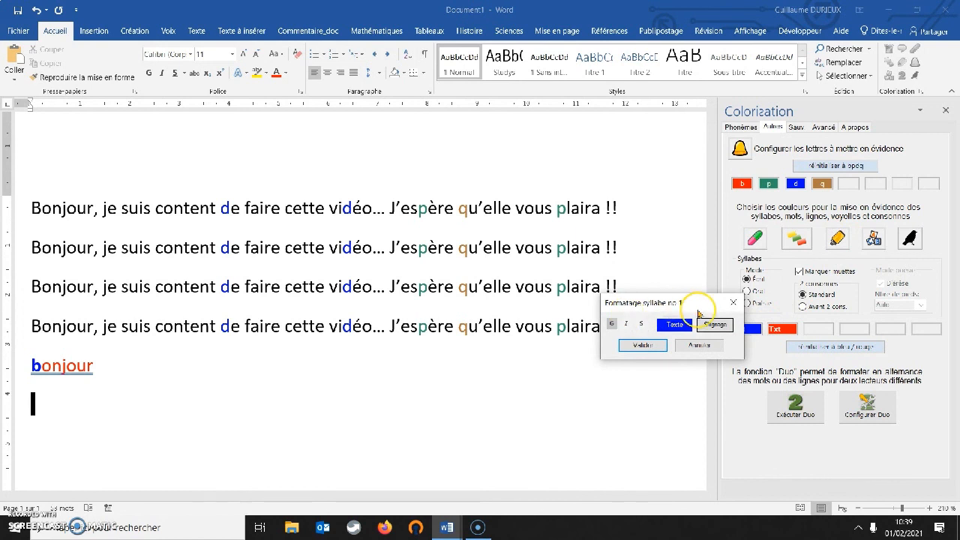
pyautogui.click(733, 304)
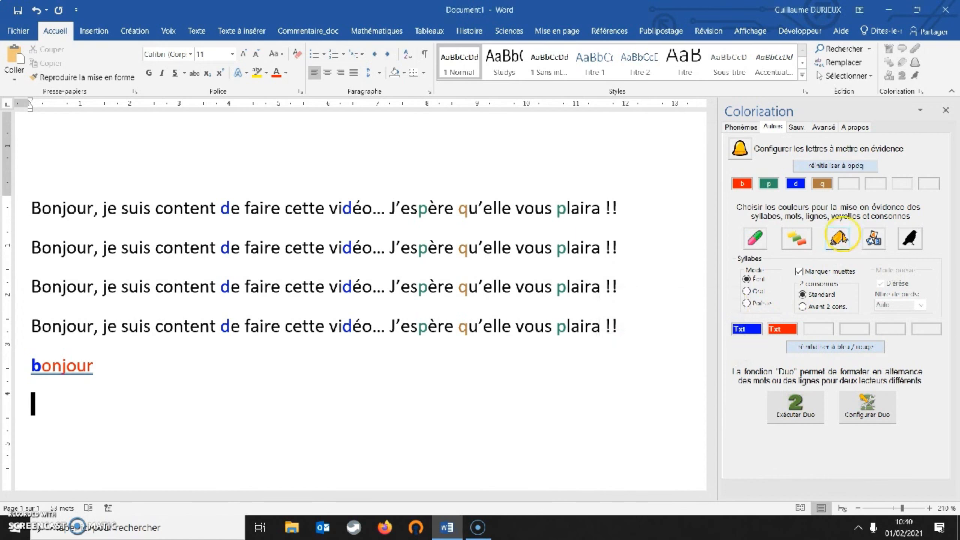
pyautogui.click(838, 237)
pyautogui.click(814, 345)
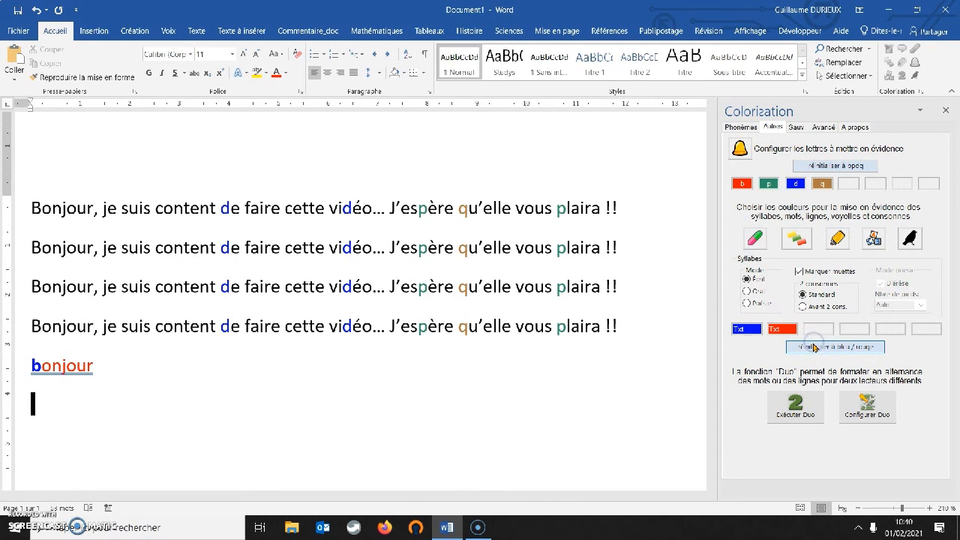
pyautogui.click(799, 228)
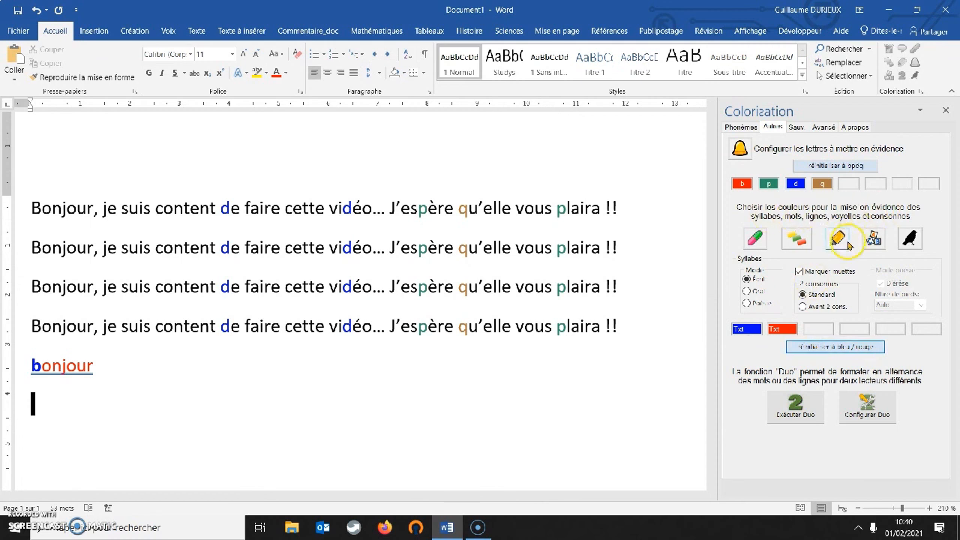
pyautogui.click(910, 238)
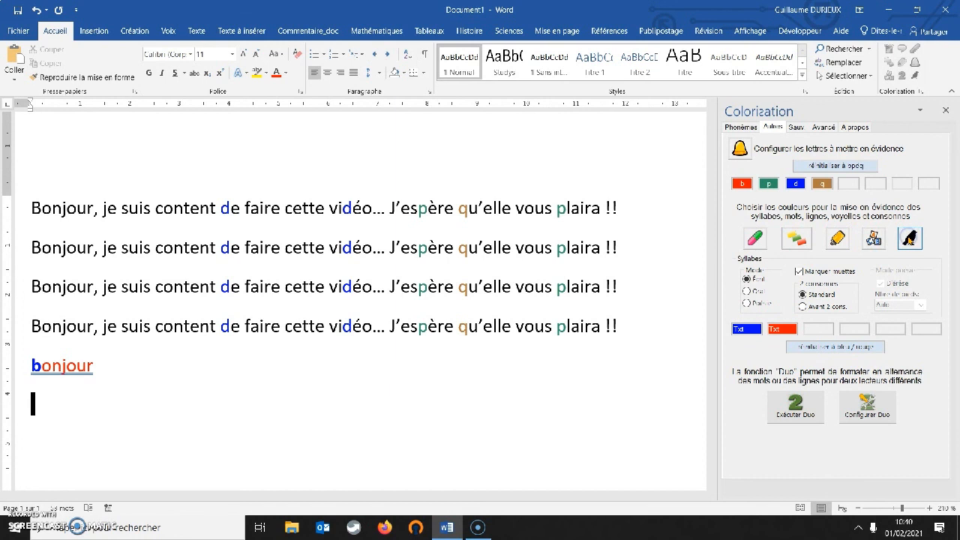
pyautogui.click(798, 239)
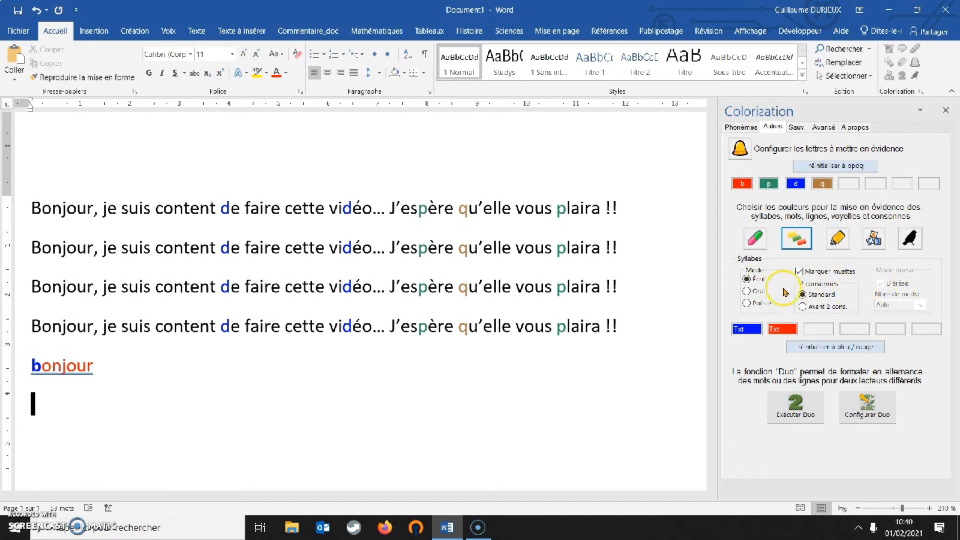
pyautogui.click(837, 238)
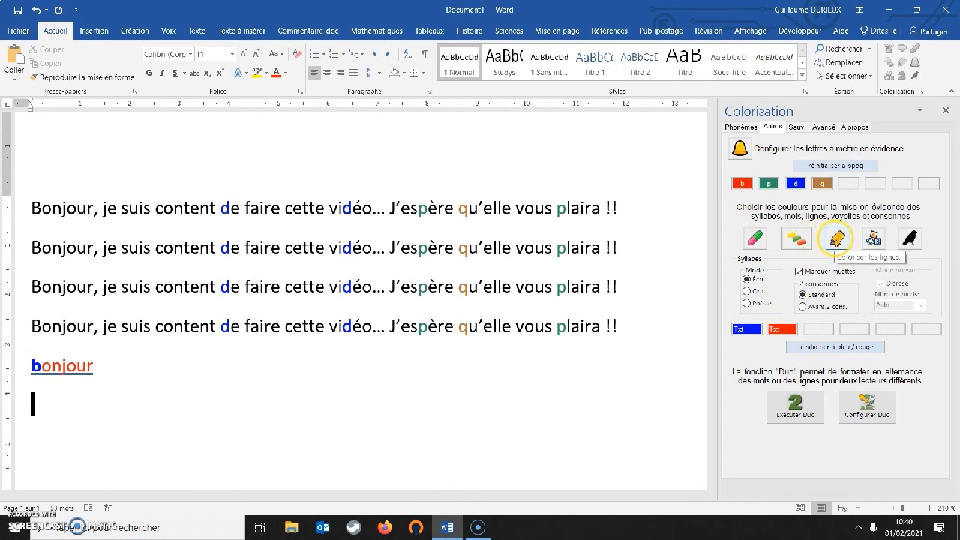
# Set the text colour of the first alternating format for syllables, words and lines to green
pyautogui.click(834, 240)
pyautogui.click(742, 333)
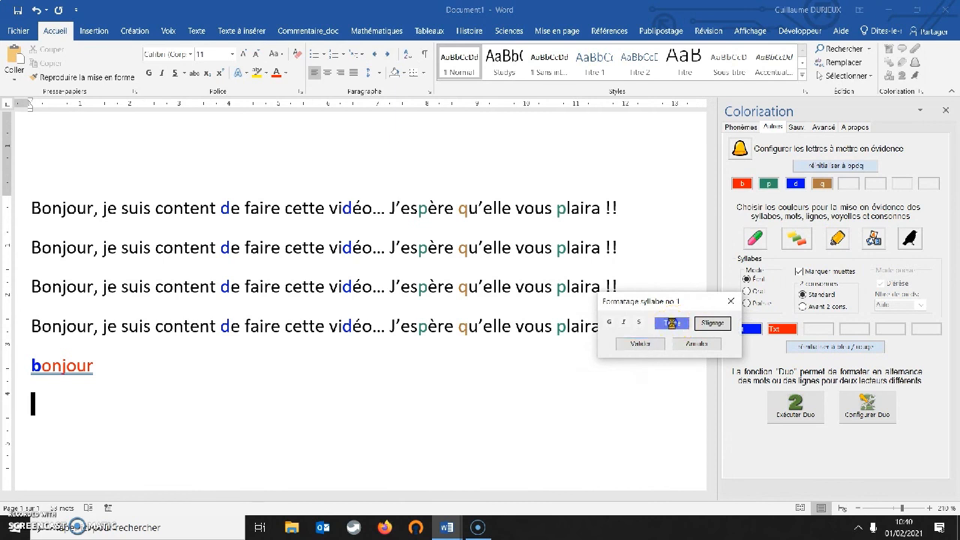
pyautogui.click(709, 324)
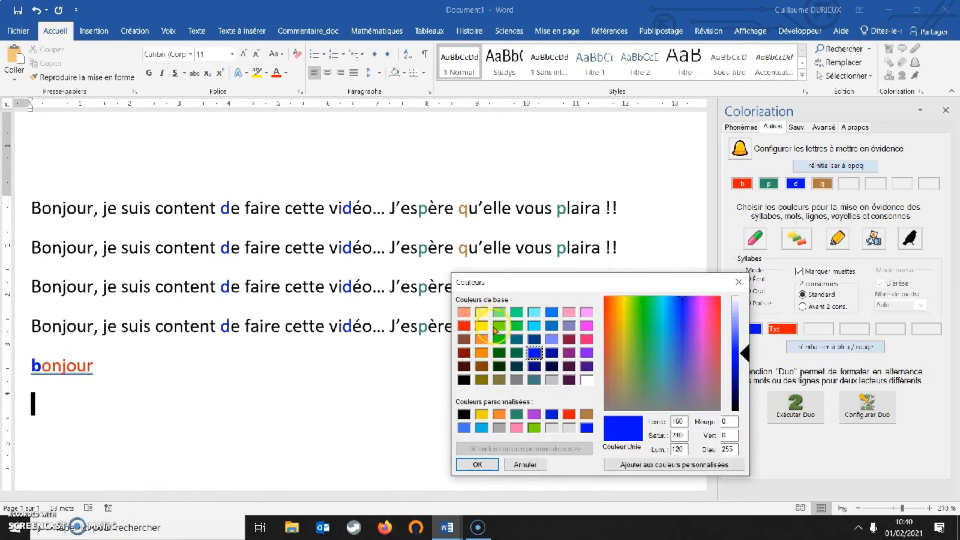
pyautogui.click(499, 340)
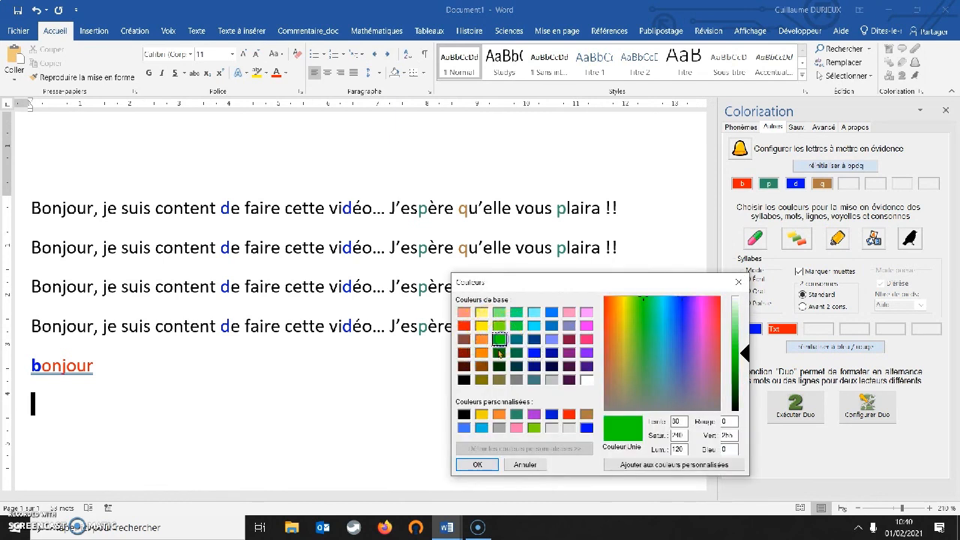
pyautogui.click(478, 465)
pyautogui.click(644, 344)
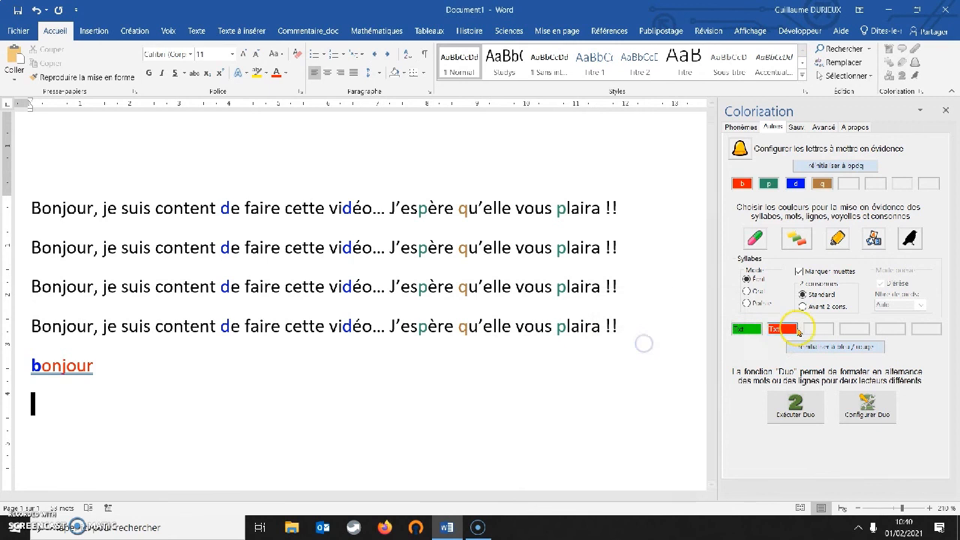
# Set the text colour of the second alternating format to orange
pyautogui.click(799, 332)
pyautogui.click(681, 344)
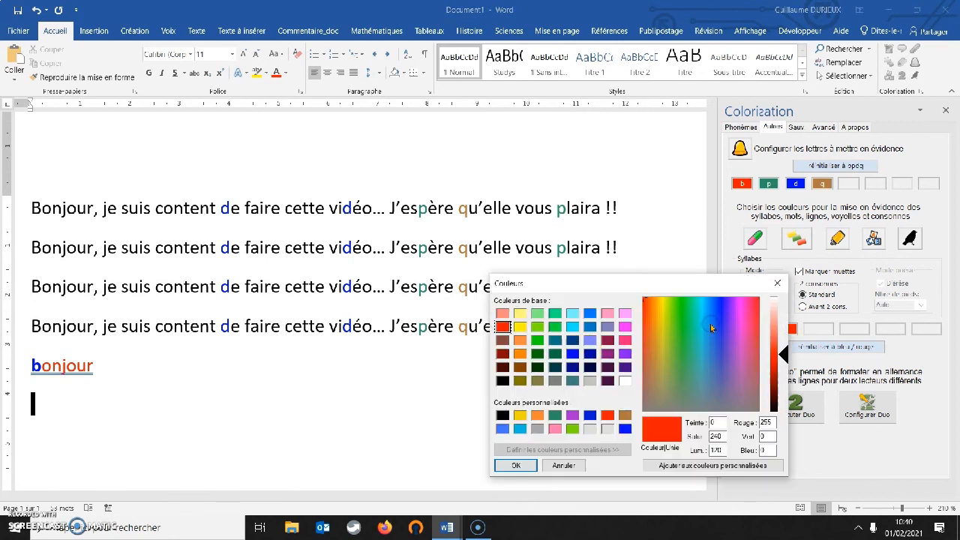
pyautogui.click(519, 354)
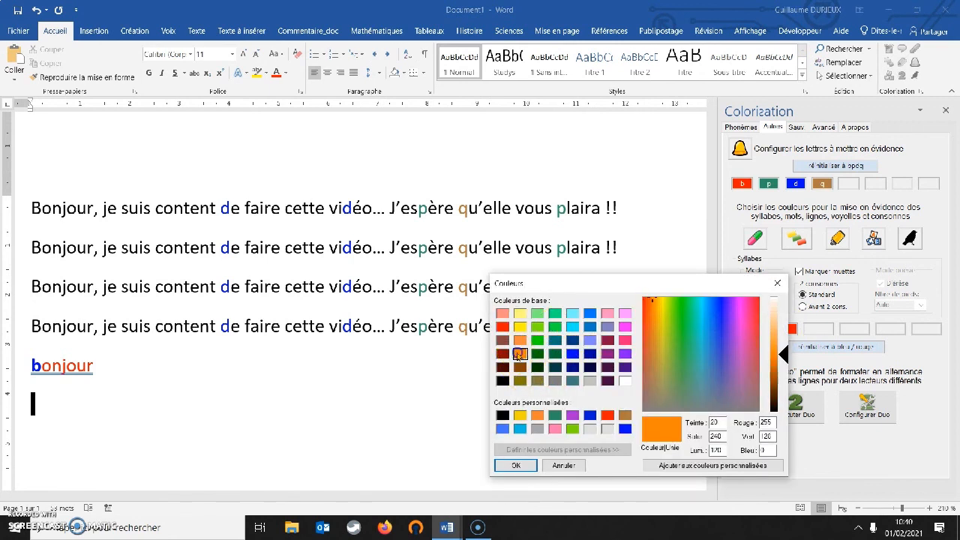
pyautogui.click(515, 466)
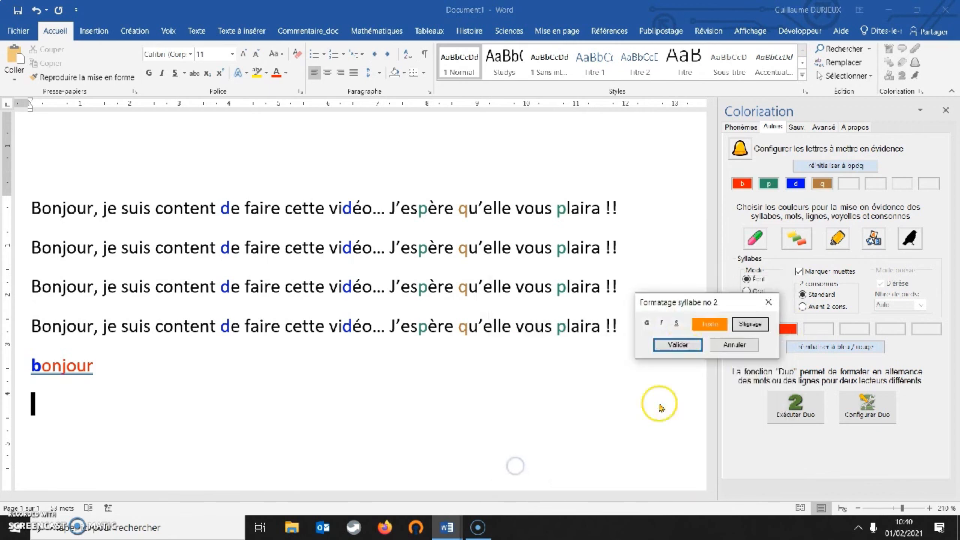
pyautogui.click(676, 344)
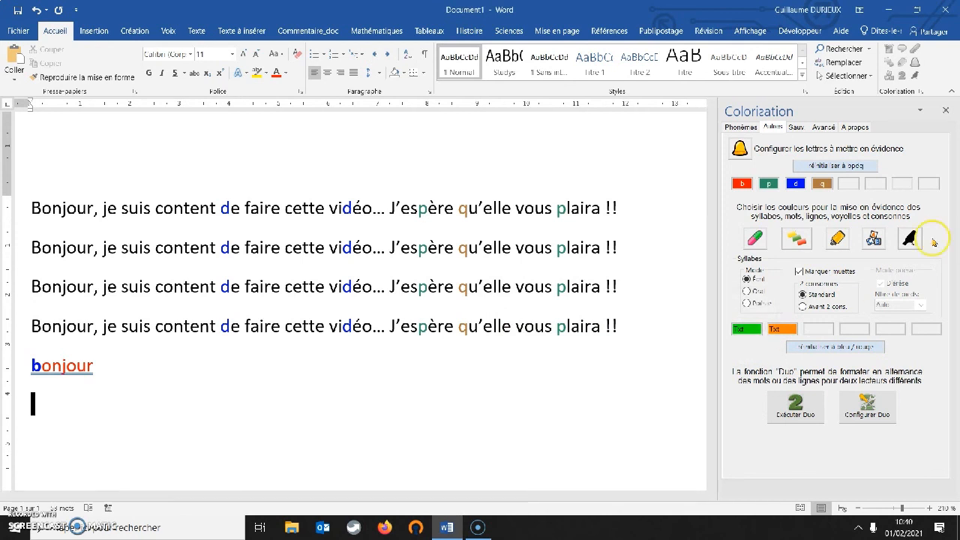
# Close the Colorization settings and apply the alternating line colouring to the four sample lines
pyautogui.click(838, 238)
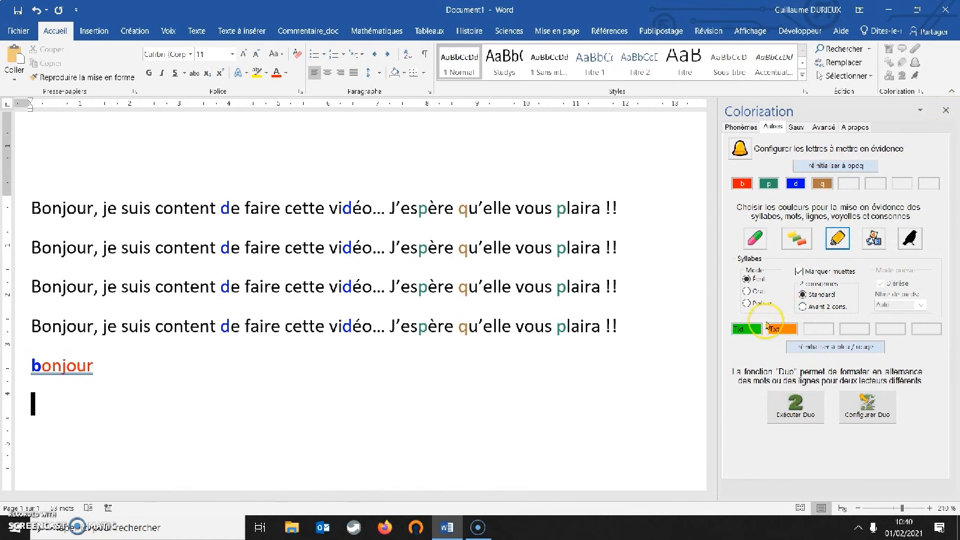
pyautogui.click(947, 111)
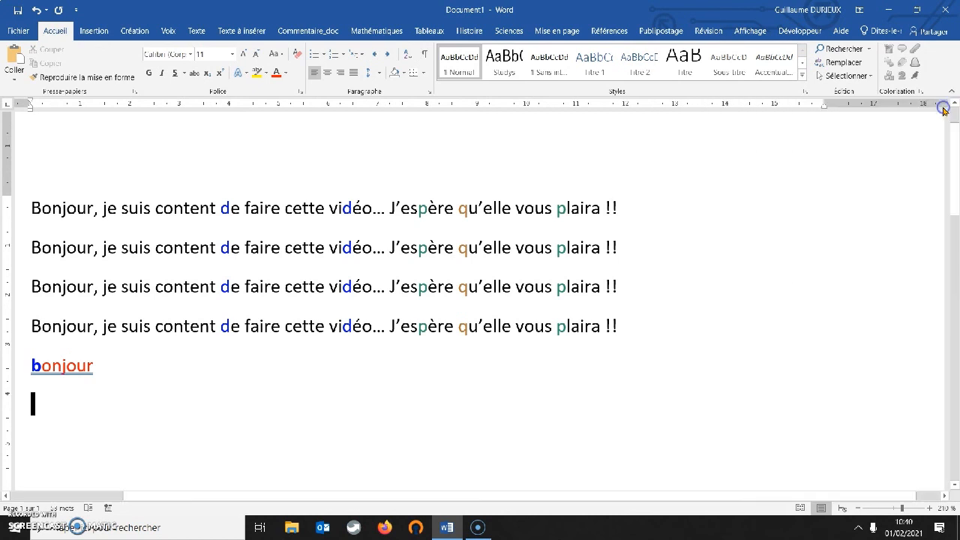
pyautogui.moveTo(623, 330); pyautogui.dragTo(45, 213)
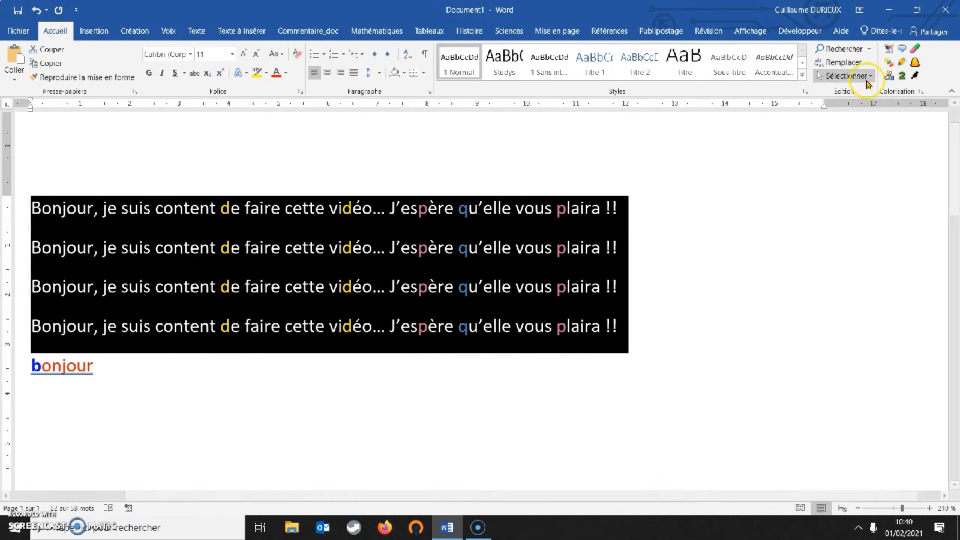
pyautogui.click(901, 63)
pyautogui.click(752, 239)
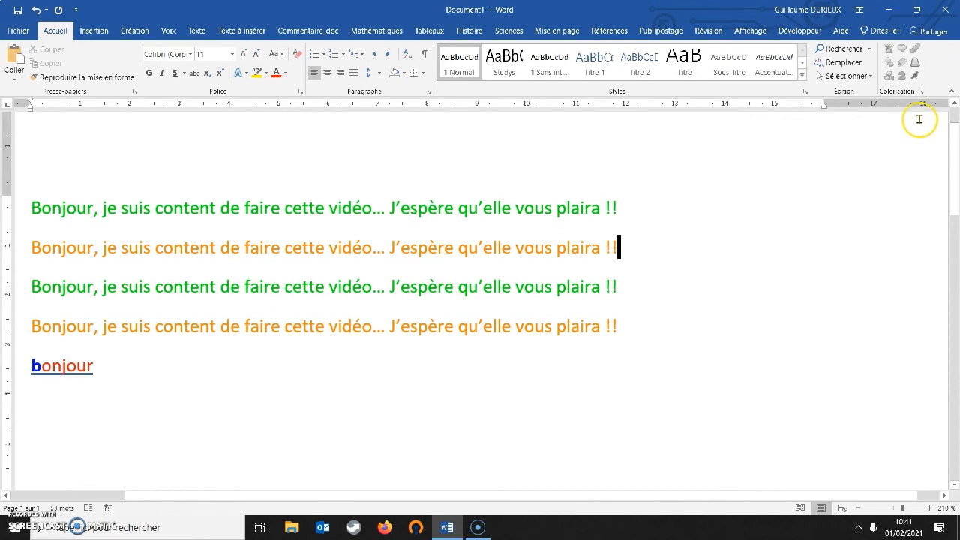
# Apply the syllable colouring to the four "Bonjour, je suis content" lines
pyautogui.click(920, 92)
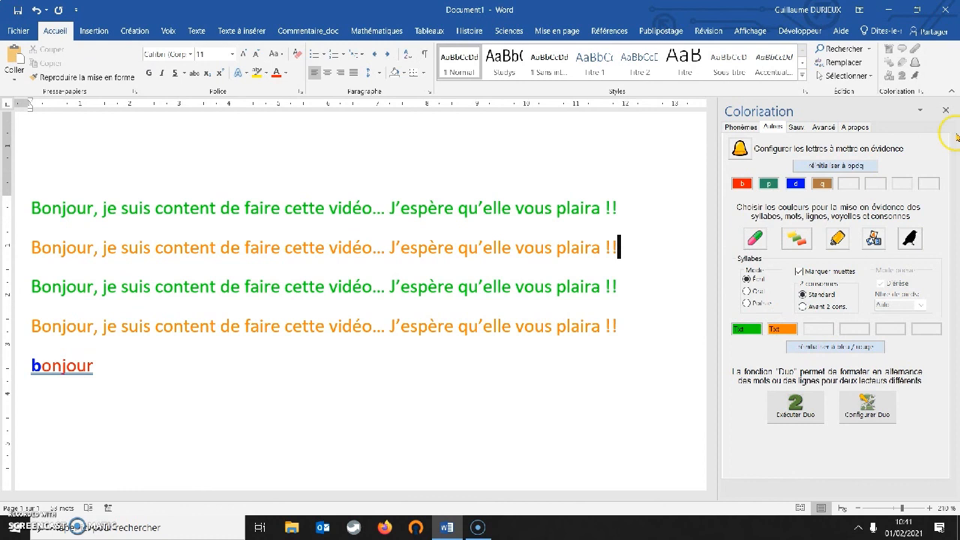
pyautogui.click(945, 111)
pyautogui.click(618, 326)
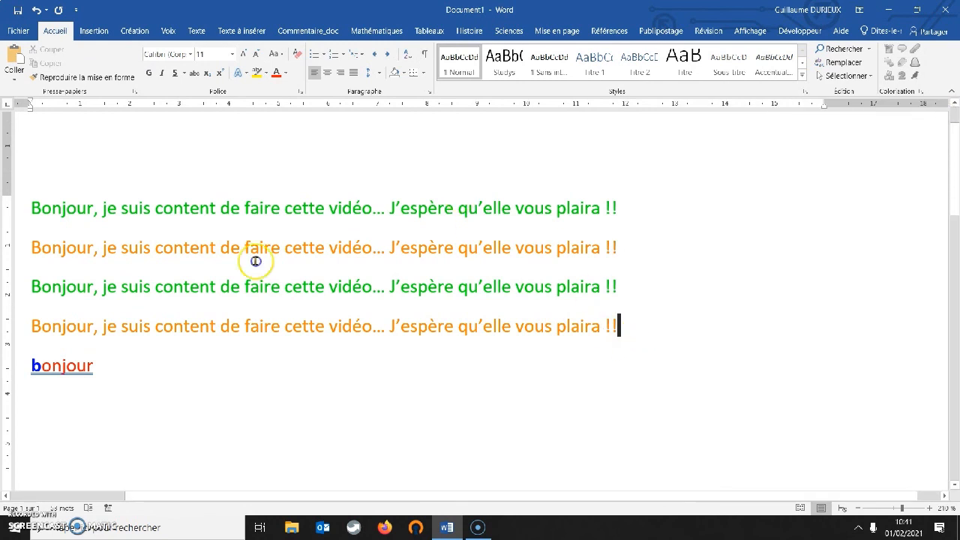
pyautogui.moveTo(256, 261); pyautogui.dragTo(13, 200)
pyautogui.click(919, 81)
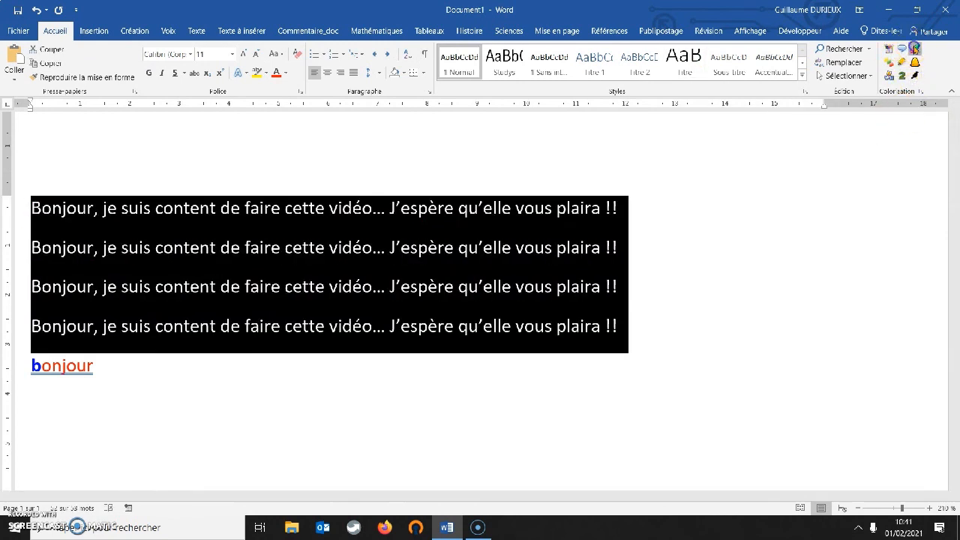
pyautogui.click(915, 47)
pyautogui.click(784, 219)
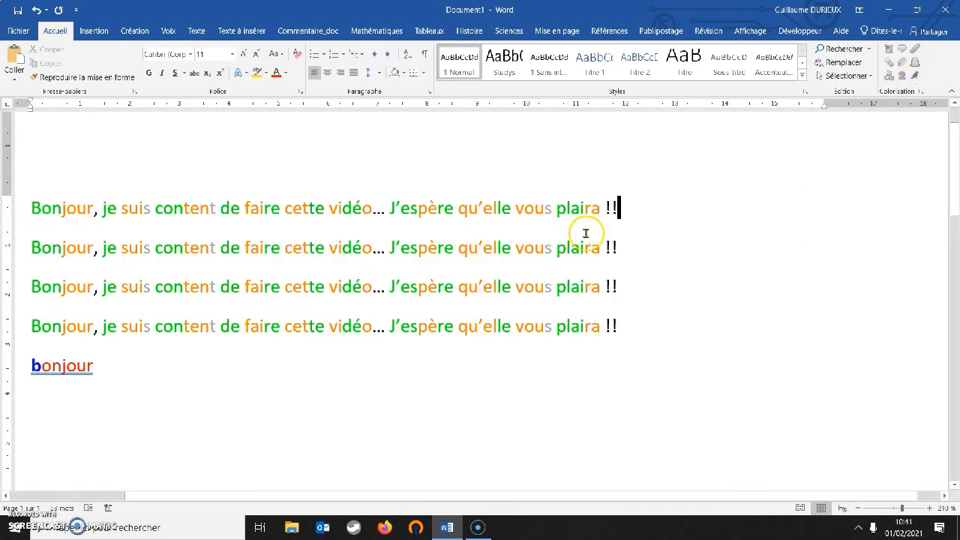
# Reopen the Colorization settings, reset the syllable colours to blue/red, and view the second syllable's format without changing it
pyautogui.click(923, 92)
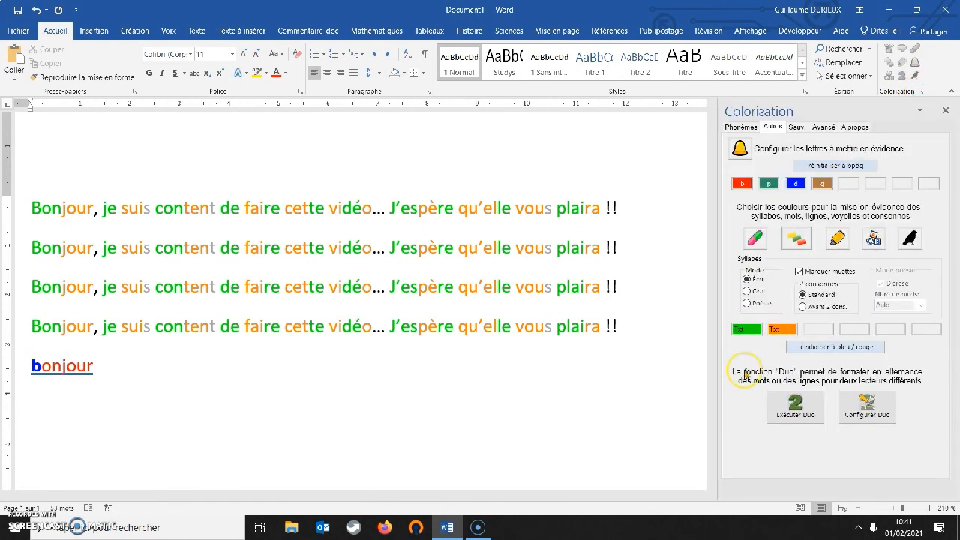
pyautogui.click(755, 238)
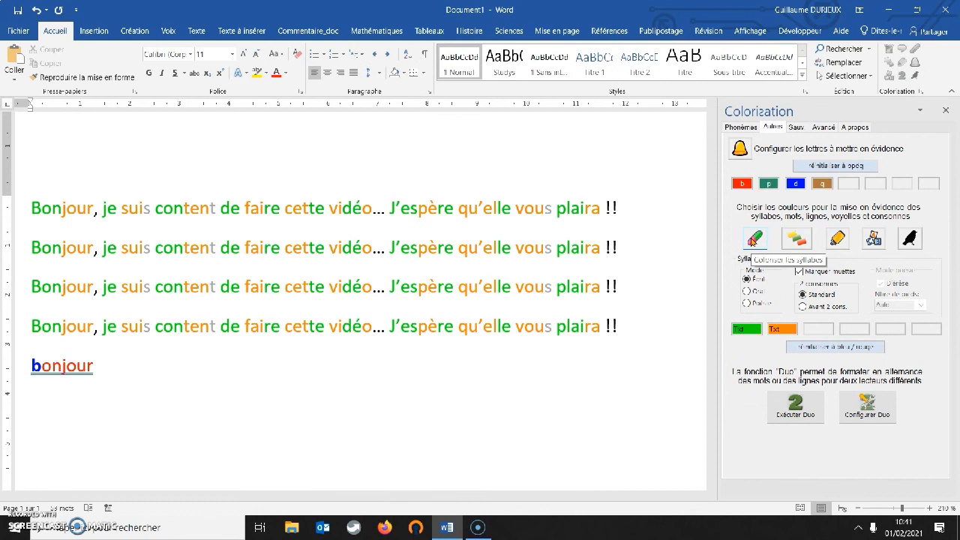
pyautogui.click(838, 238)
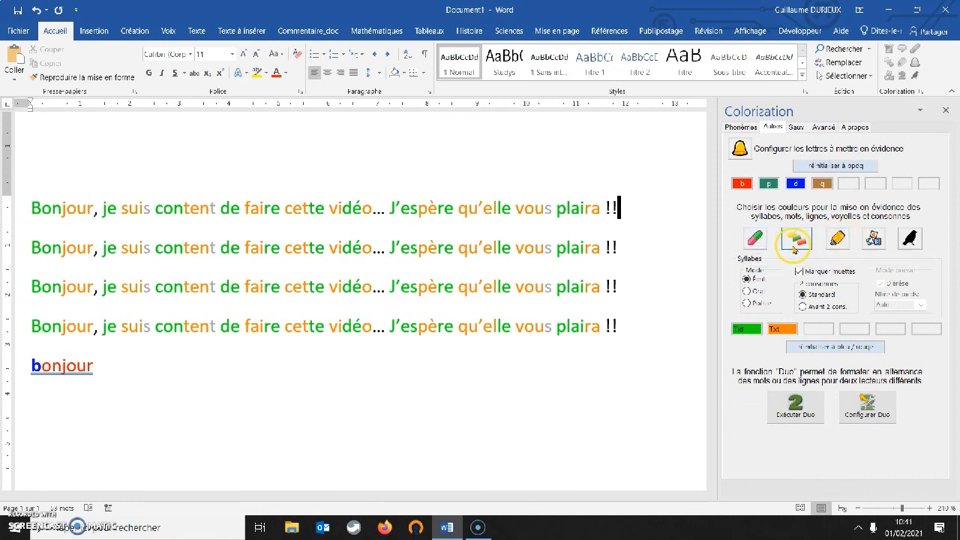
pyautogui.click(759, 246)
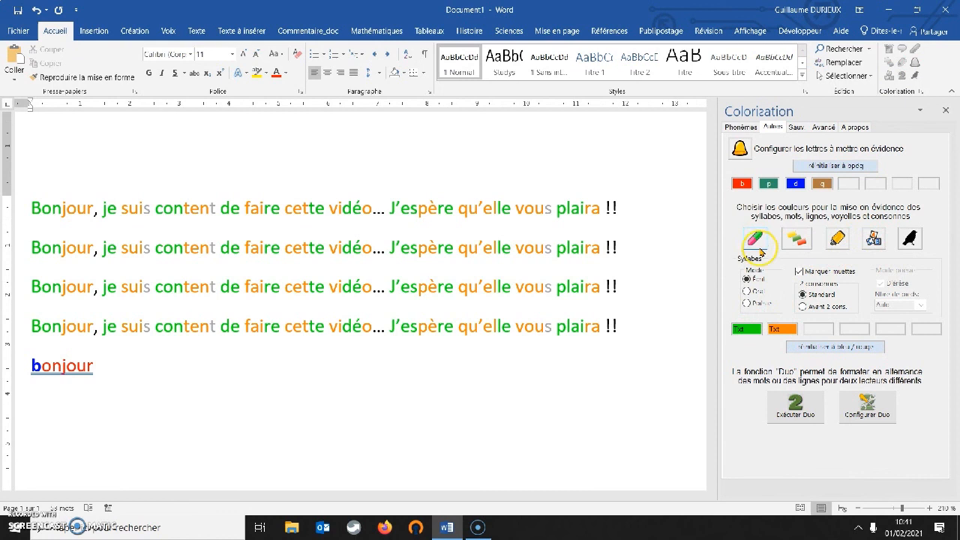
pyautogui.click(825, 347)
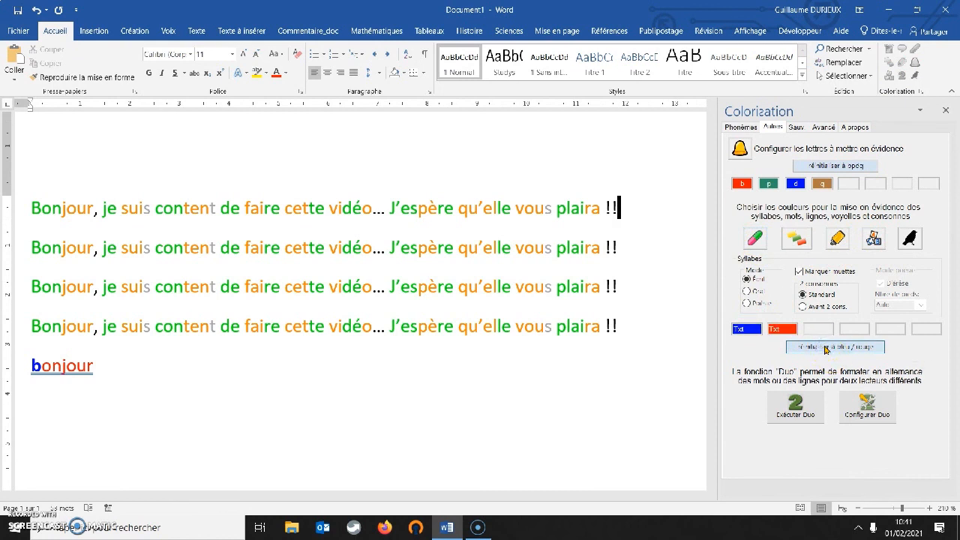
pyautogui.click(780, 332)
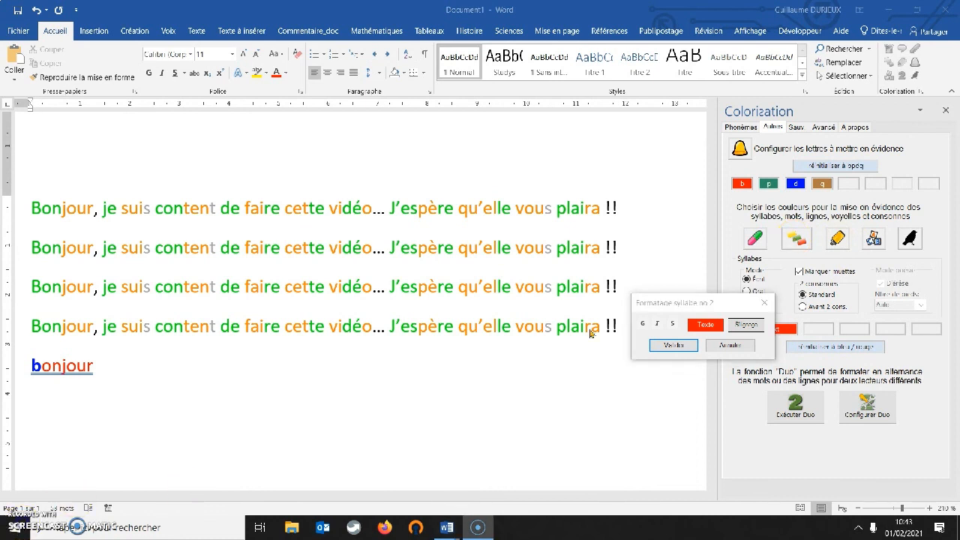
pyautogui.click(764, 303)
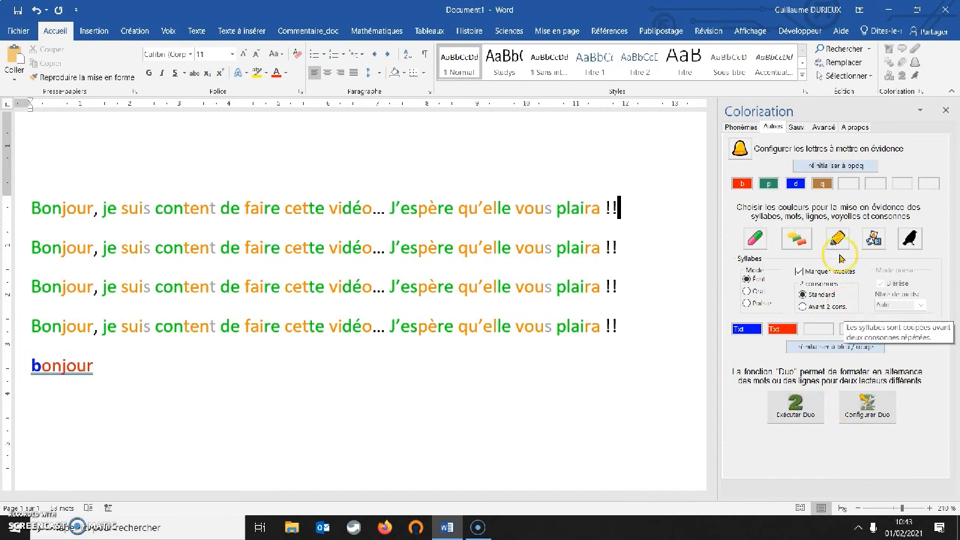
# Save the current colouring configuration under the name "modèle test"
pyautogui.click(796, 127)
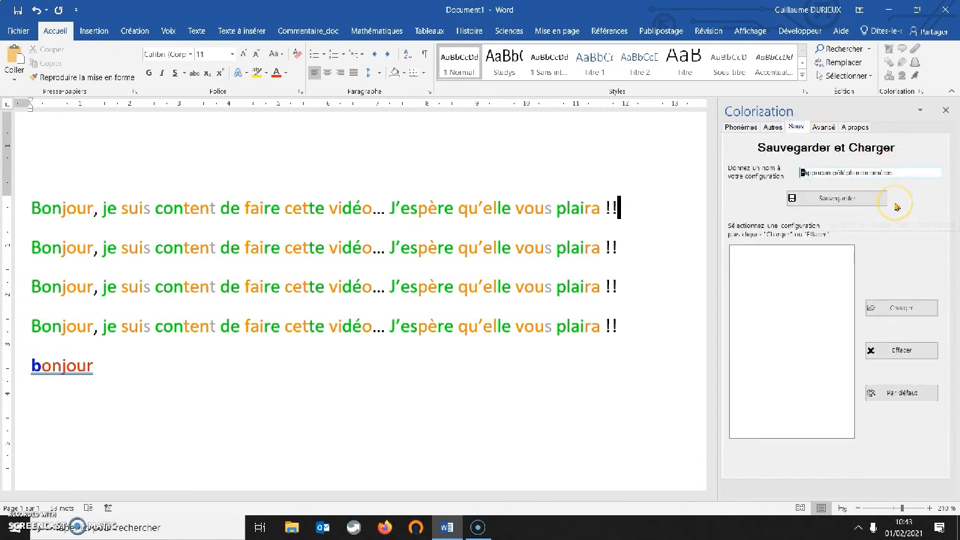
pyautogui.click(900, 170)
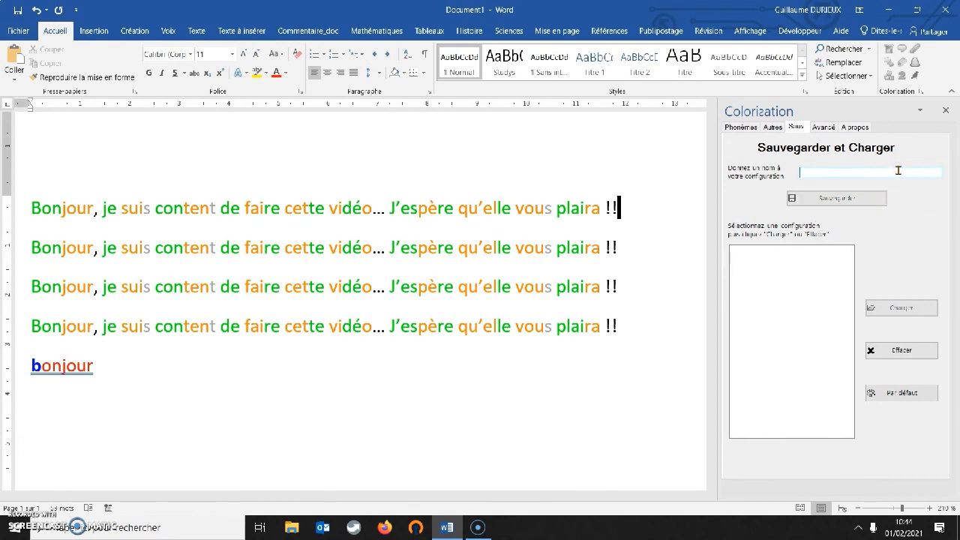
pyautogui.write('modele test')
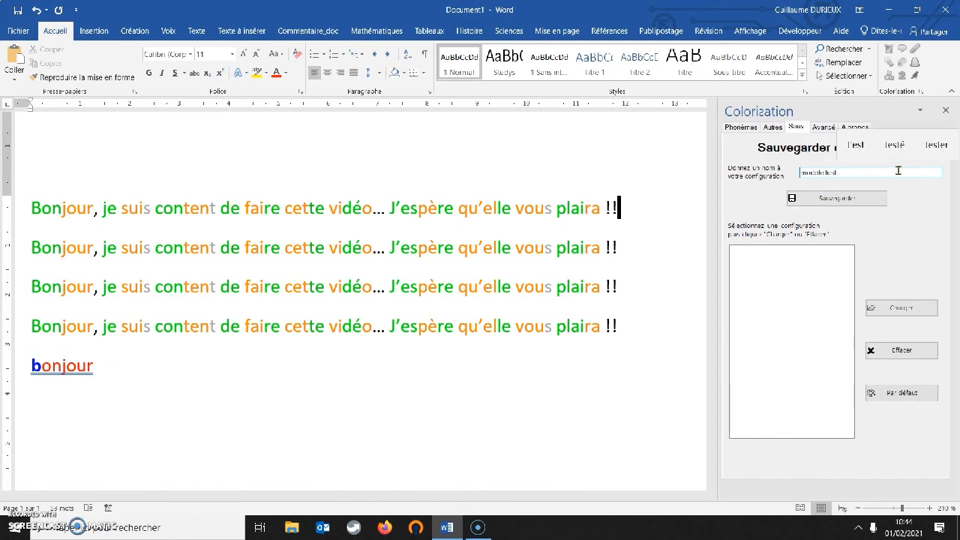
pyautogui.click(823, 200)
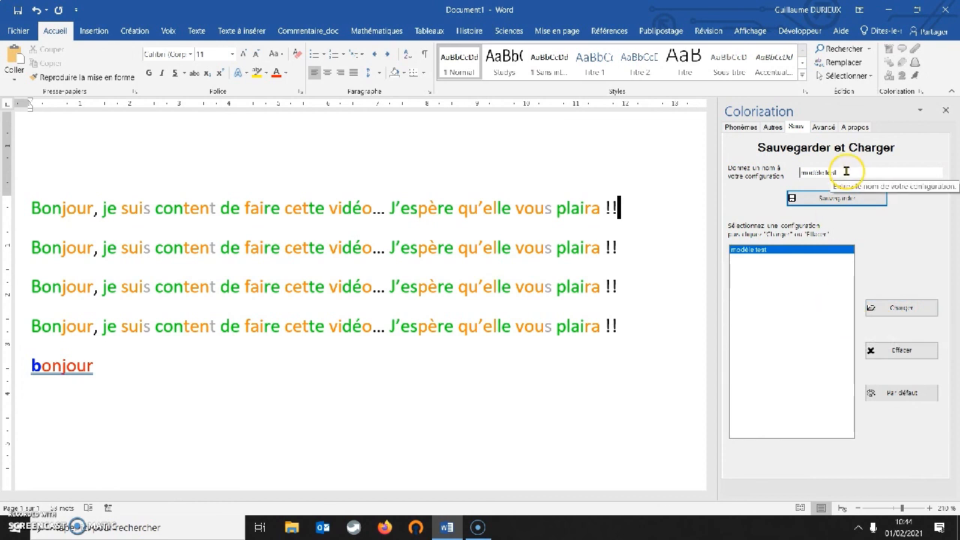
# Enable all phonemes for highlighting and save this configuration as "modèle test 2"
pyautogui.click(741, 128)
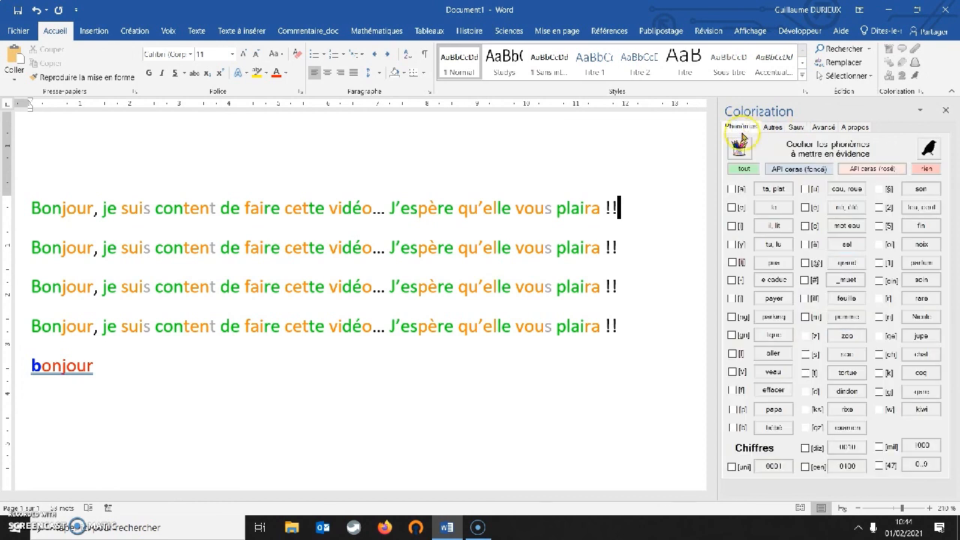
pyautogui.click(745, 169)
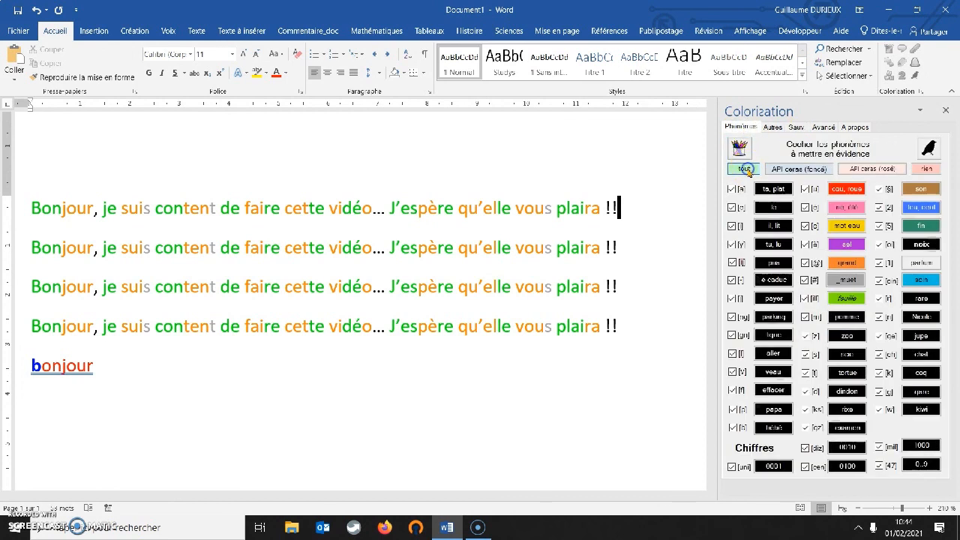
pyautogui.click(796, 128)
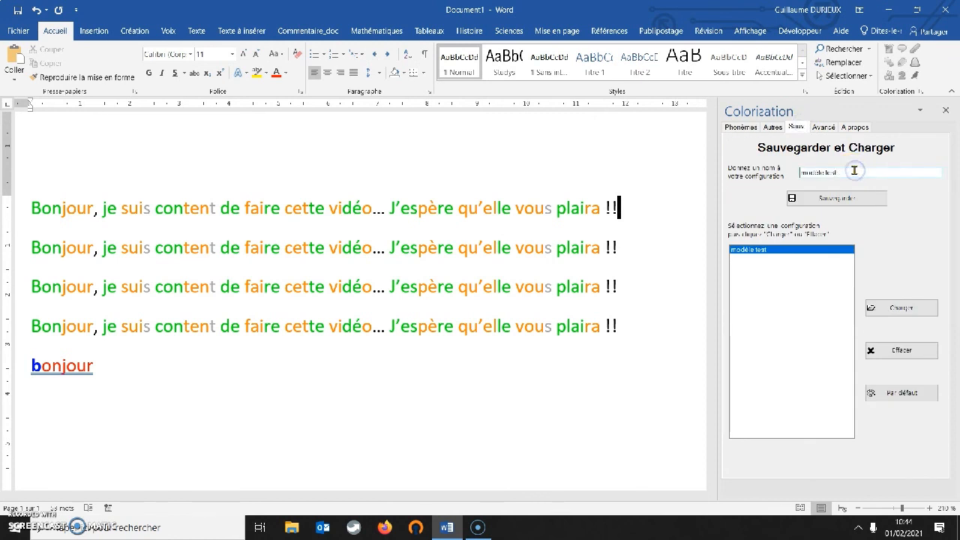
pyautogui.press('BackSpace')
pyautogui.write('2')
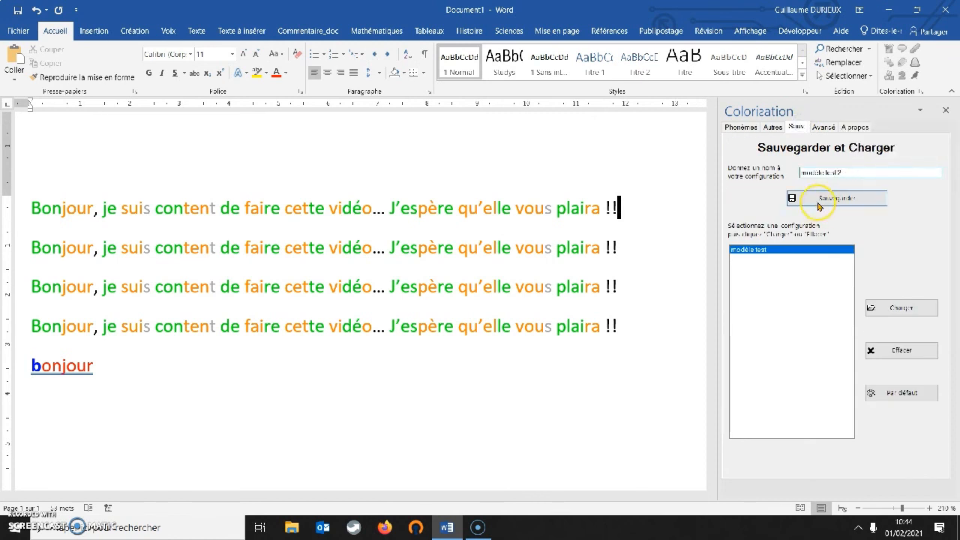
pyautogui.click(819, 200)
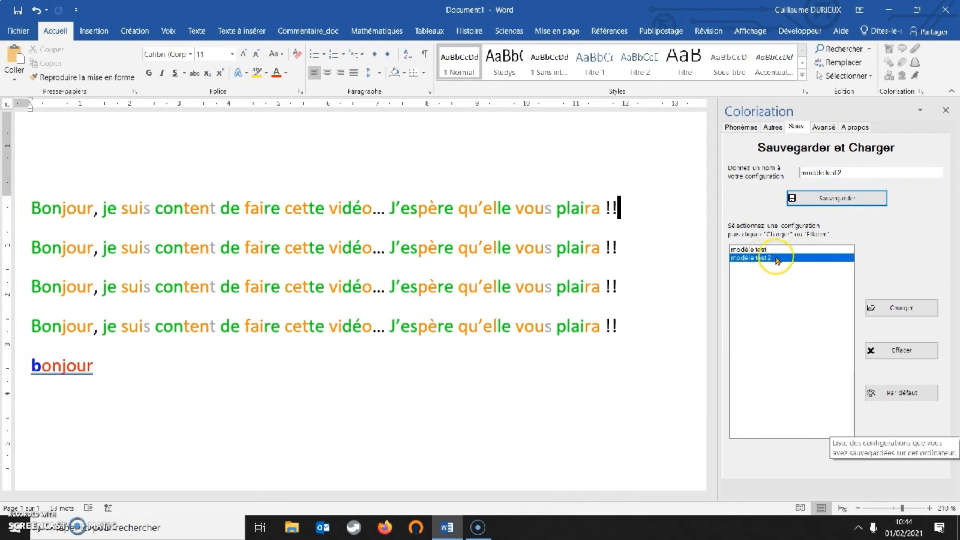
# Load the "modèle test 2" configuration and apply its phoneme colouring to the four "Bonjour, je suis content" lines
pyautogui.click(894, 311)
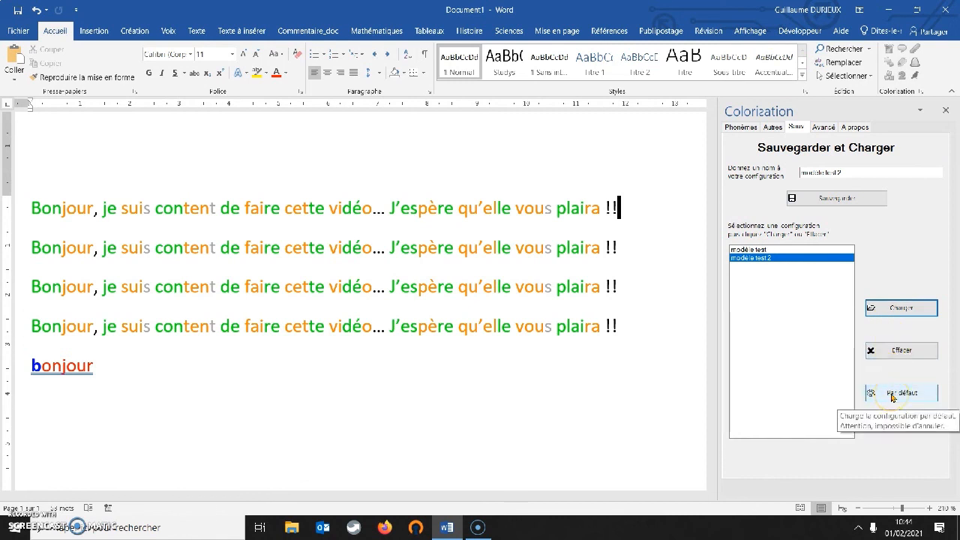
pyautogui.click(760, 312)
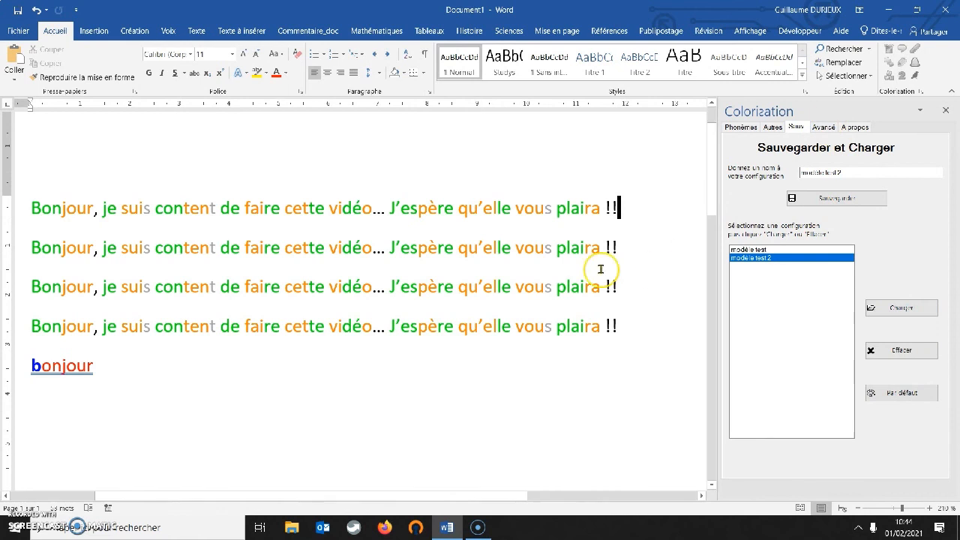
pyautogui.click(945, 111)
pyautogui.moveTo(620, 328); pyautogui.dragTo(18, 202)
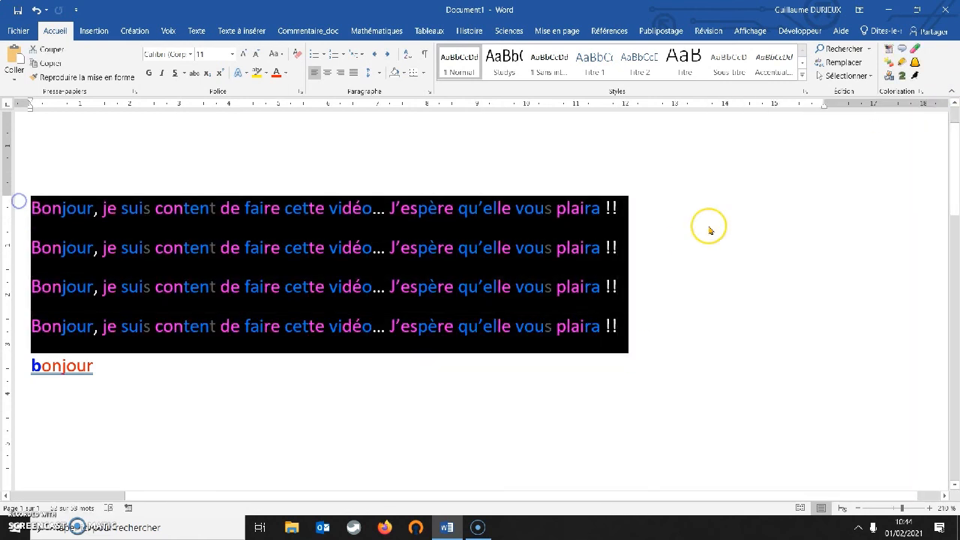
pyautogui.click(889, 48)
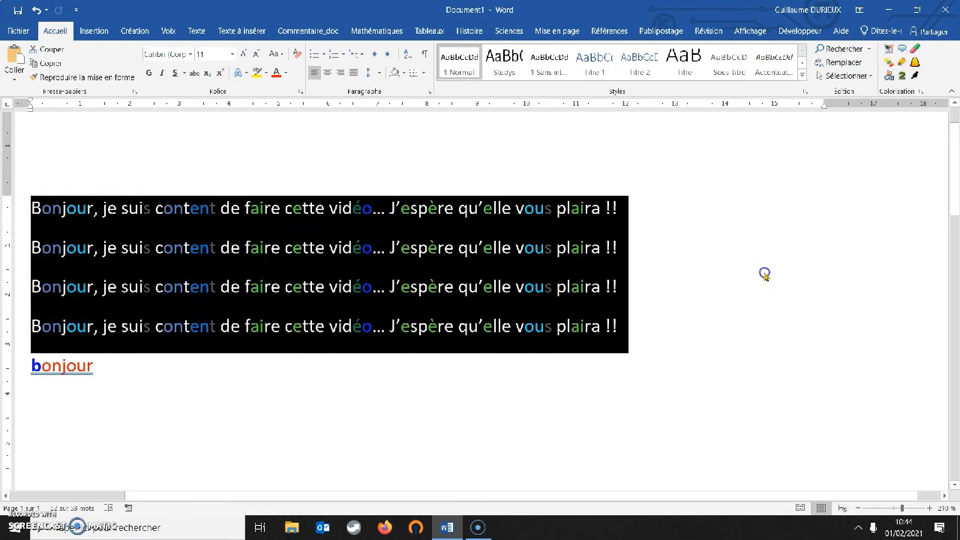
# Reopen the Colorization settings and delete the saved configuration "modèle test 2"
pyautogui.click(921, 92)
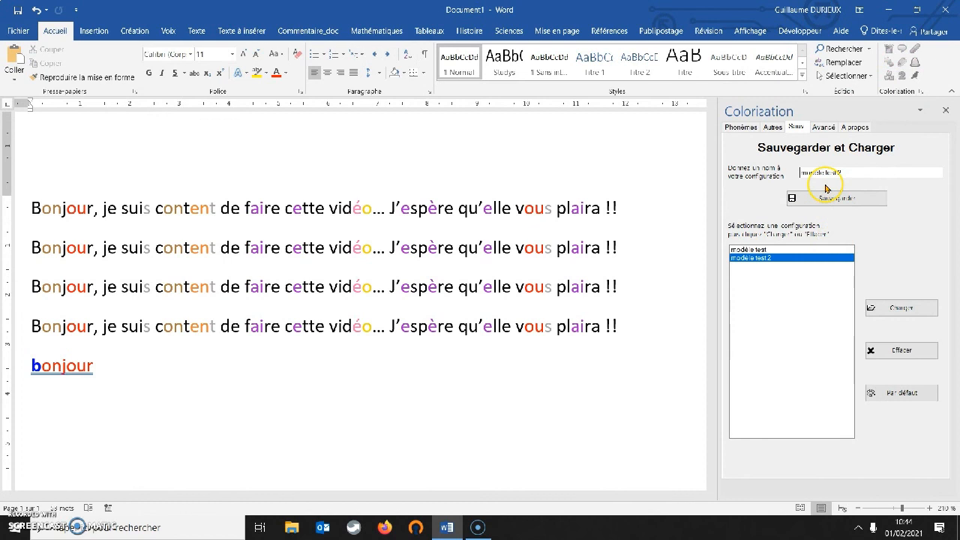
pyautogui.click(749, 259)
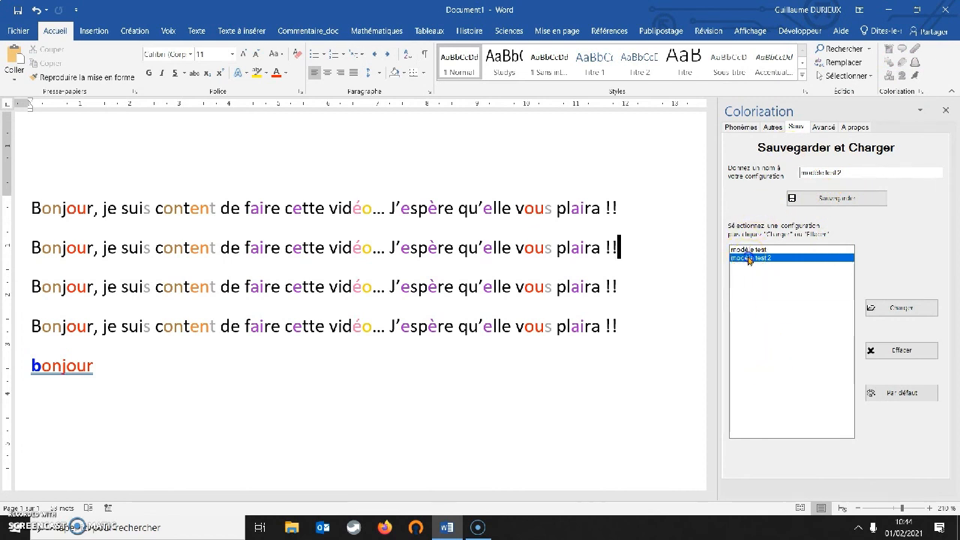
pyautogui.click(883, 351)
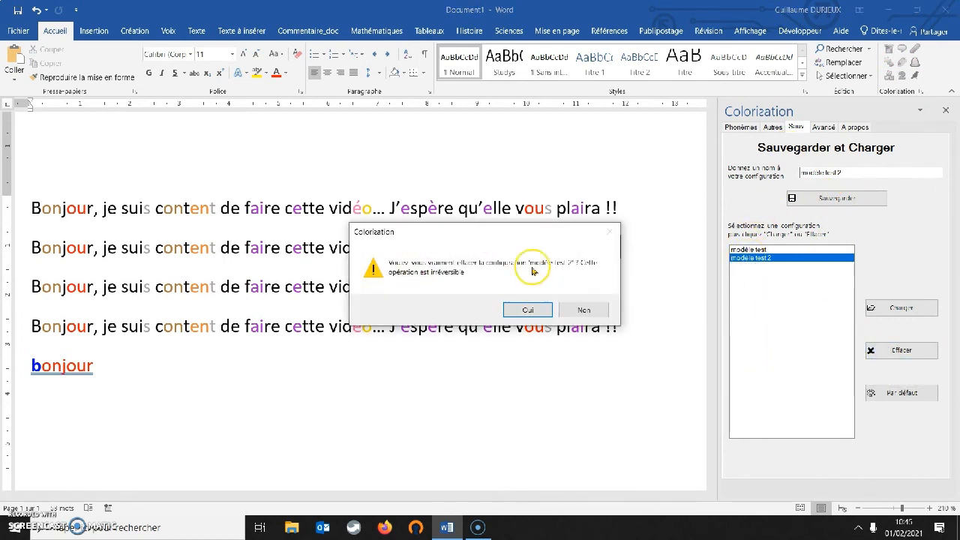
pyautogui.click(534, 313)
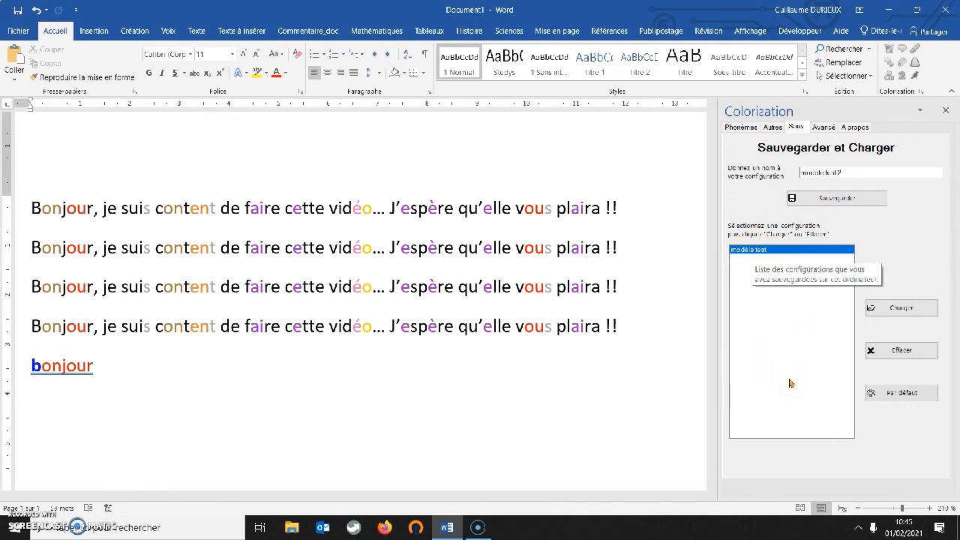
# Review the Colorization add-in's advanced formatting options, phoneme settings, letter and syllable settings, and its About information
pyautogui.click(823, 128)
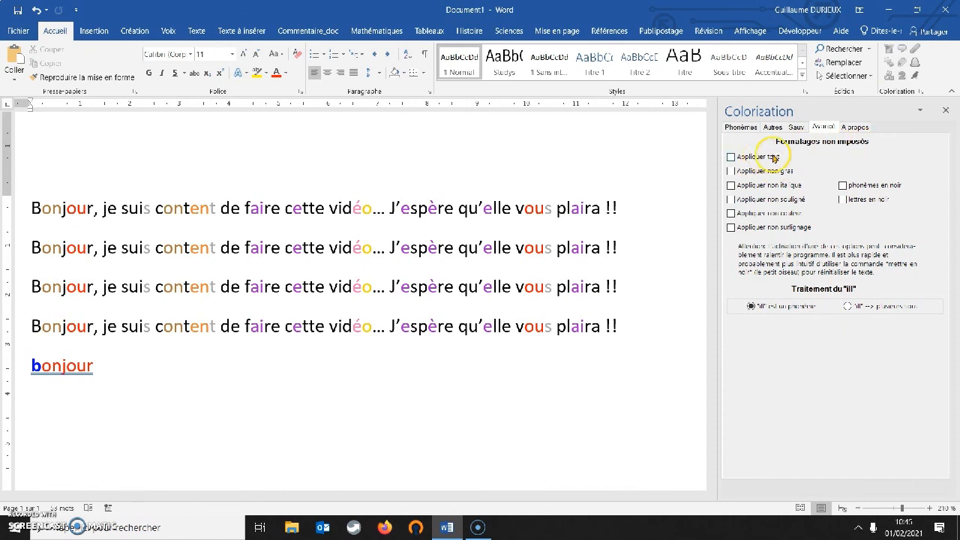
pyautogui.moveTo(785, 175)
pyautogui.click(778, 174)
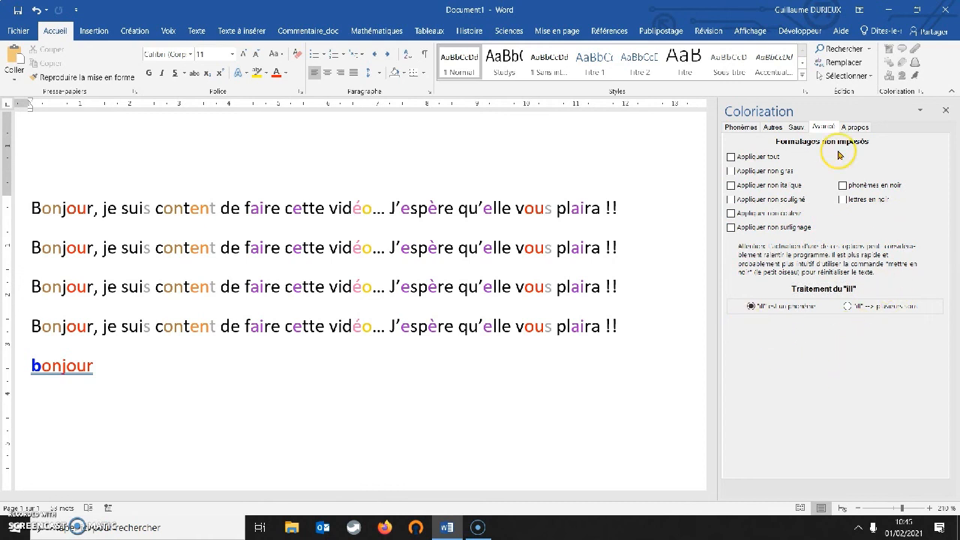
pyautogui.click(855, 128)
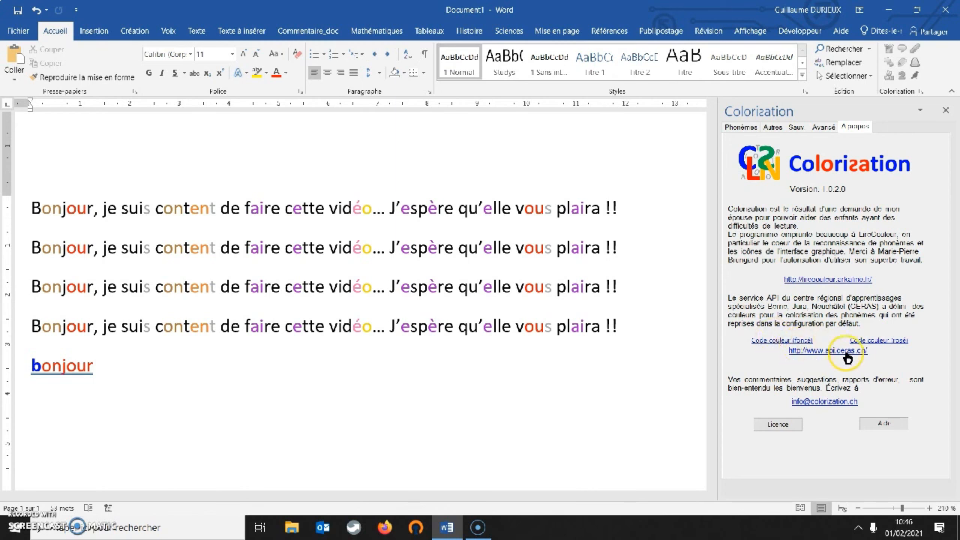
pyautogui.click(742, 128)
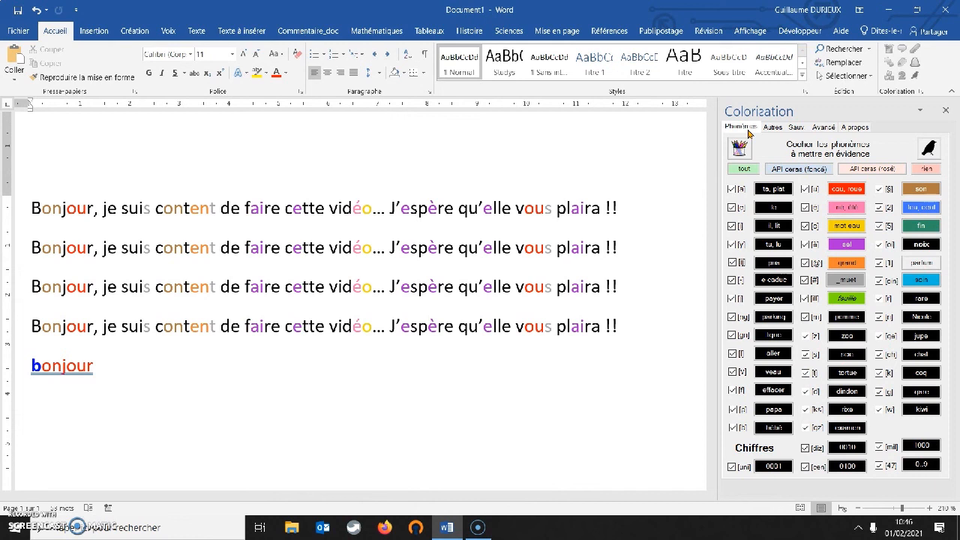
pyautogui.click(772, 128)
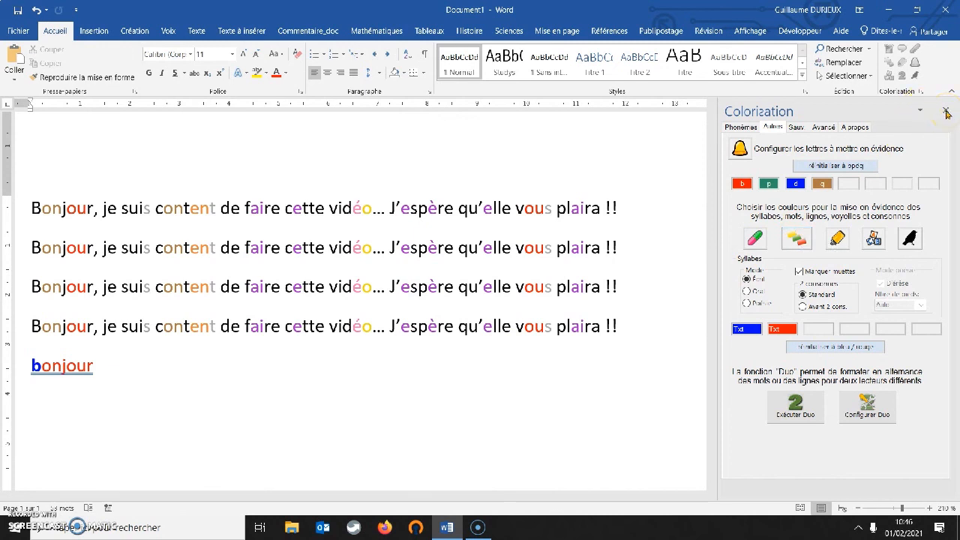
pyautogui.click(853, 128)
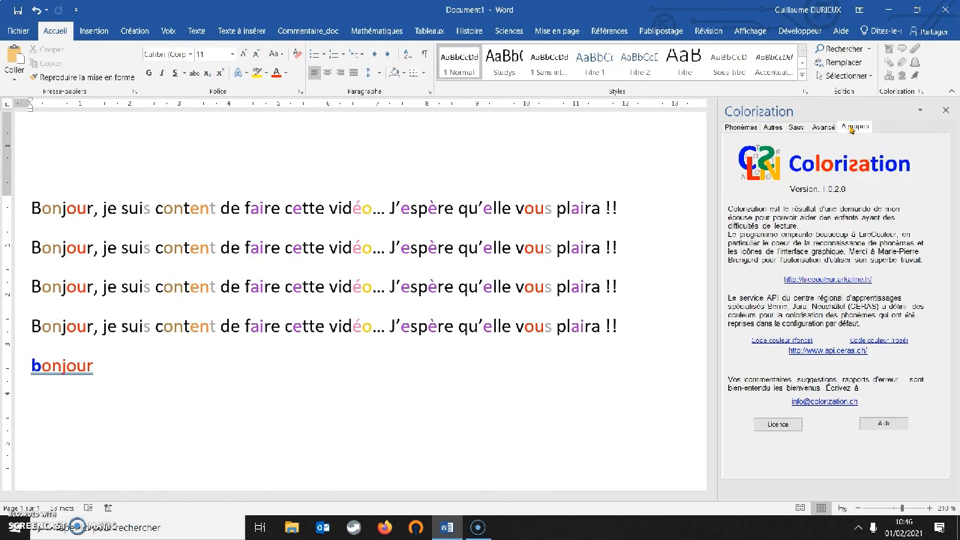